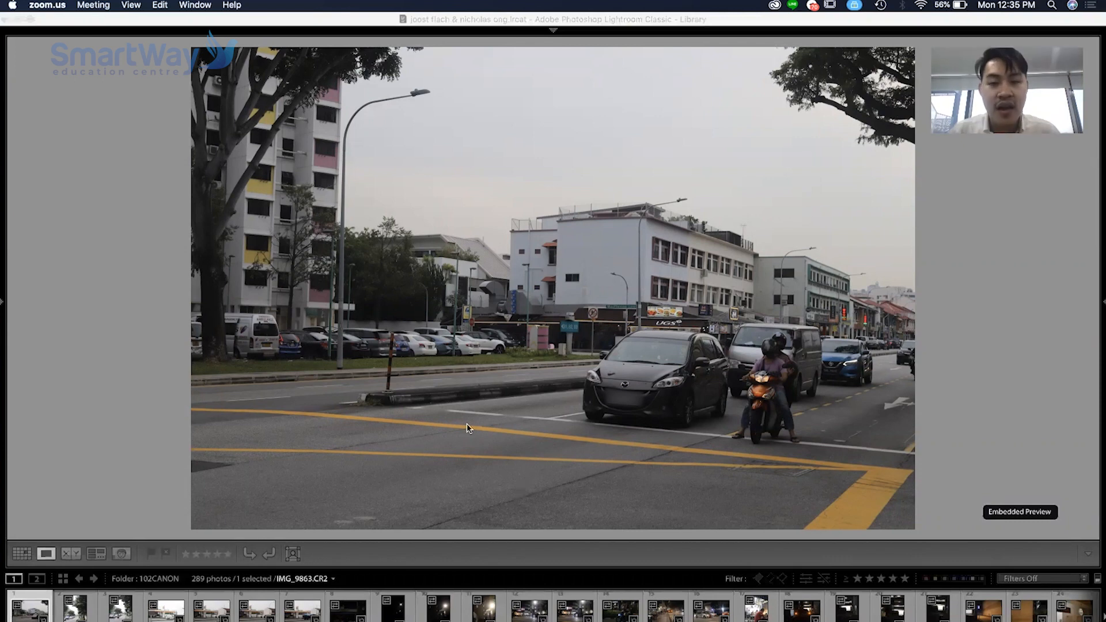
click(546, 35)
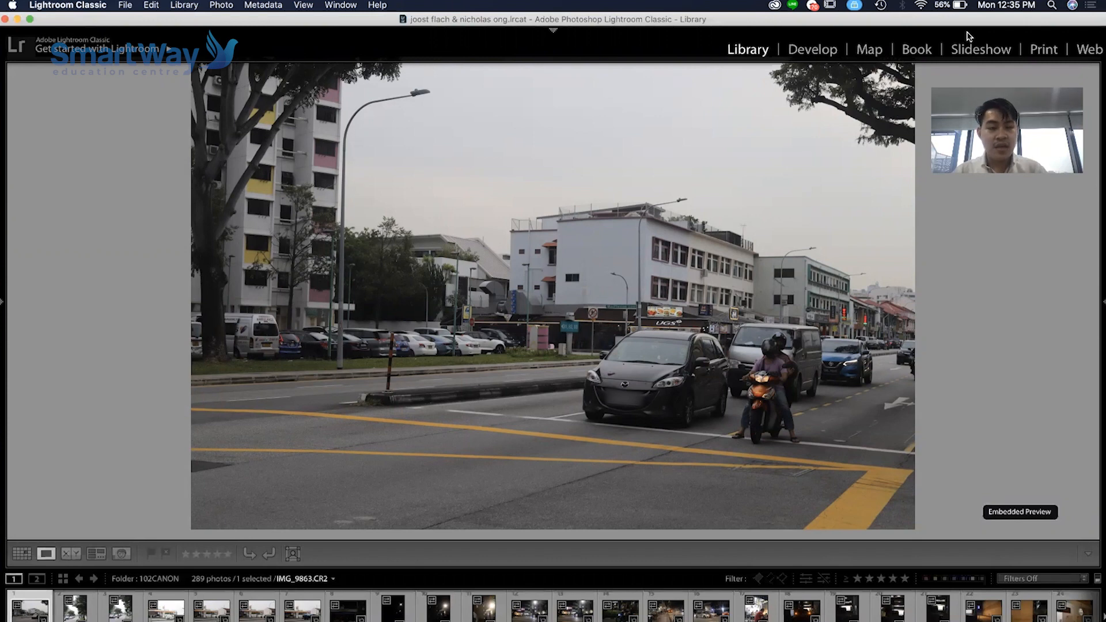
click(127, 5)
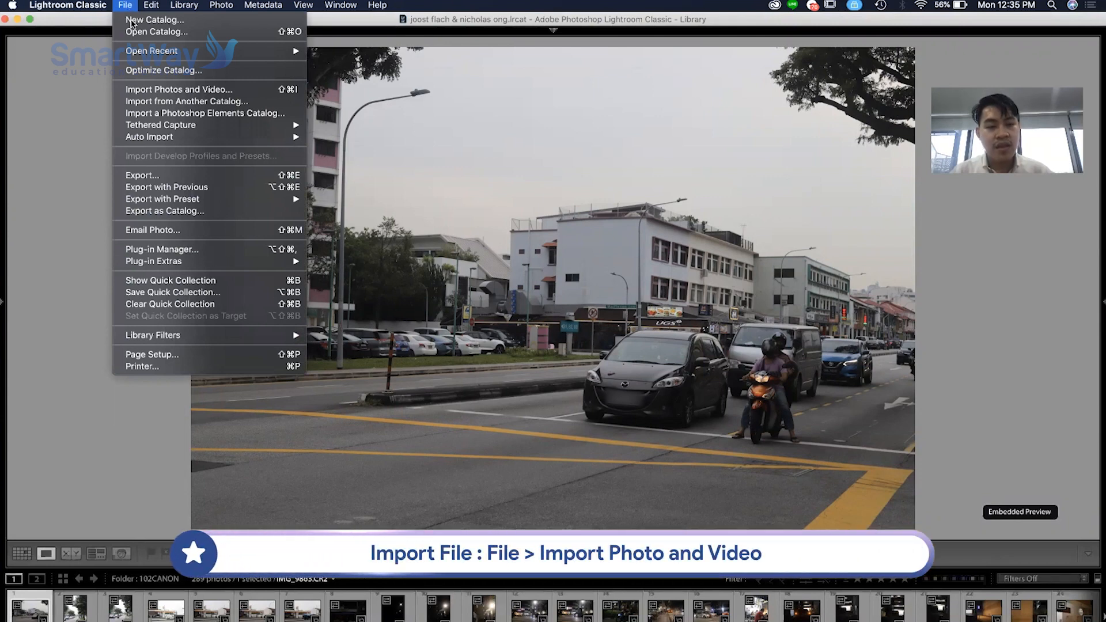
click(200, 92)
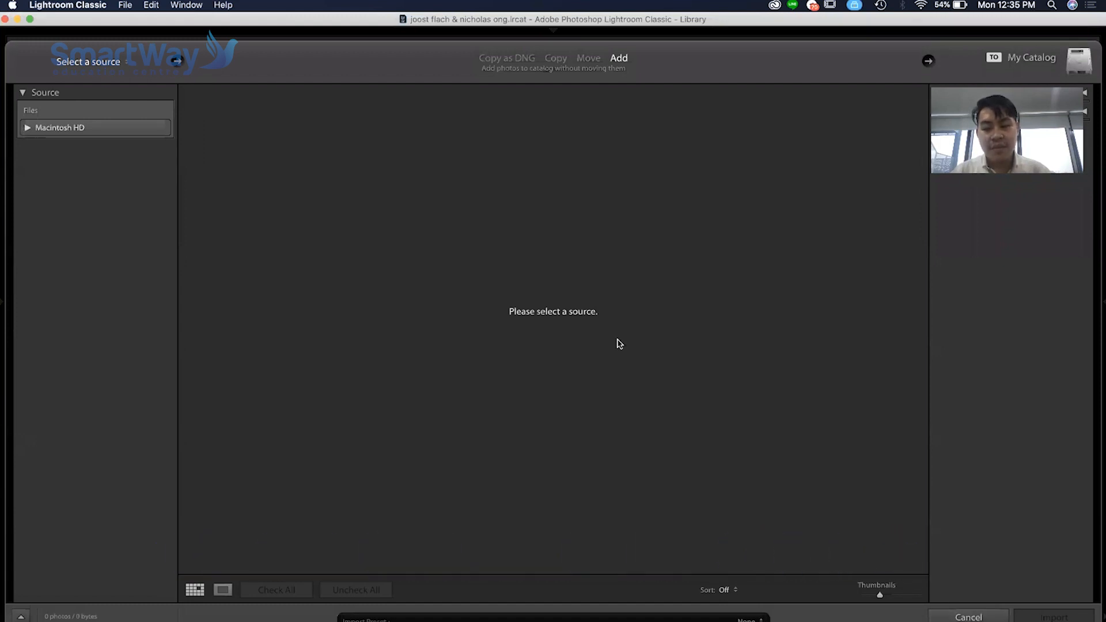
click(964, 614)
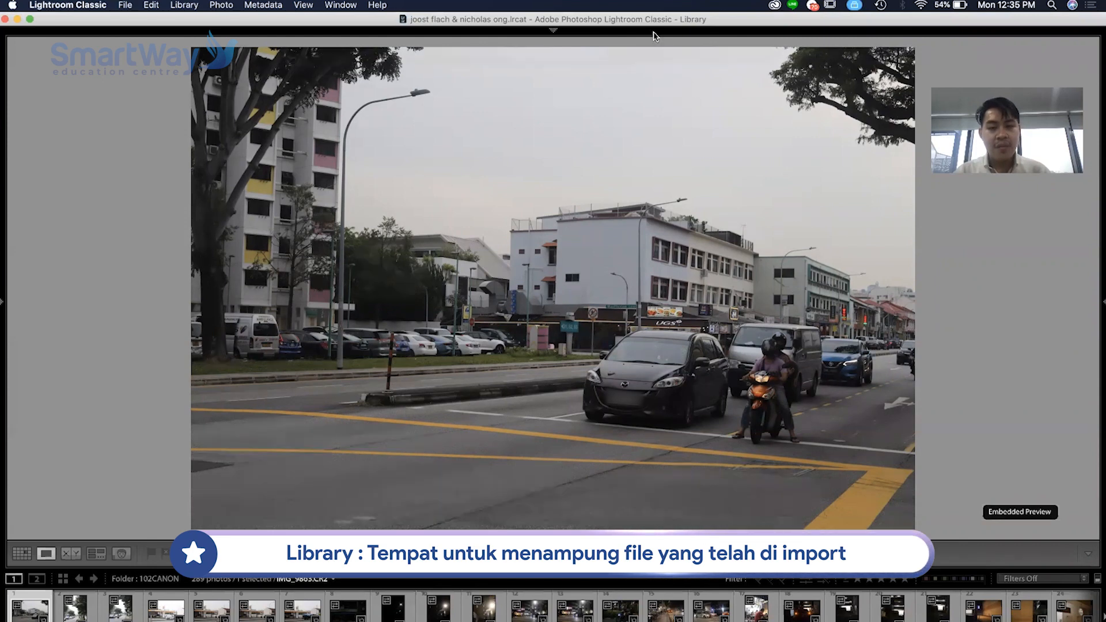
- Return to Lightroom Classic and reveal the folder list beside the photo in the Library
mouse_move(654, 33)
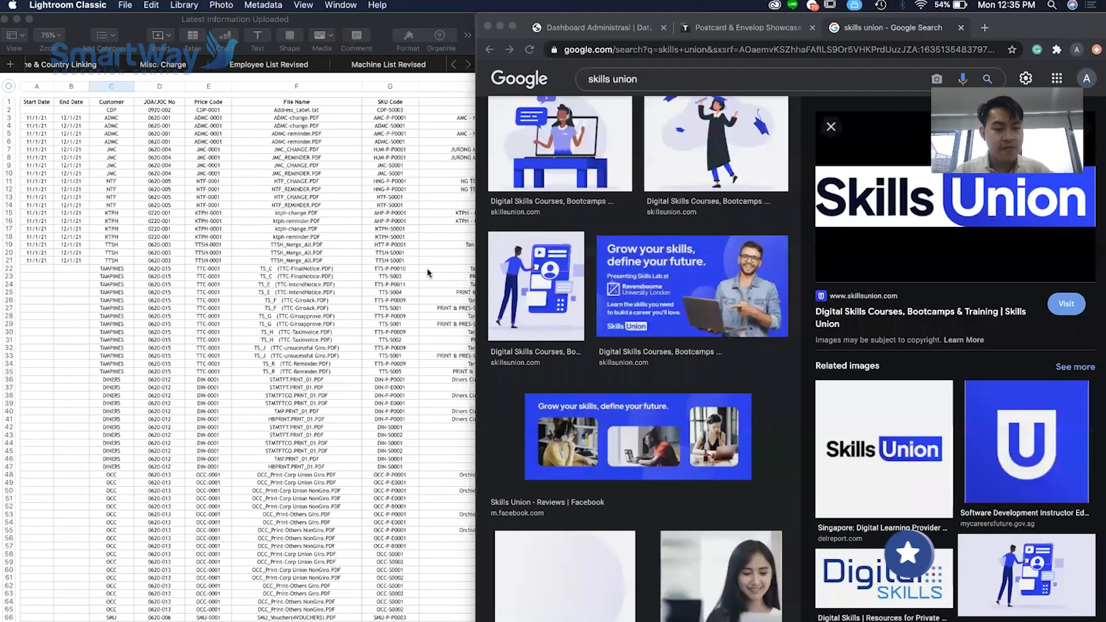
key(ctrl+Right)
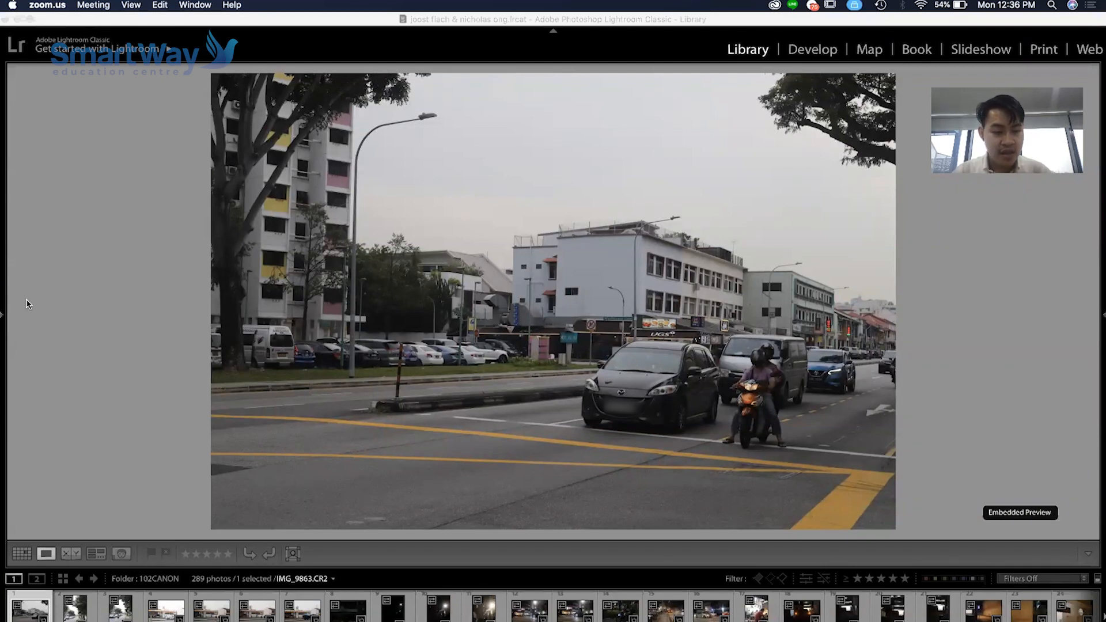
click(3, 306)
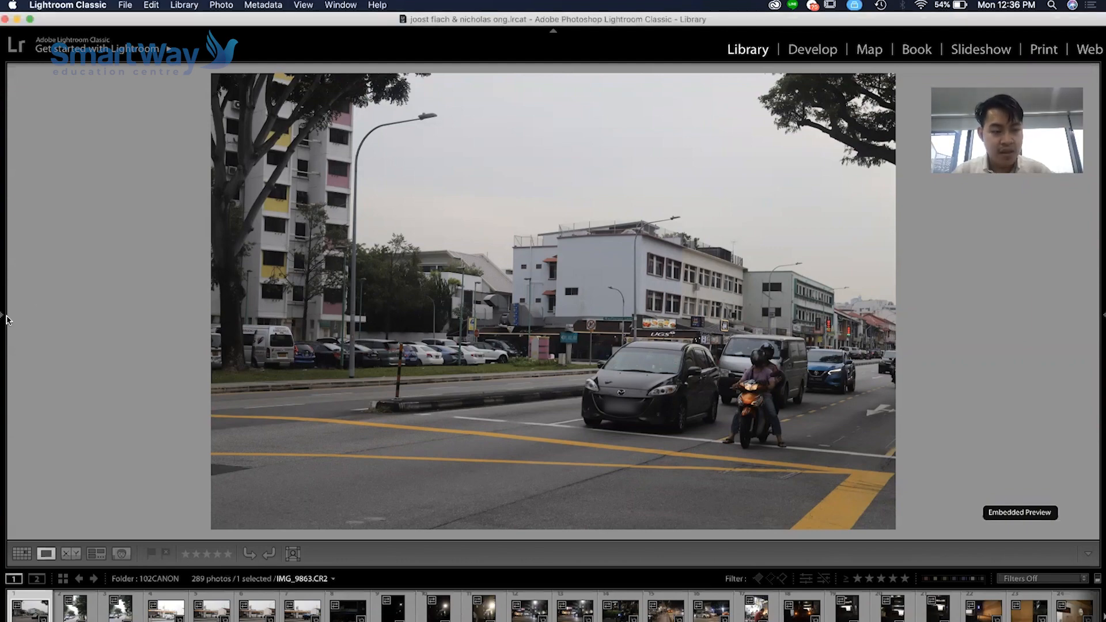
mouse_move(2, 316)
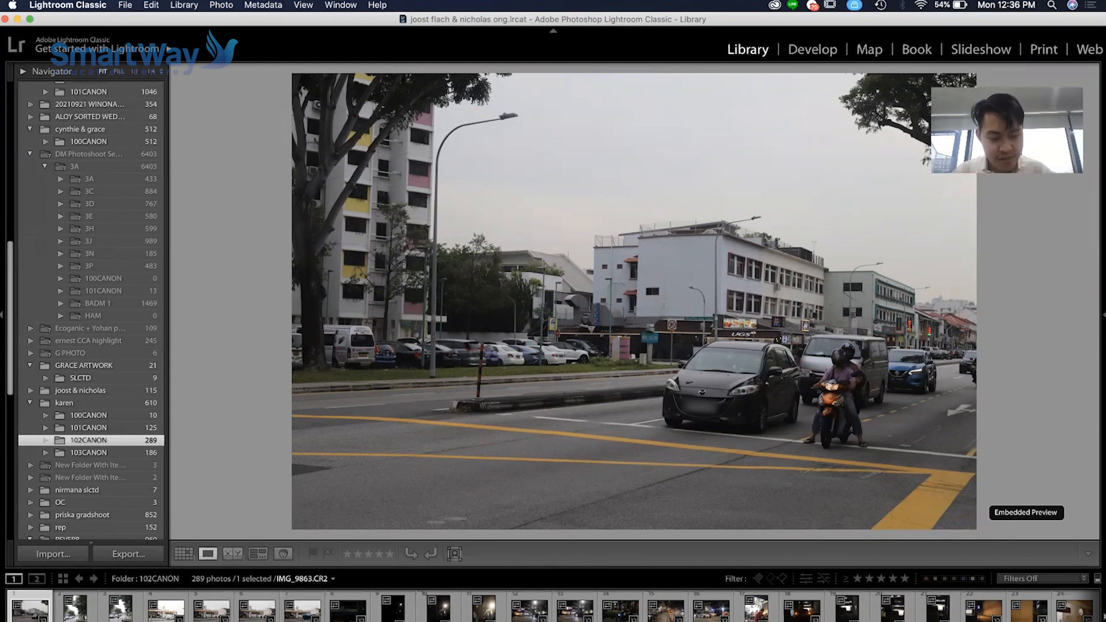
- Skim the filmstrip of the 102CANON folder and show the file info overlay with name, date and dimensions on IMG_9863.CR2
scroll(651, 611, down, 5)
scroll(652, 611, down, 5)
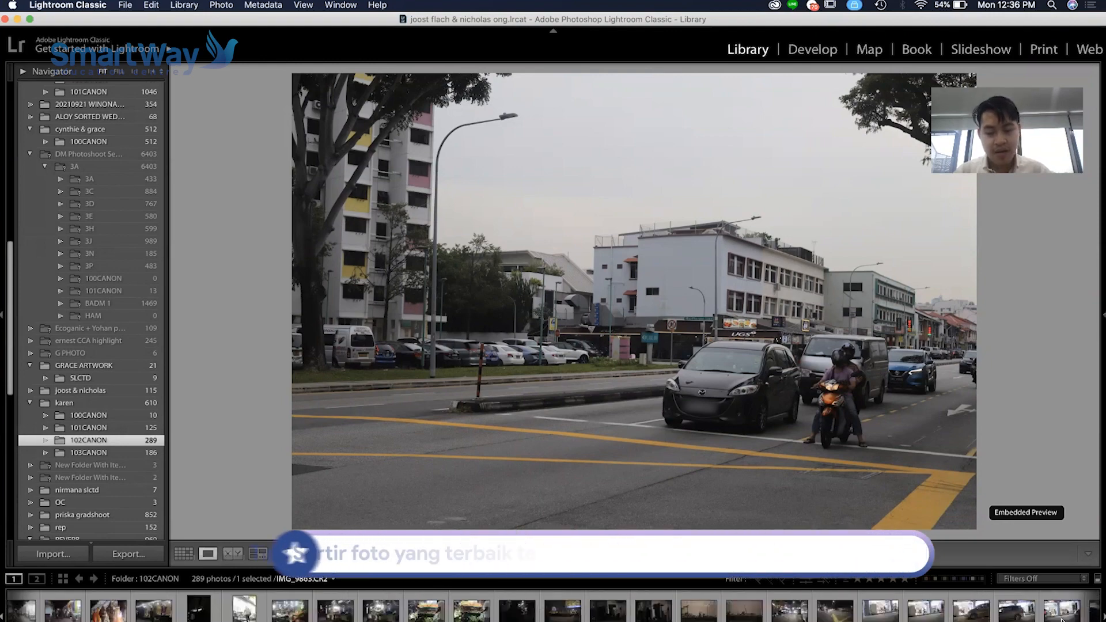
scroll(553, 609, up, 10)
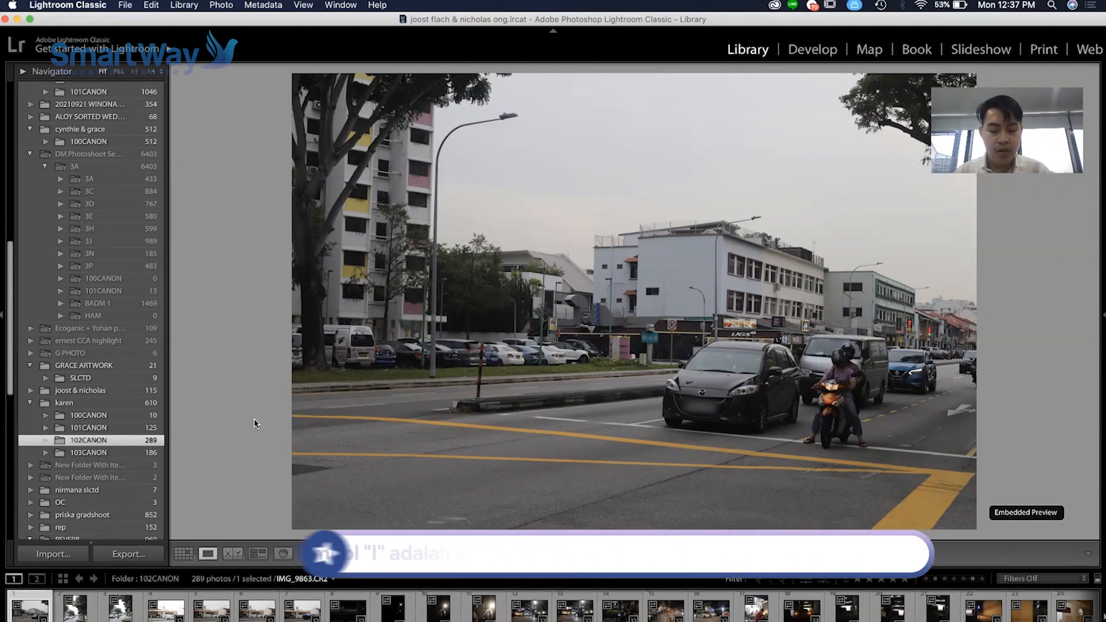
key(i)
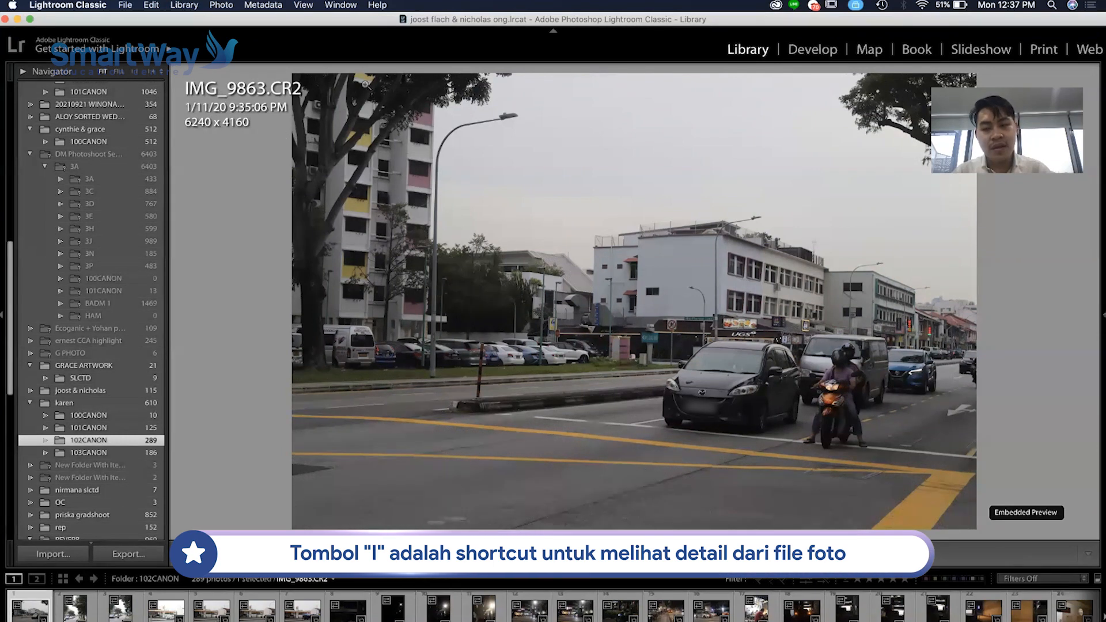
key(i)
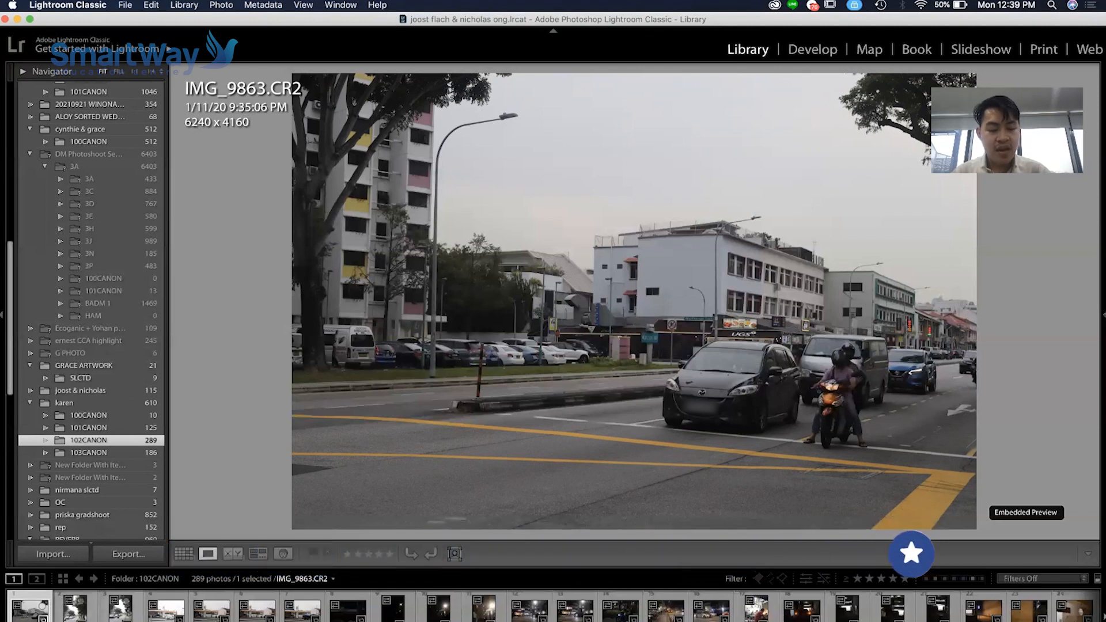
- Give IMG_9863.CR2 a one-star rating and keep that photo selected
right_click(27, 612)
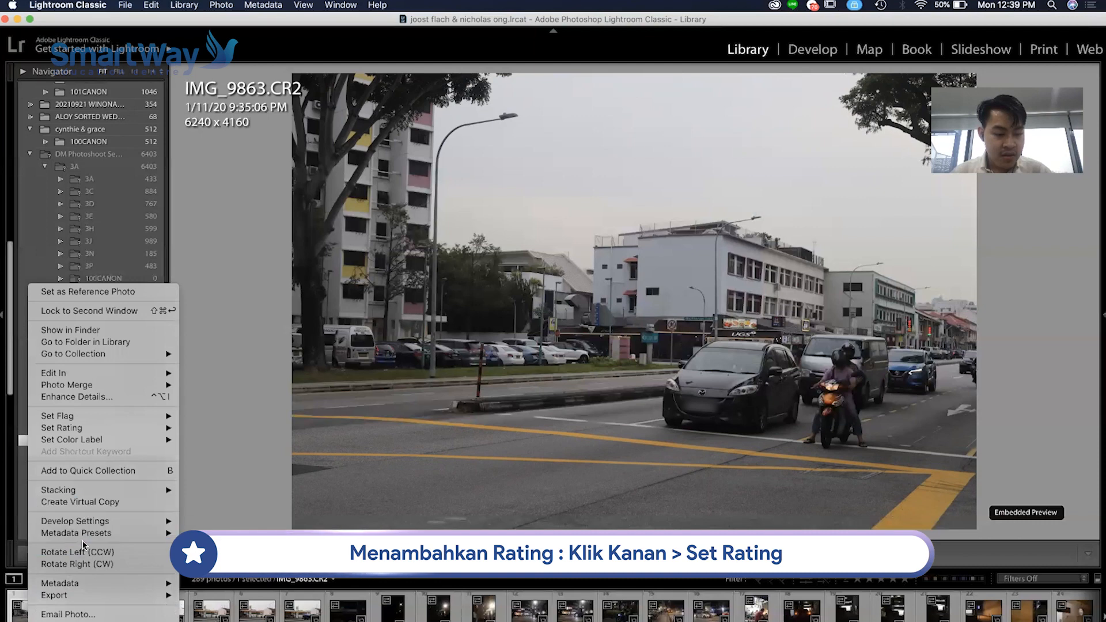
mouse_move(85, 432)
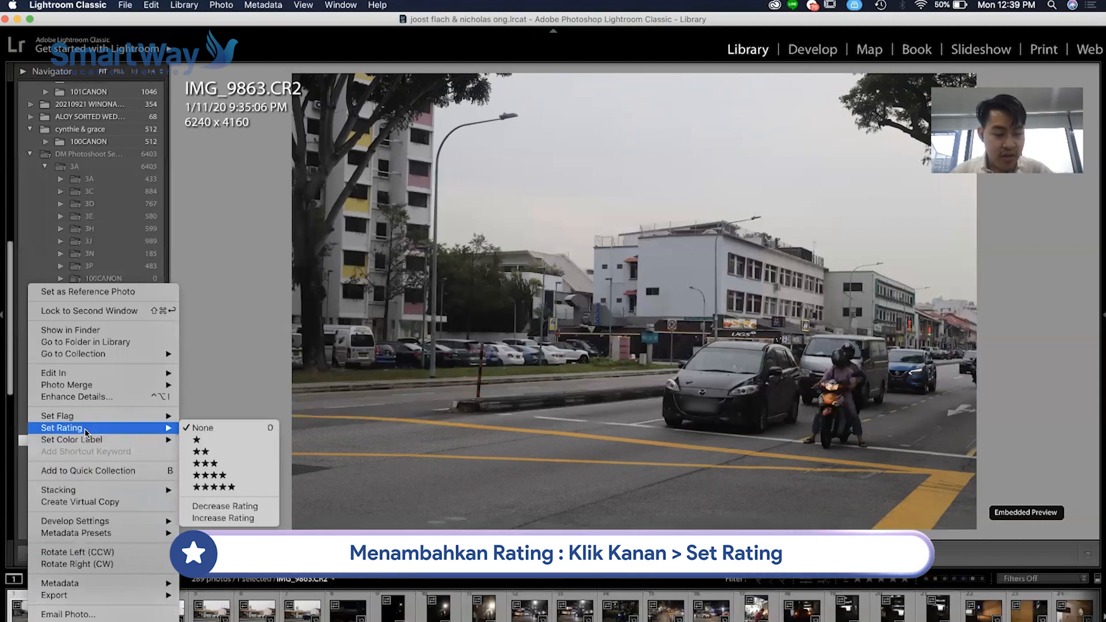
click(214, 447)
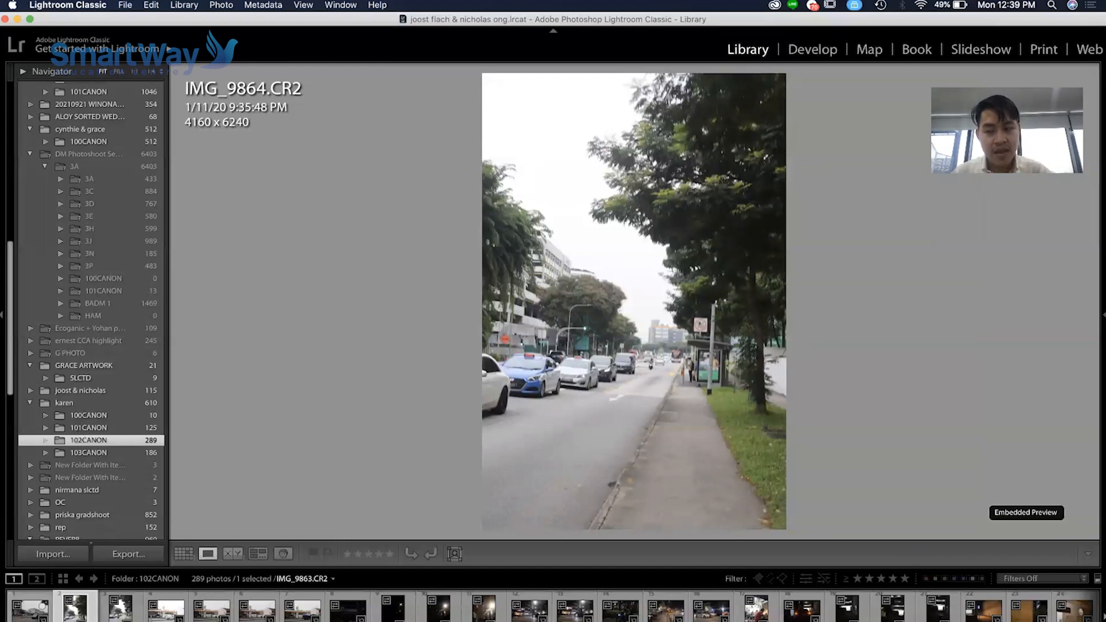
click(23, 619)
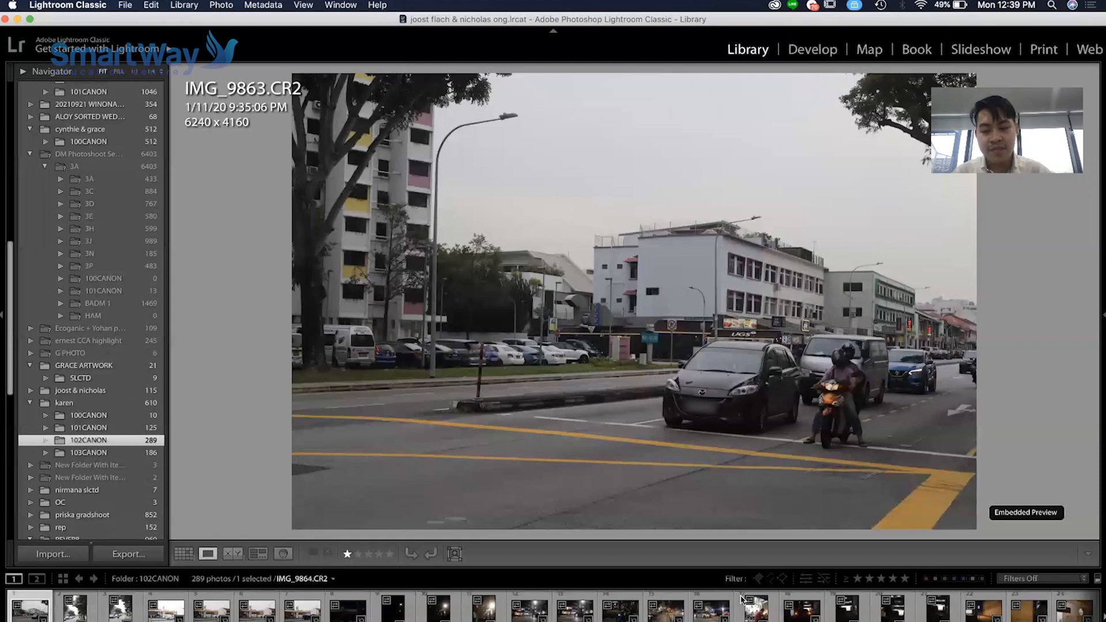
- Filter the filmstrip to photos rated one star or higher, and remove the filter again
click(858, 579)
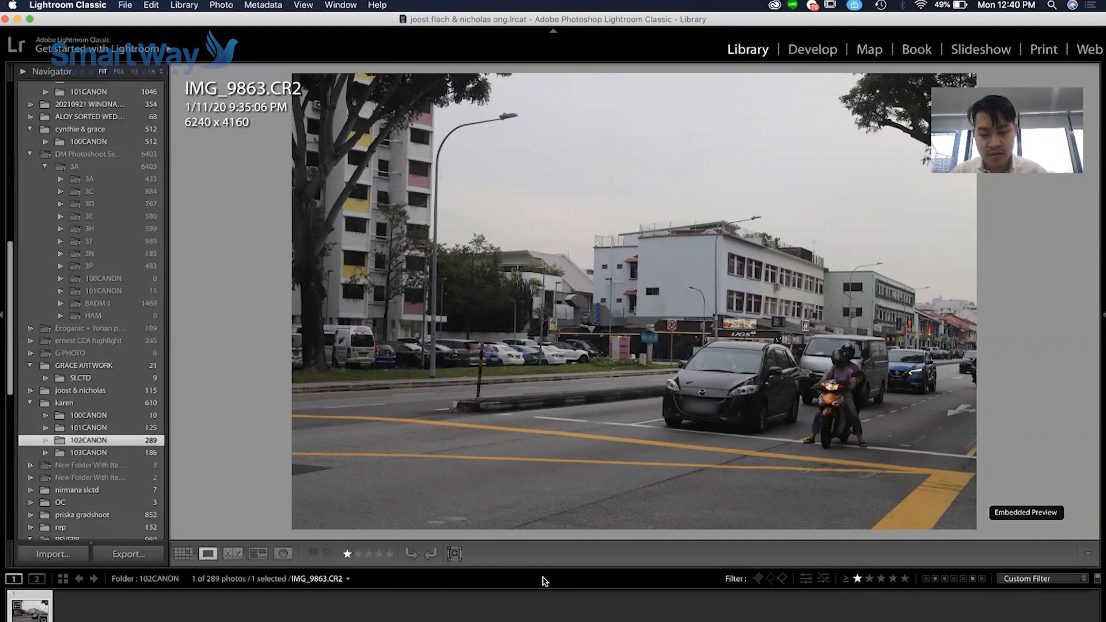
click(857, 578)
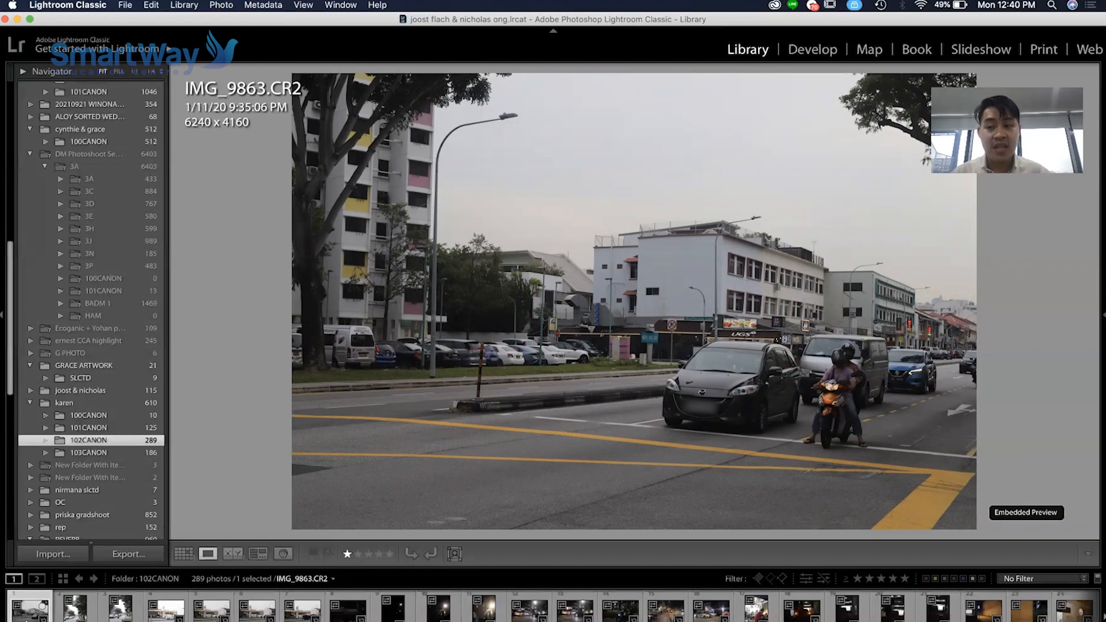
- Browse the 102CANON photos one after another from IMG_9863.CR2 to about IMG_9923.CR2, judging which ones are worth selecting
key(Right)
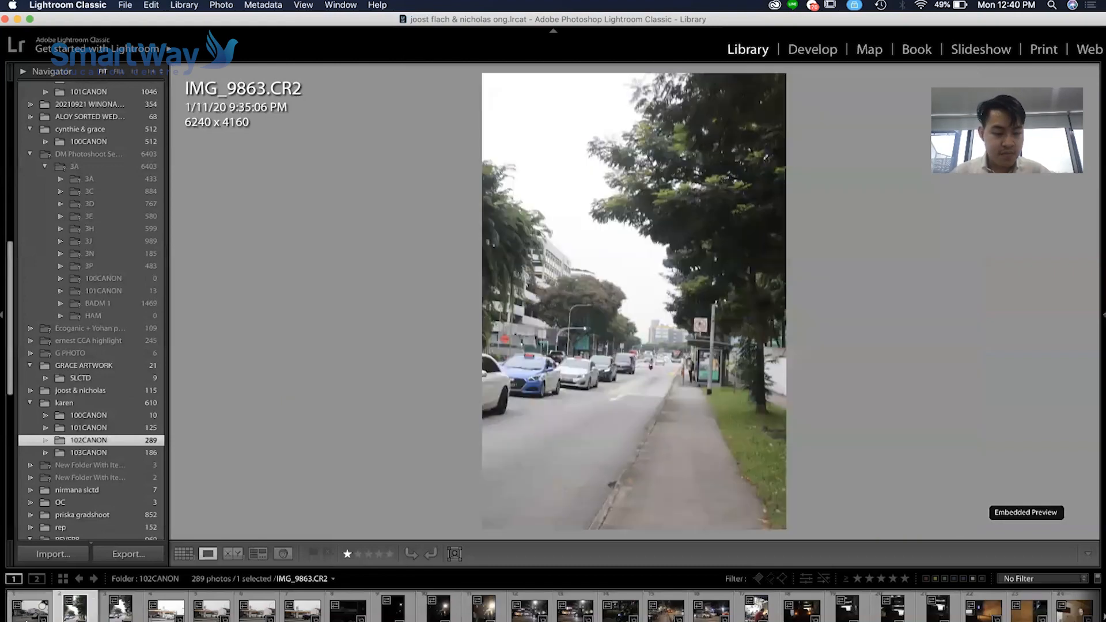
key(Left)
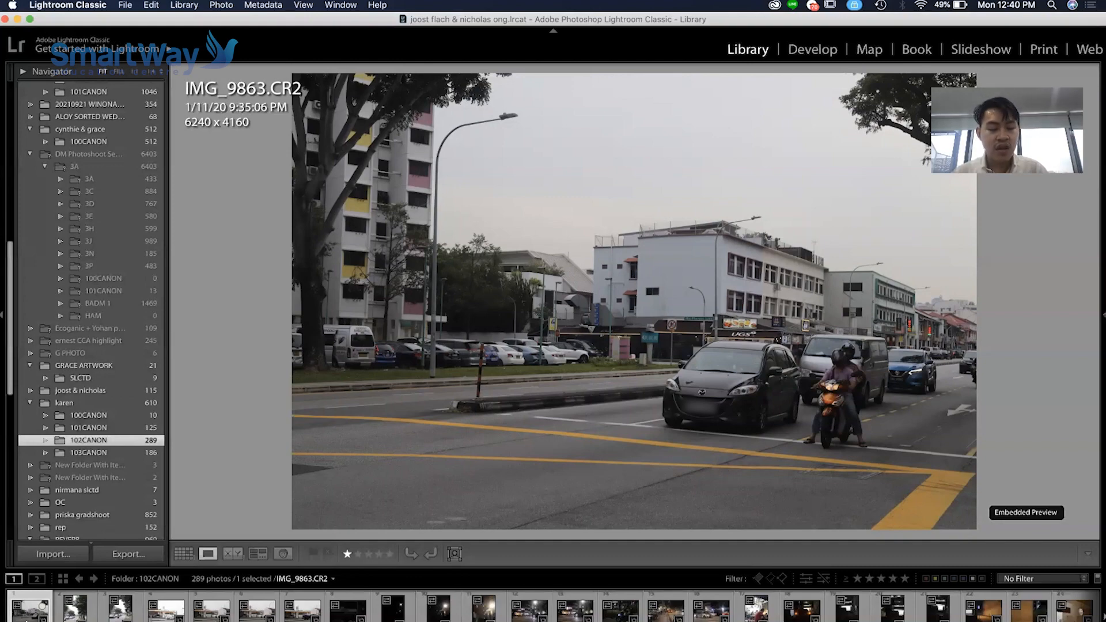
key(Right)
key(Right)
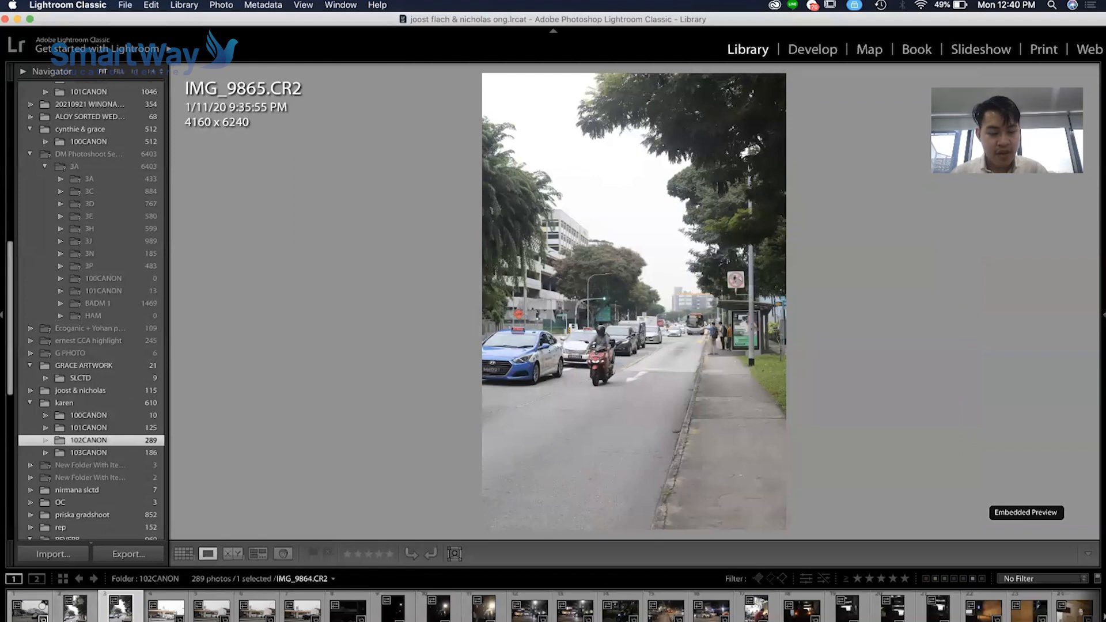
key(Left)
key(Right)
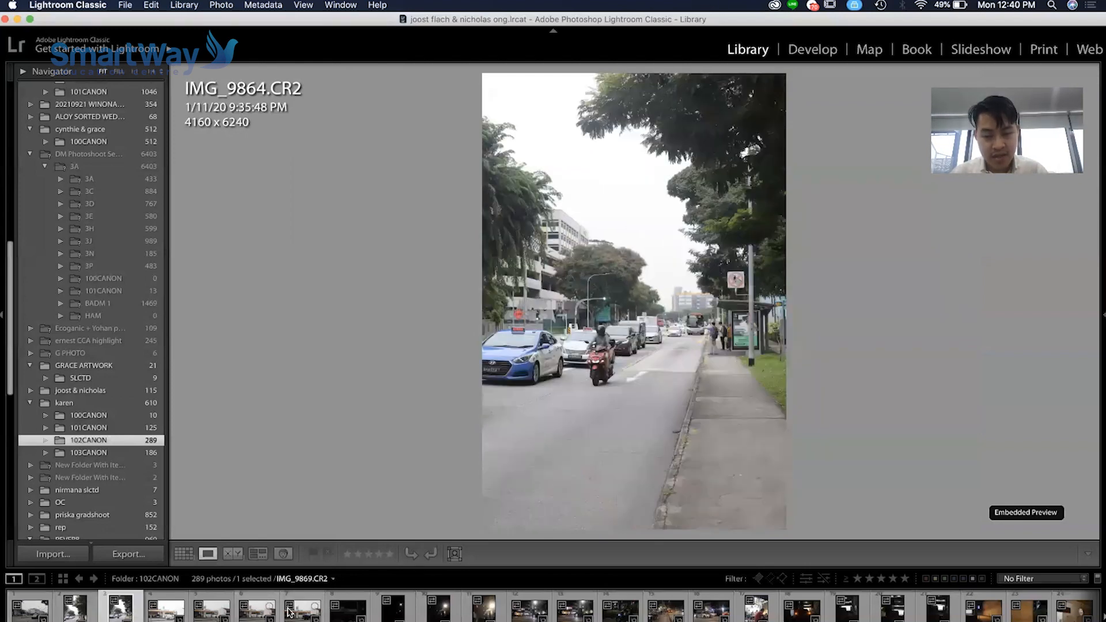
key(Right)
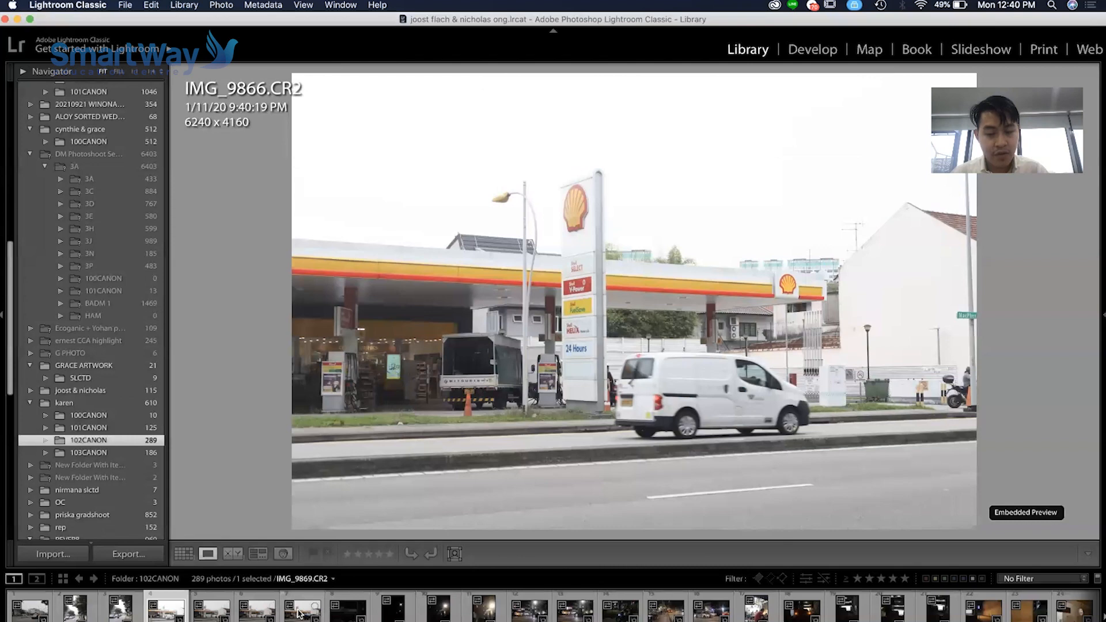
click(306, 614)
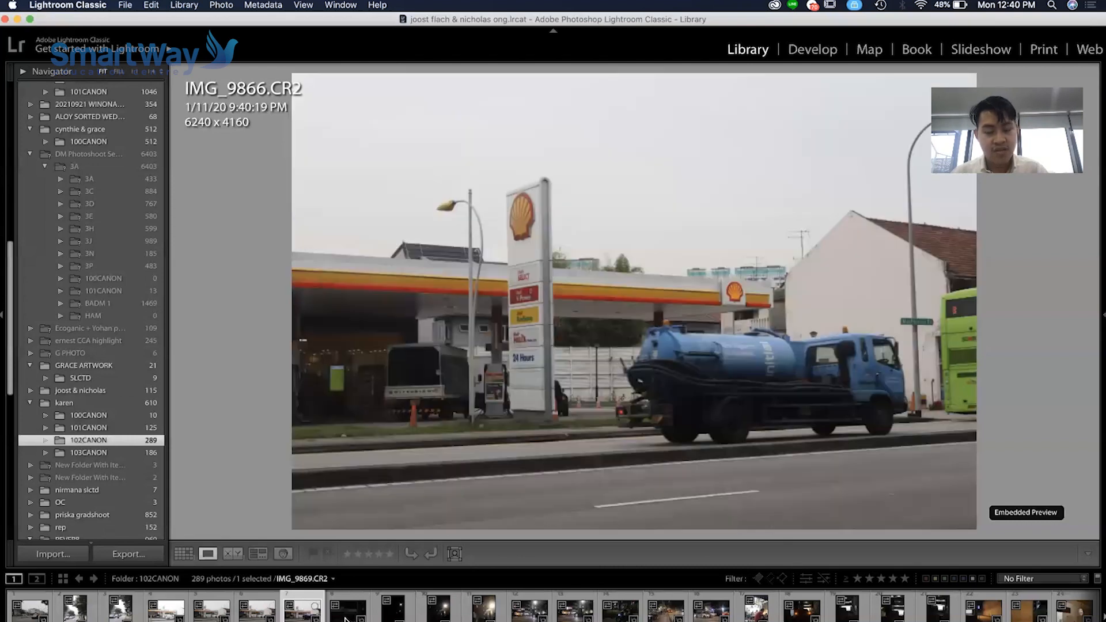
key(Right)
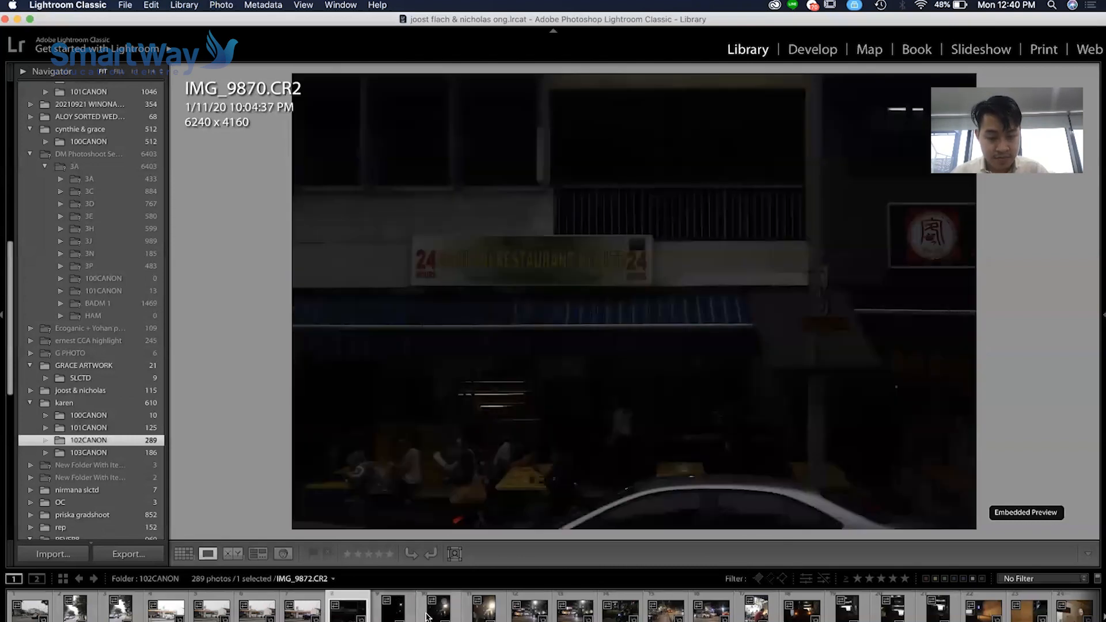
click(436, 612)
click(484, 612)
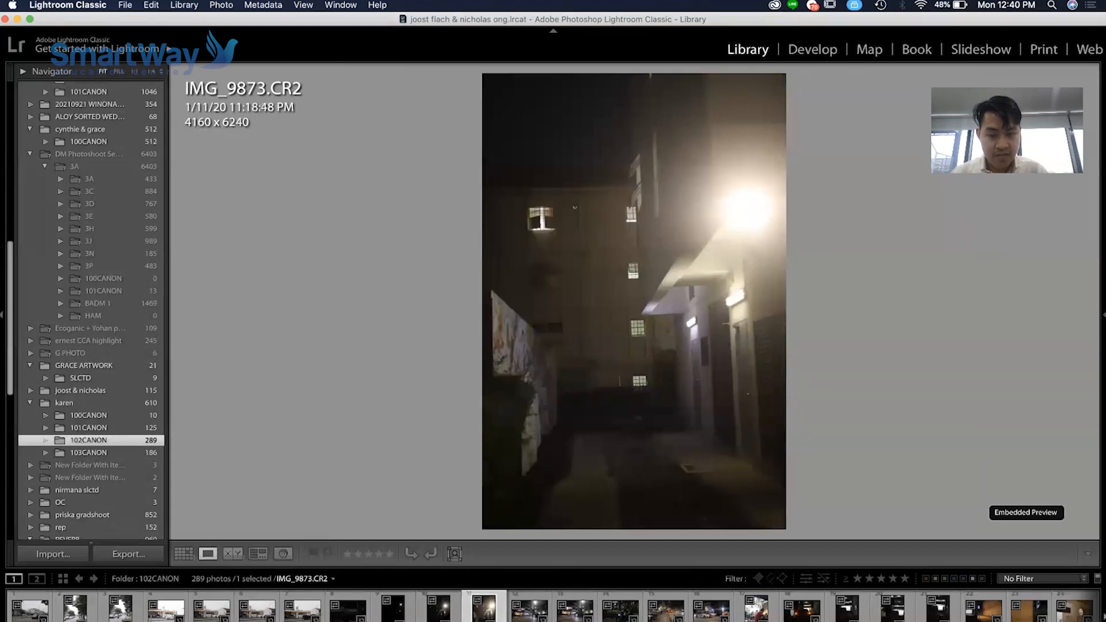
click(437, 609)
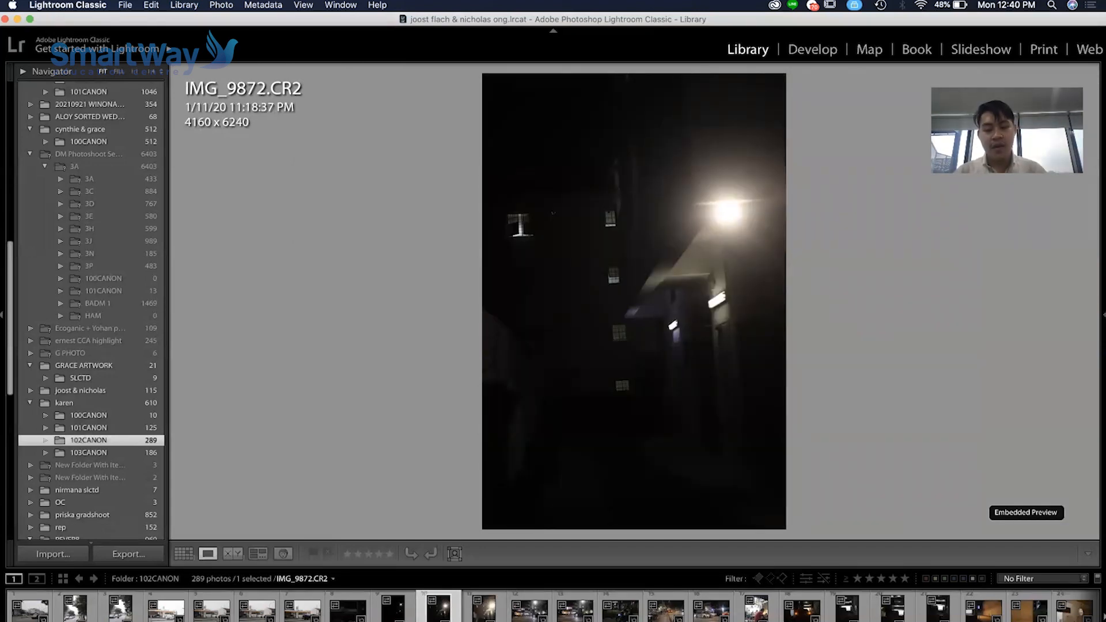
key(Right)
key(Right)
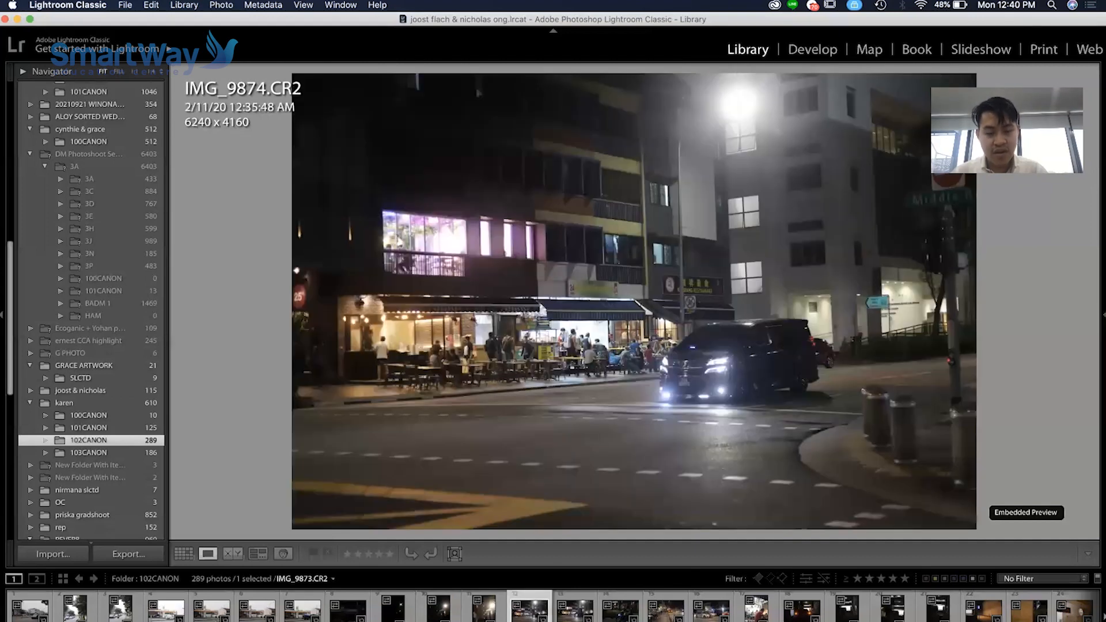
key(Right)
key(Right)
key(Right)
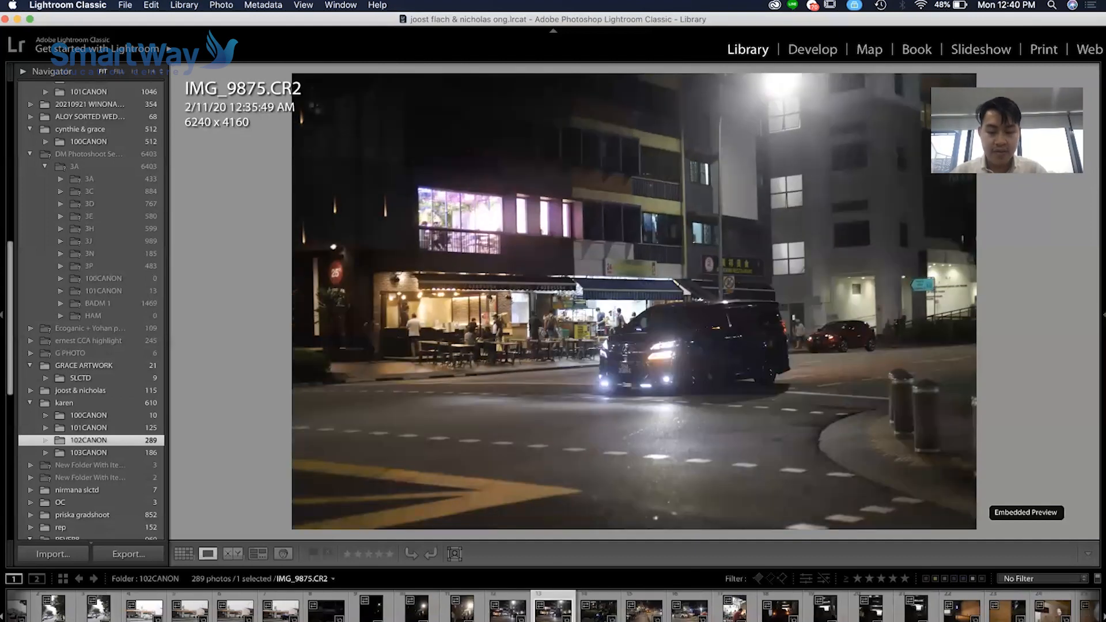
key(Right)
key(Right)
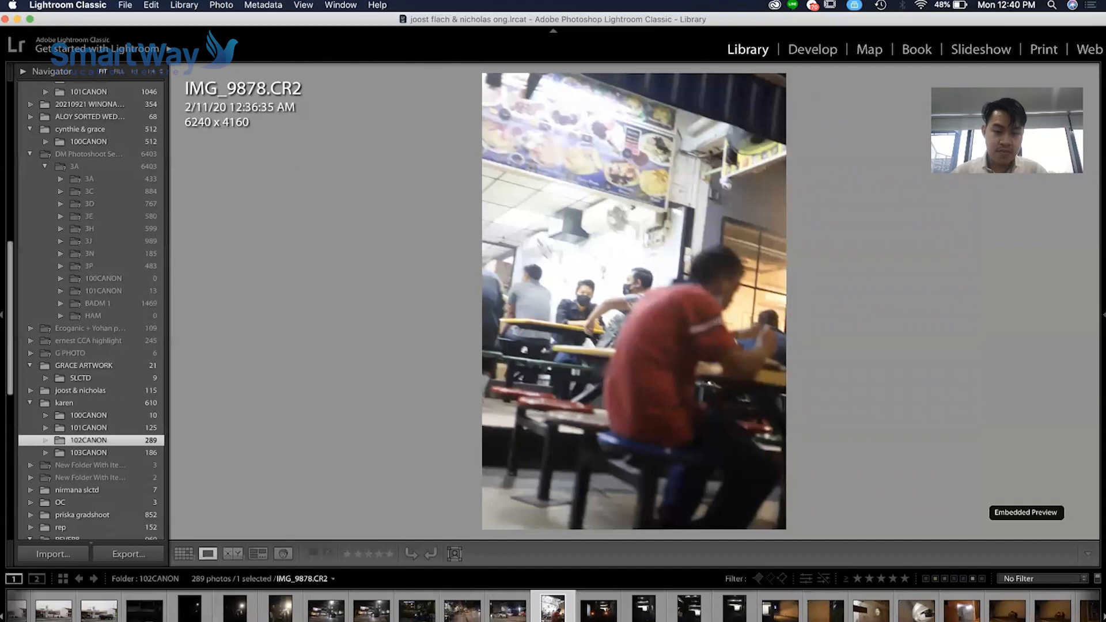
key(Left)
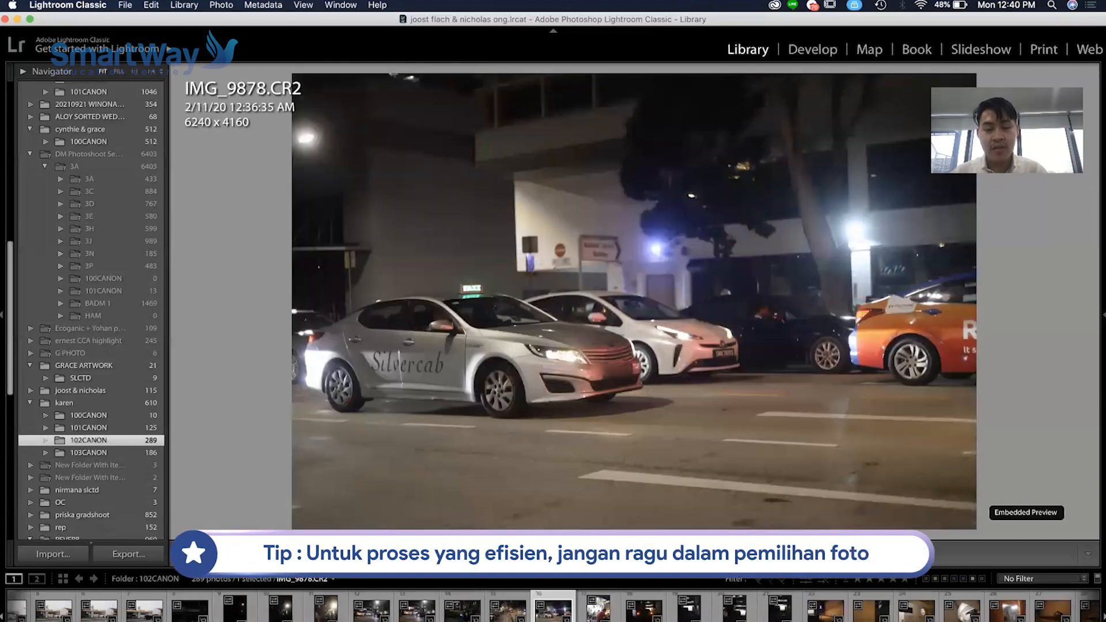
key(Right)
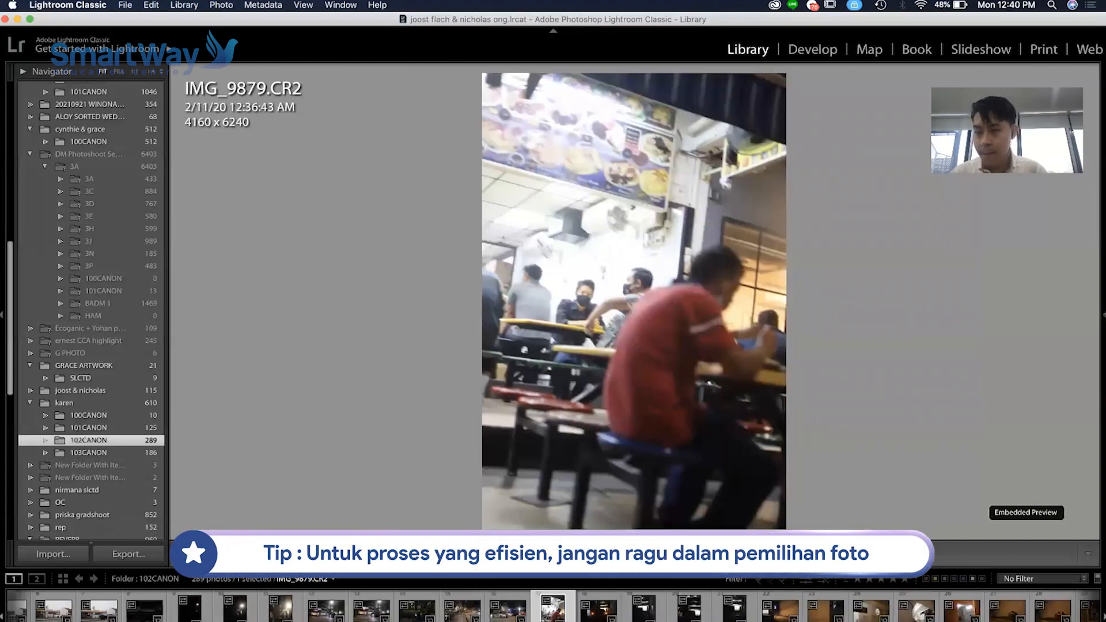
key(Right)
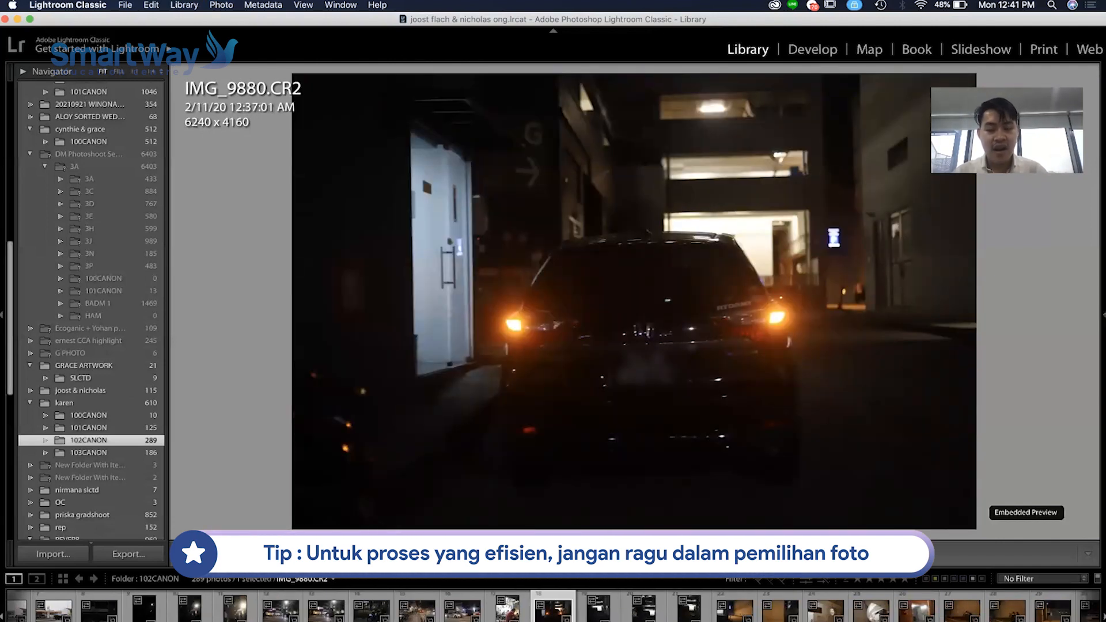
key(Right)
key(Right)
key(Right)
key(Right)
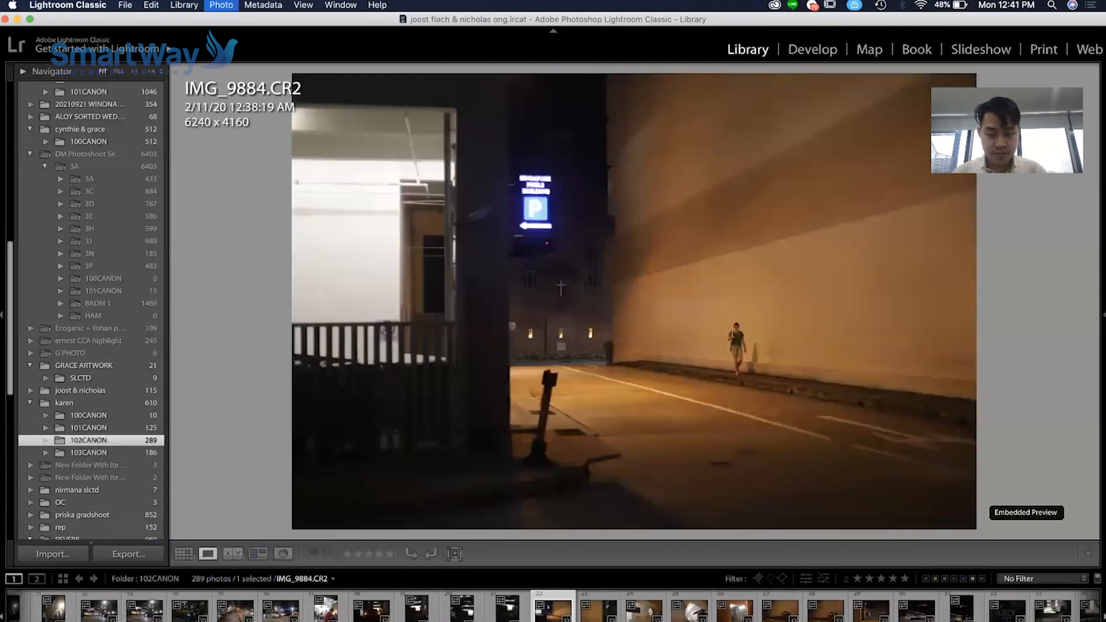
key(Right)
key(Right)
key(Right)
key(Right)
key(Right)
key(Right)
key(Right)
key(Right)
key(Right)
key(Right)
key(Right)
key(Right)
key(Right)
key(Right)
key(Right)
key(Right)
key(Right)
key(Right)
key(Right)
key(Right)
key(Left)
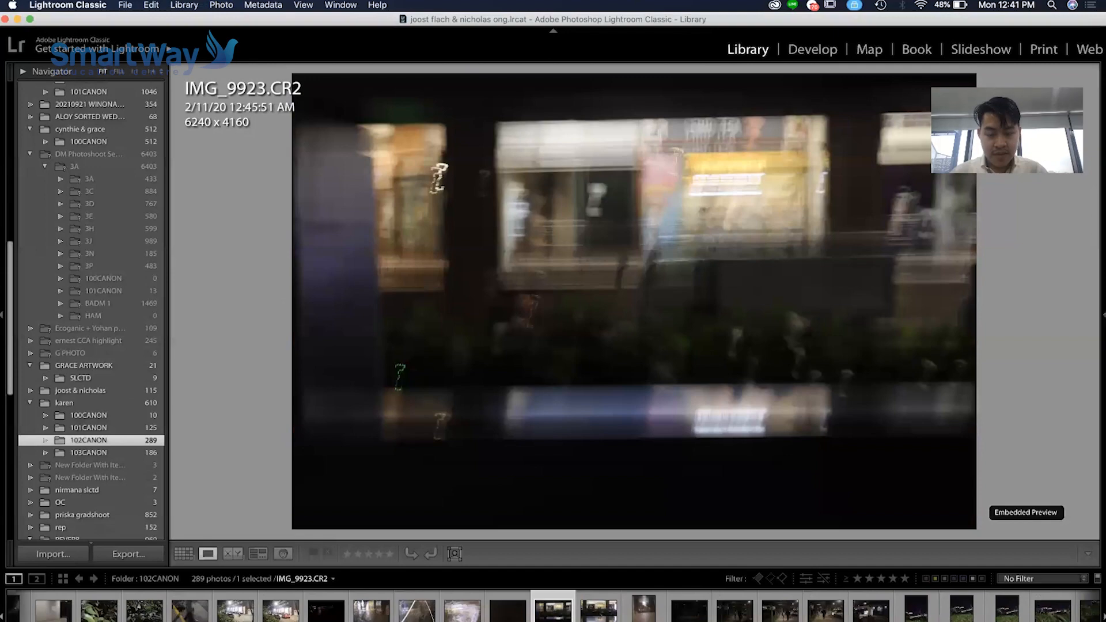
- Continue through the photos from IMG_9923.CR2 to about IMG_9933.CR2, giving the ones worth keeping, such as IMG_9923.CR2, one star
key(1)
key(Right)
key(Right)
key(Right)
key(Right)
key(Right)
key(Right)
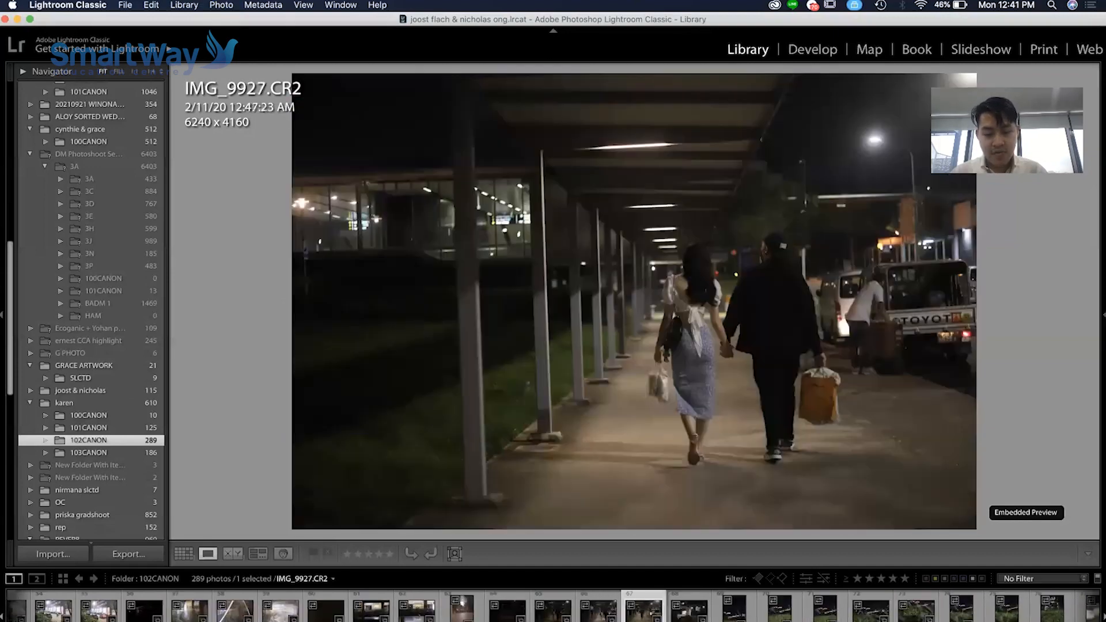
key(Right)
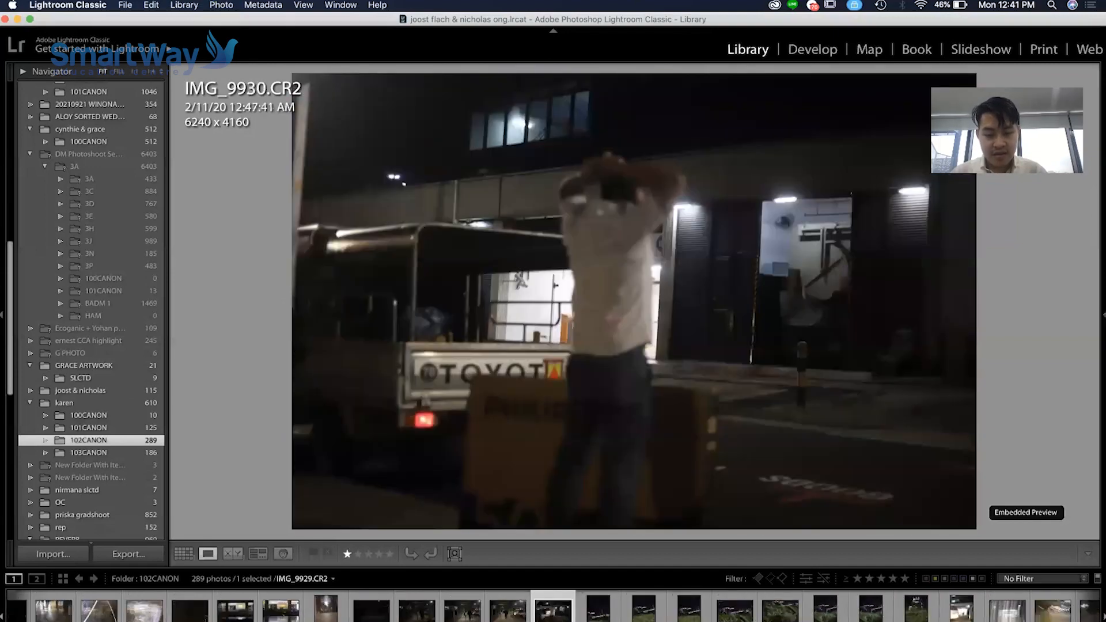
key(Left)
key(1)
key(Right)
key(Right)
key(Right)
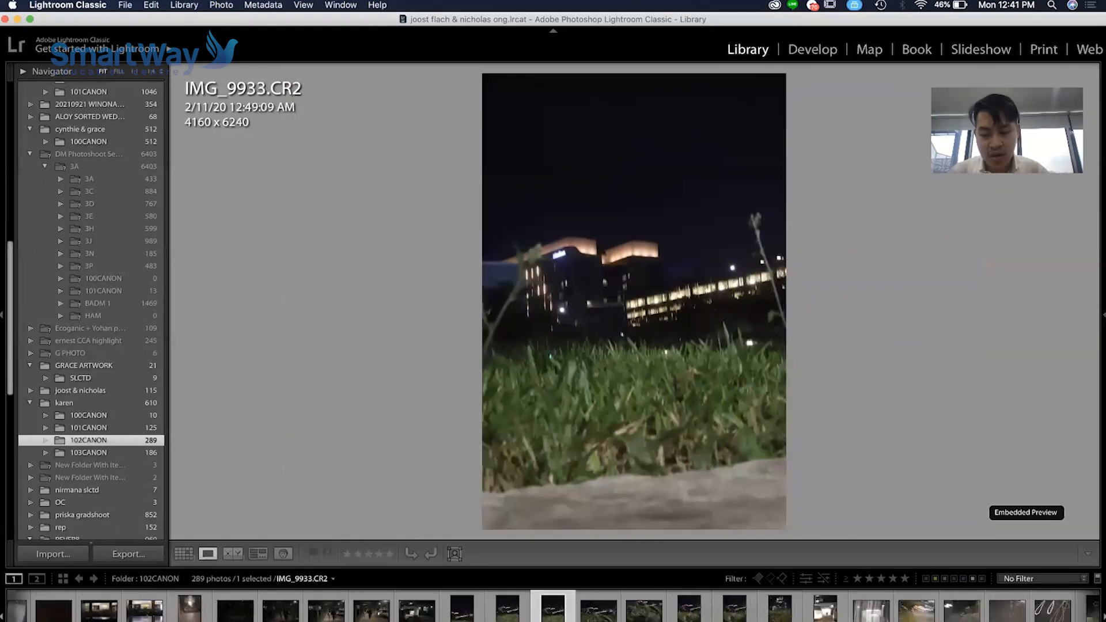
key(Right)
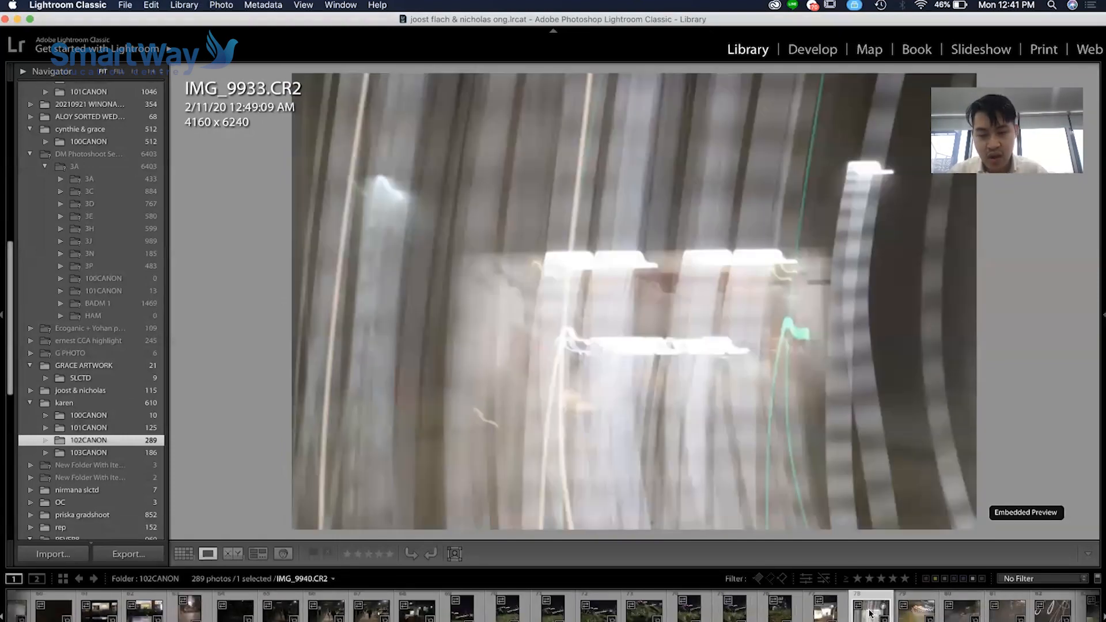
- Give the light-streak photo IMG_9940.CR2 one star and filter the filmstrip to photos rated one star and higher
click(870, 613)
key(1)
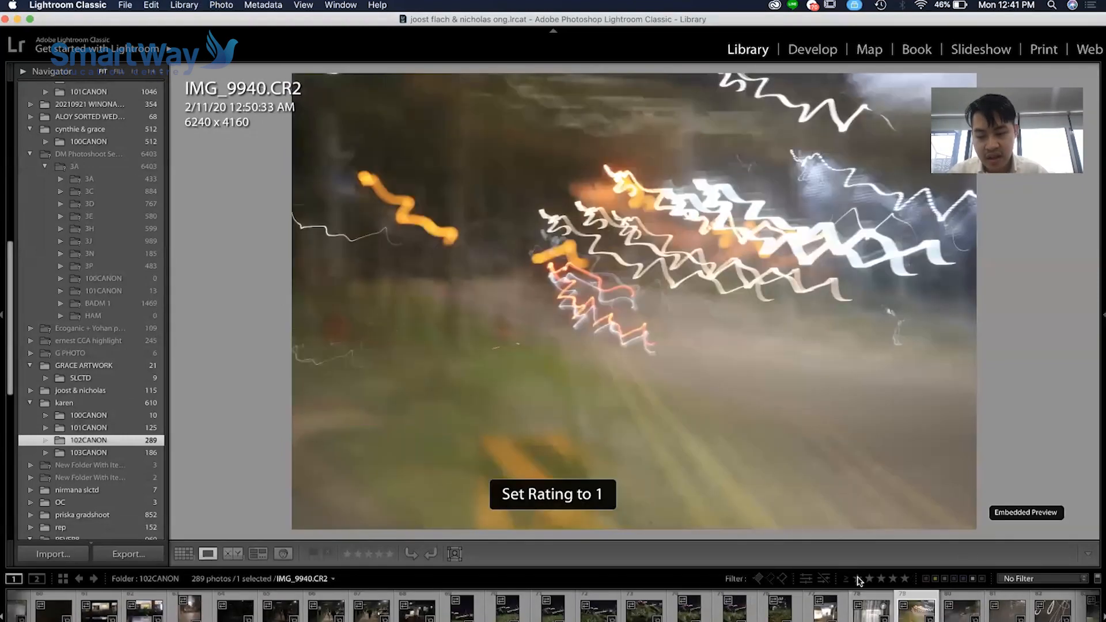
click(858, 578)
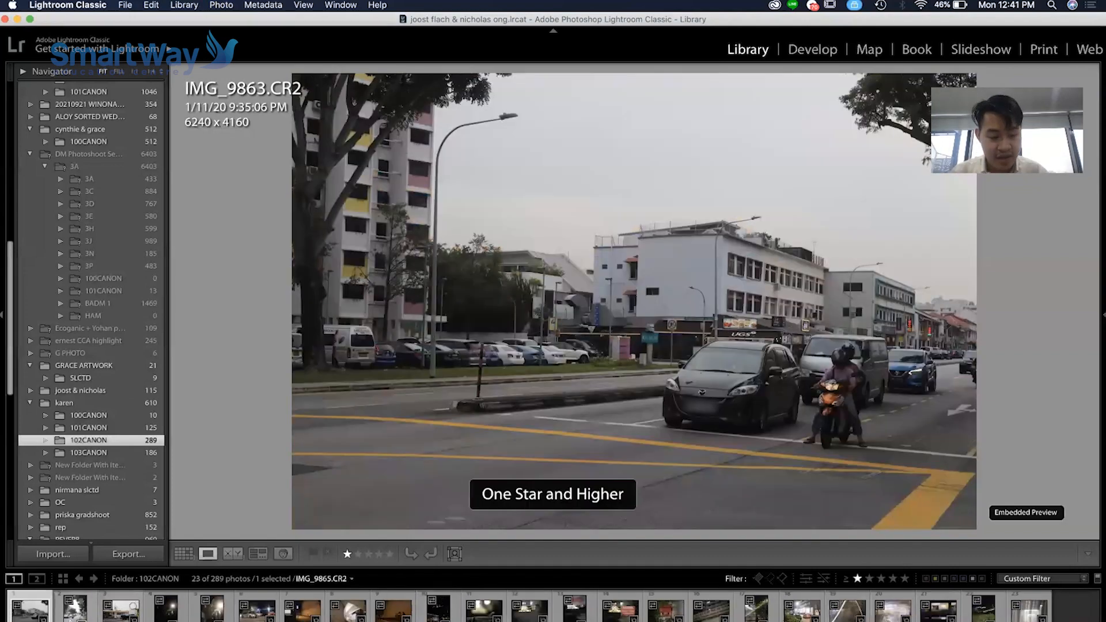
- Review the one-star photos one by one from IMG_9863.CR2 to IMG_9899.CR2, comparing similar neighbouring shots
key(Right)
key(Right)
key(Left)
key(Right)
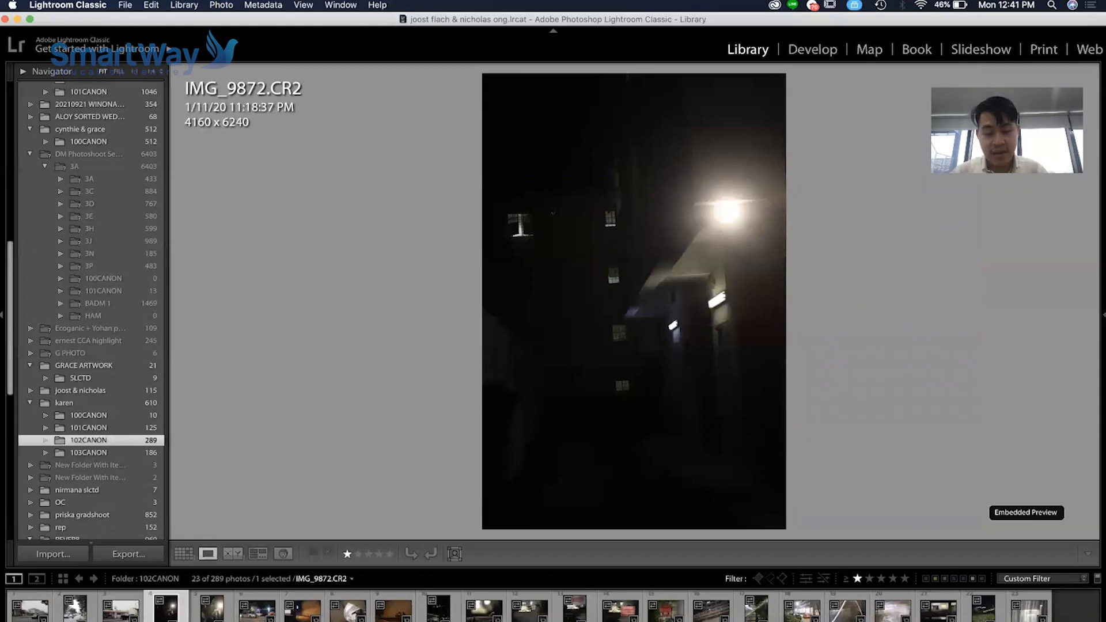
key(Right)
key(Left)
key(Right)
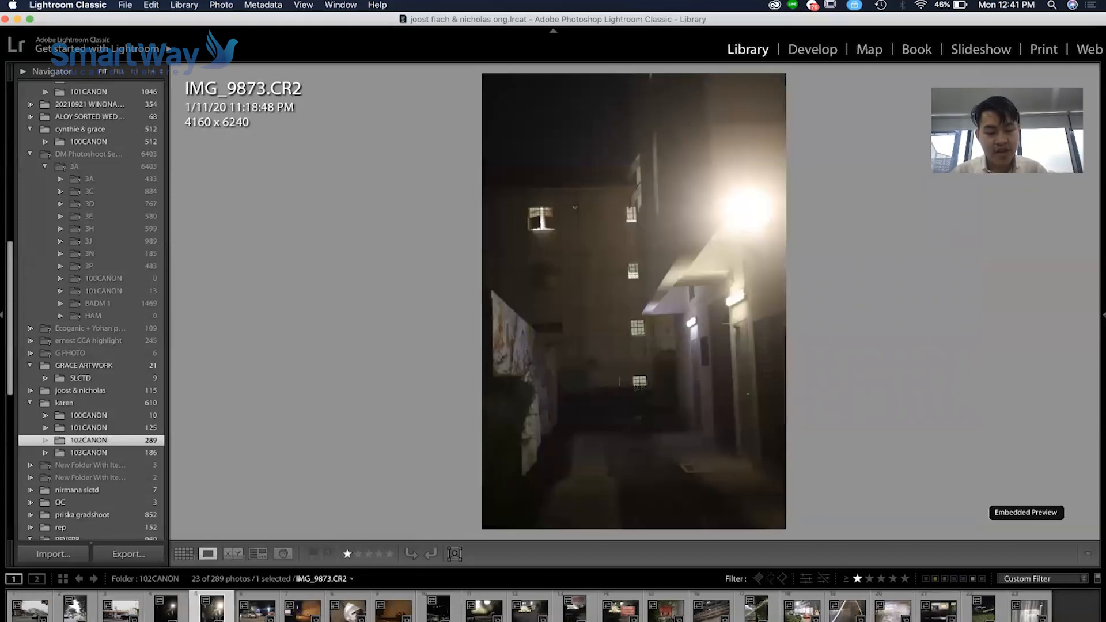
key(Right)
key(Right)
key(Right)
key(Right)
key(Right)
key(Right)
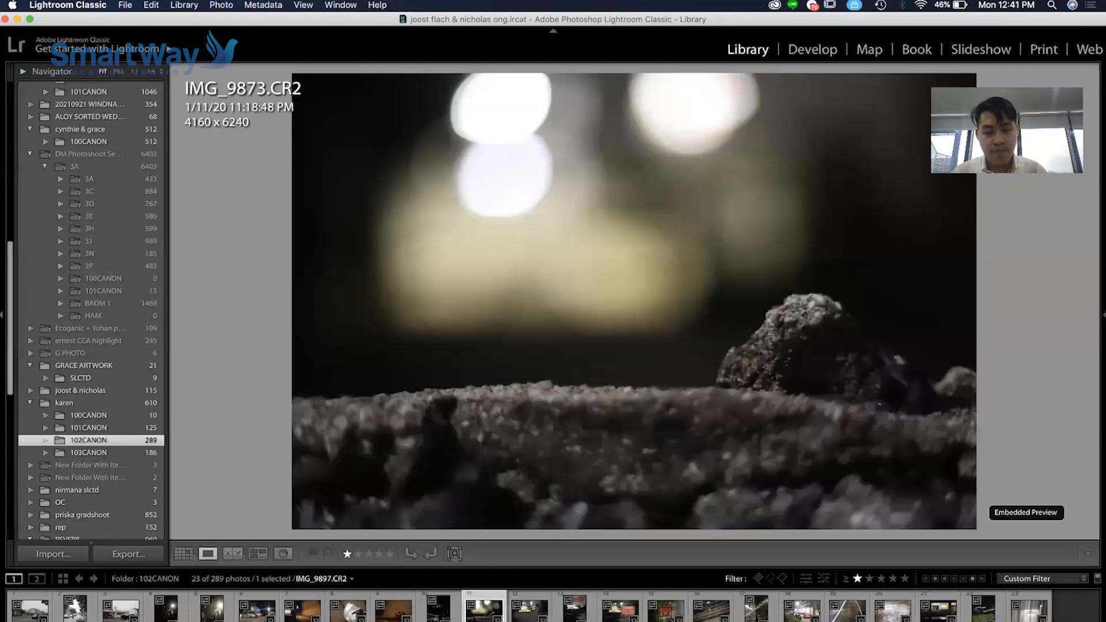
key(Right)
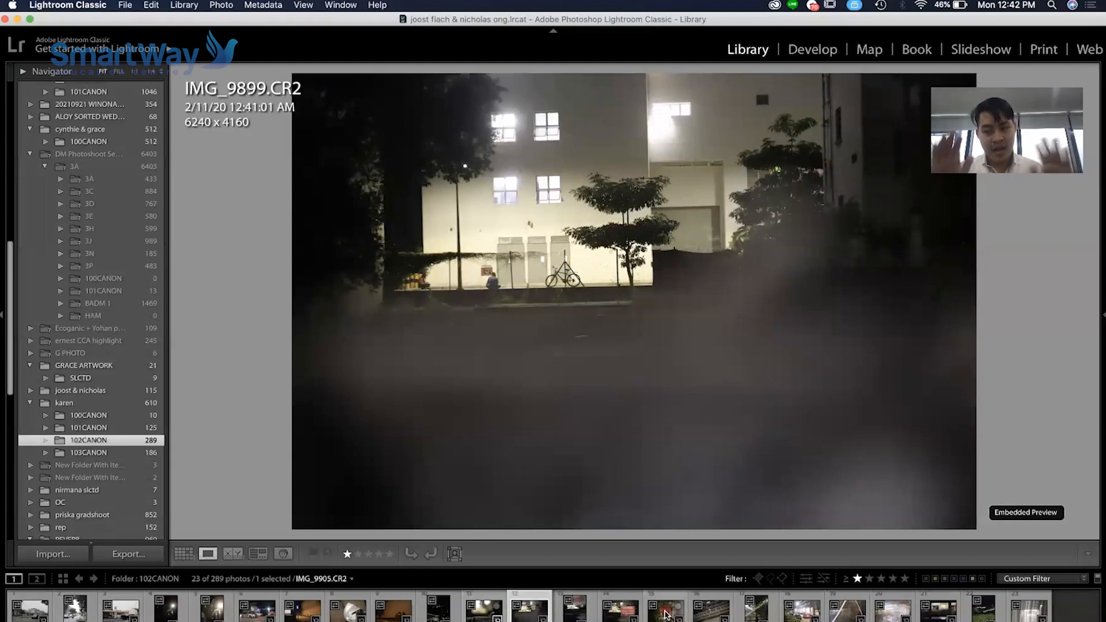
- Give the best photos, including IMG_9905.CR2 and IMG_9940.CR2, two stars and filter the filmstrip to two stars and higher
click(665, 614)
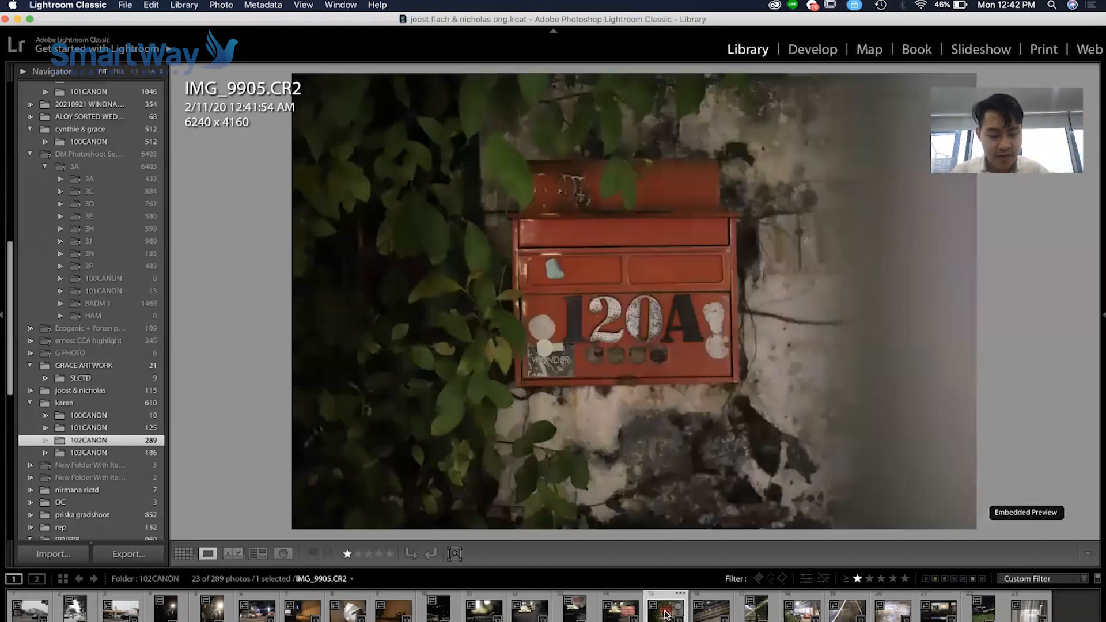
key(End)
key(2)
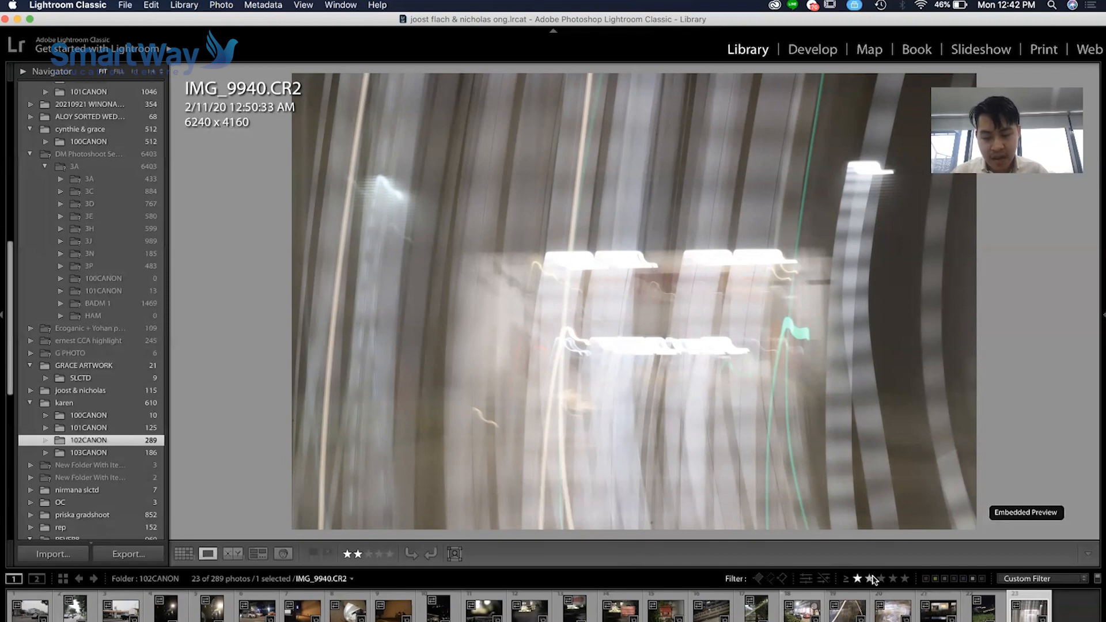
click(871, 578)
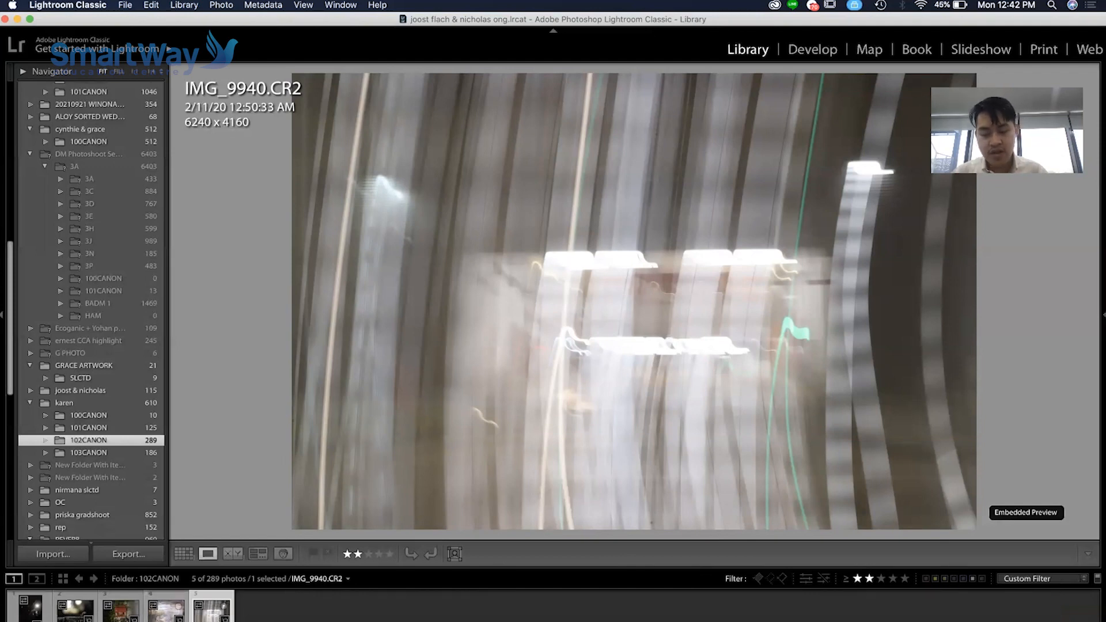
- Give the two-star photo IMG_9921.CR2 a red color label
click(160, 613)
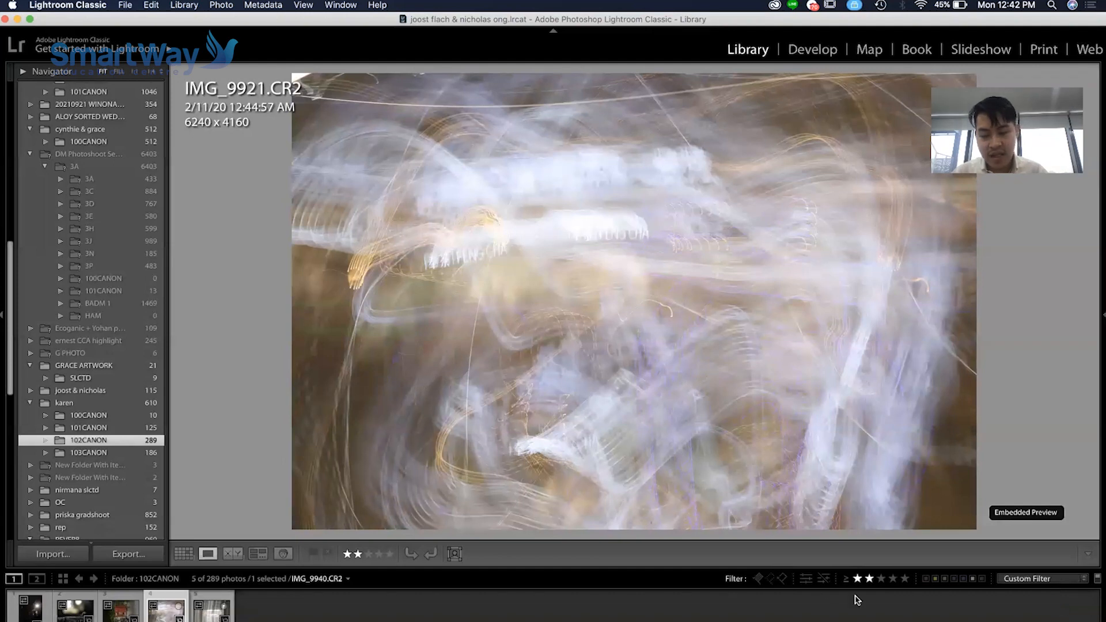
right_click(167, 605)
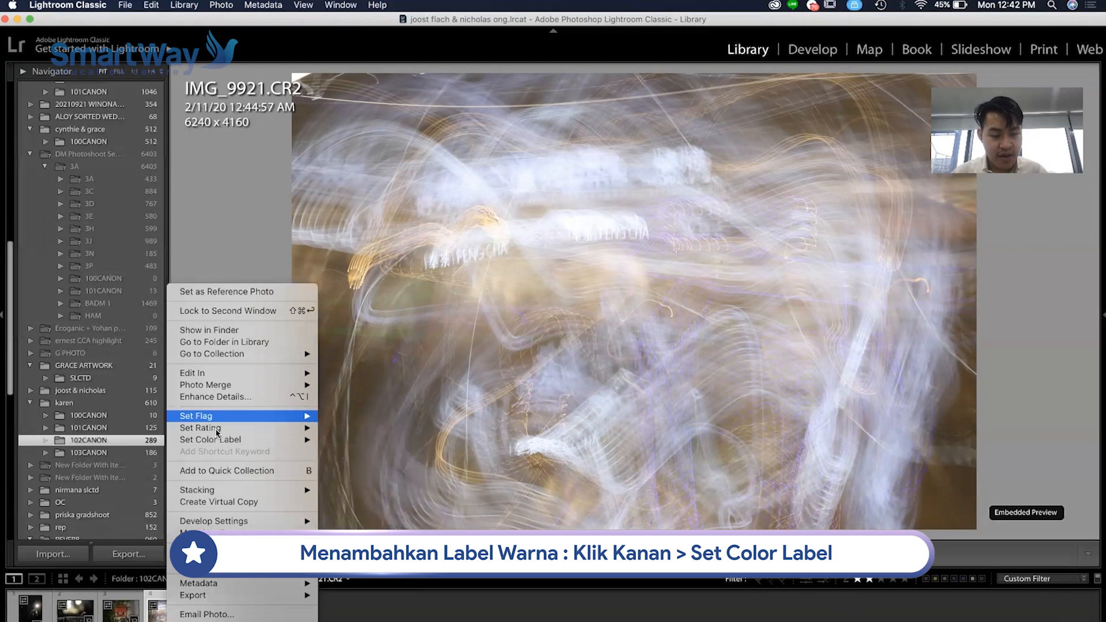
mouse_move(315, 439)
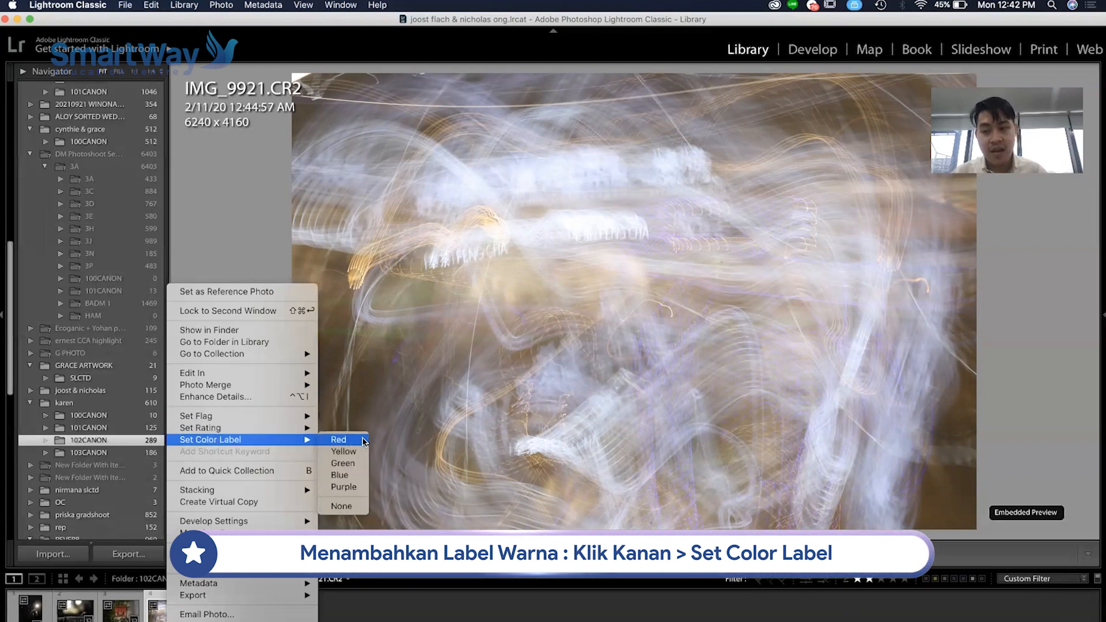
click(363, 442)
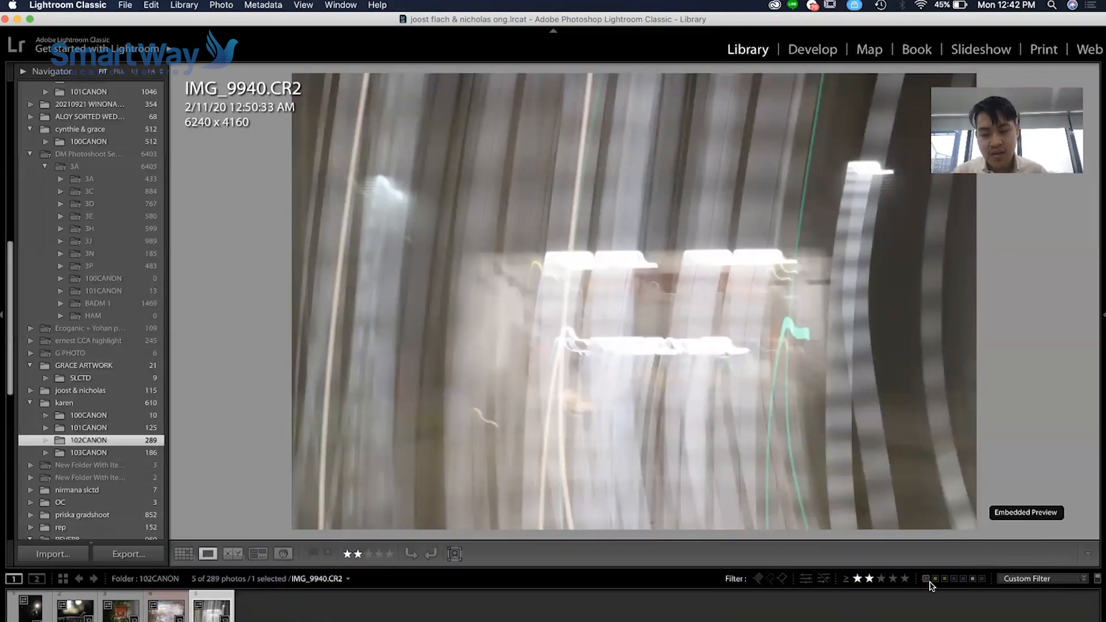
- Filter the two-star photos to those with a red label, and remove the color filter again
click(926, 580)
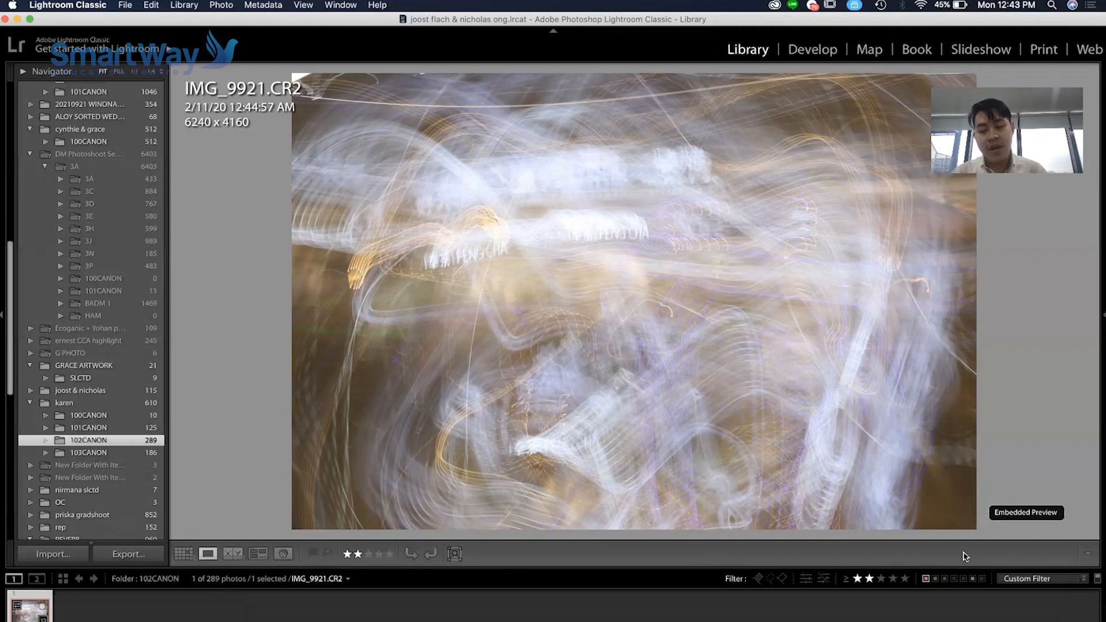
click(927, 577)
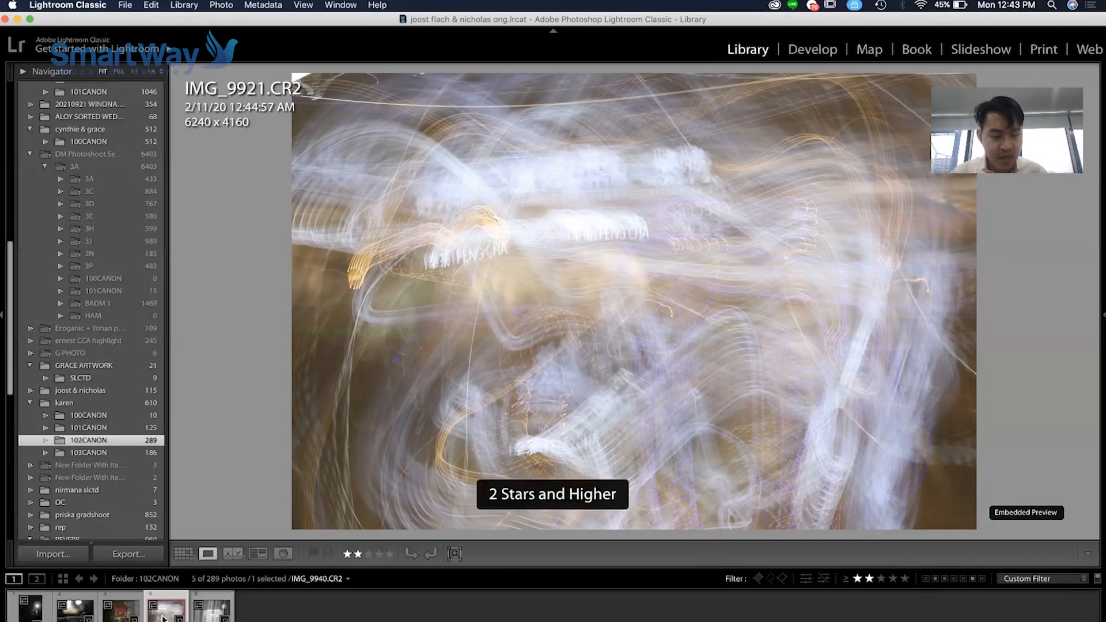
- Flag IMG_9921.CR2 as rejected and keep that photo selected
right_click(163, 618)
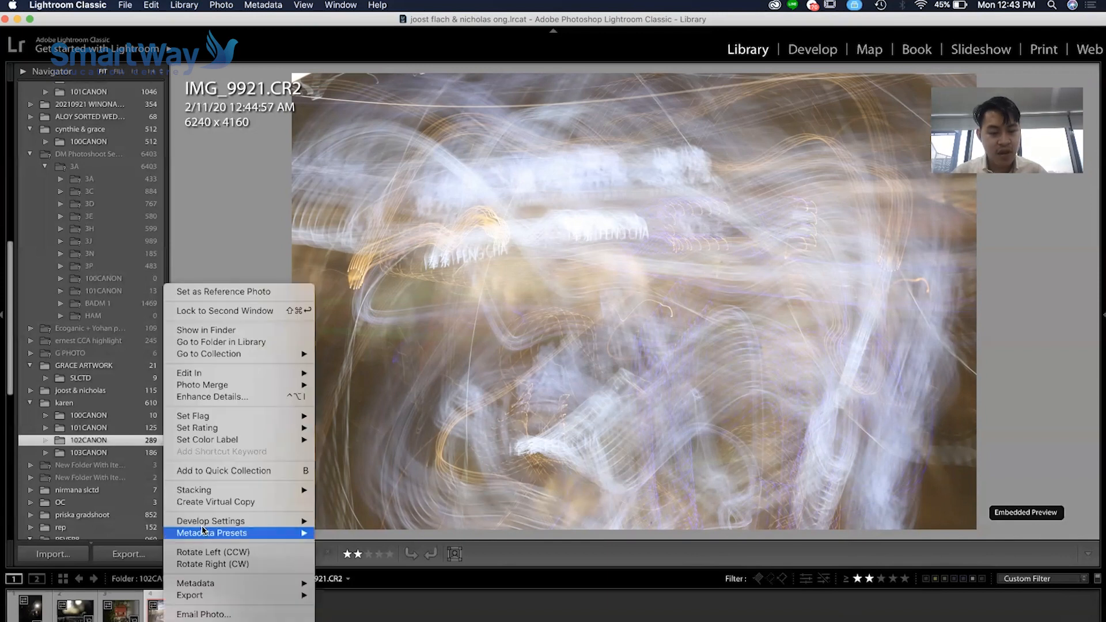
mouse_move(212, 422)
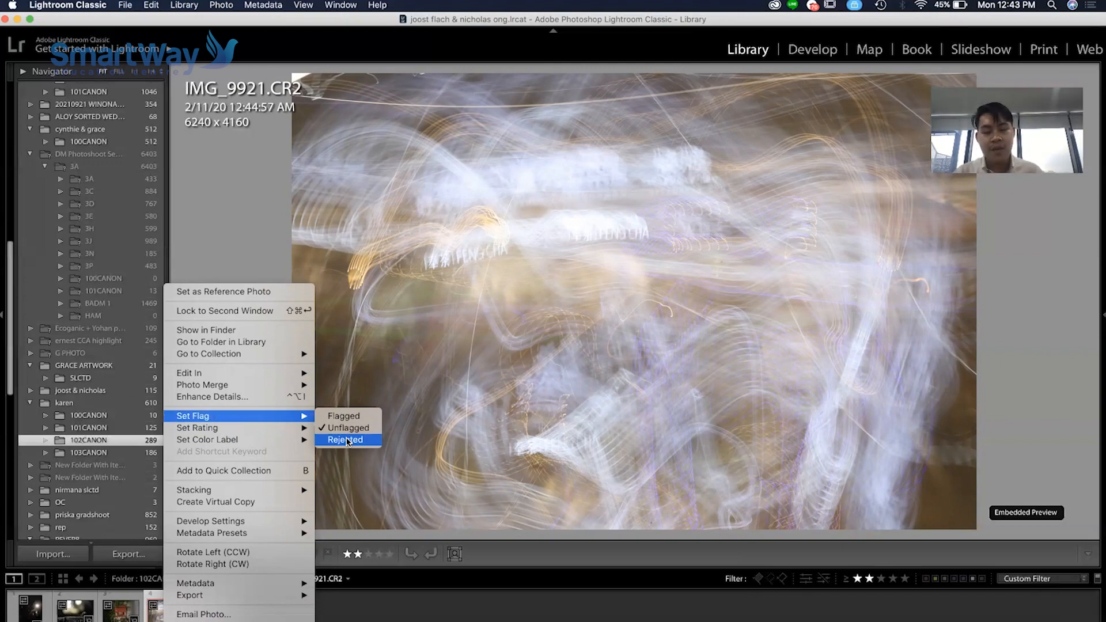
click(348, 442)
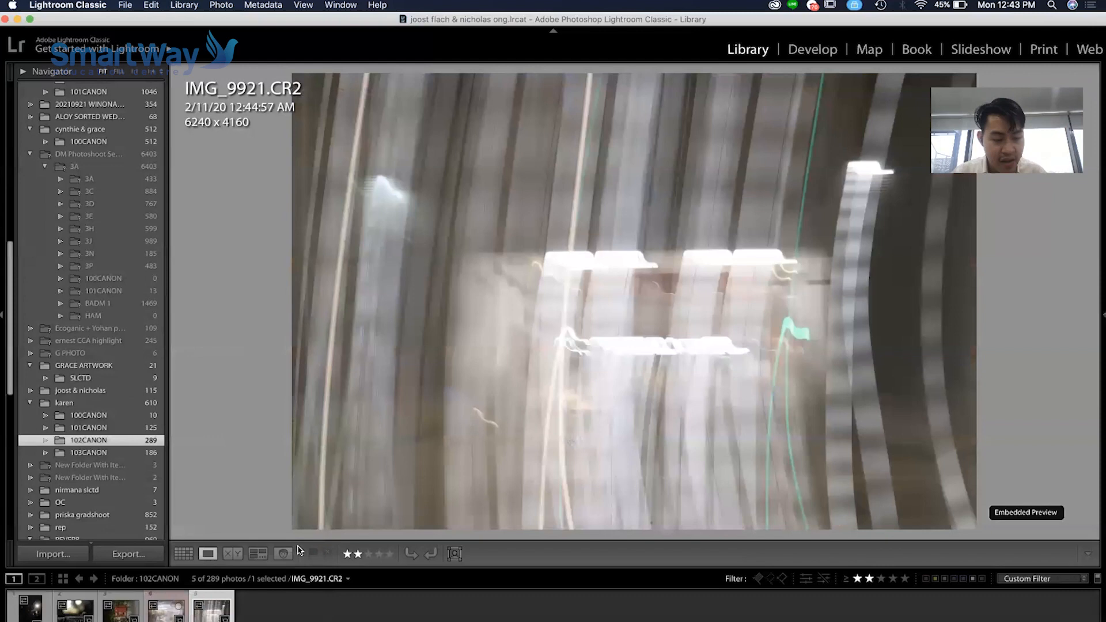
click(155, 607)
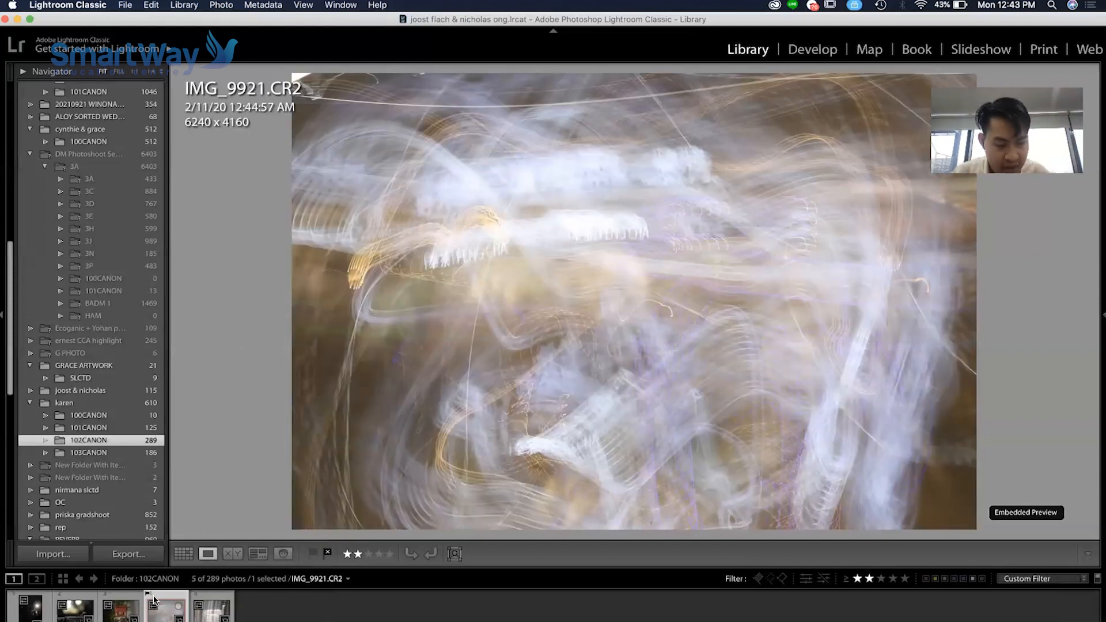
- Change the flag of IMG_9921.CR2 to Flagged and select that photo again
right_click(160, 618)
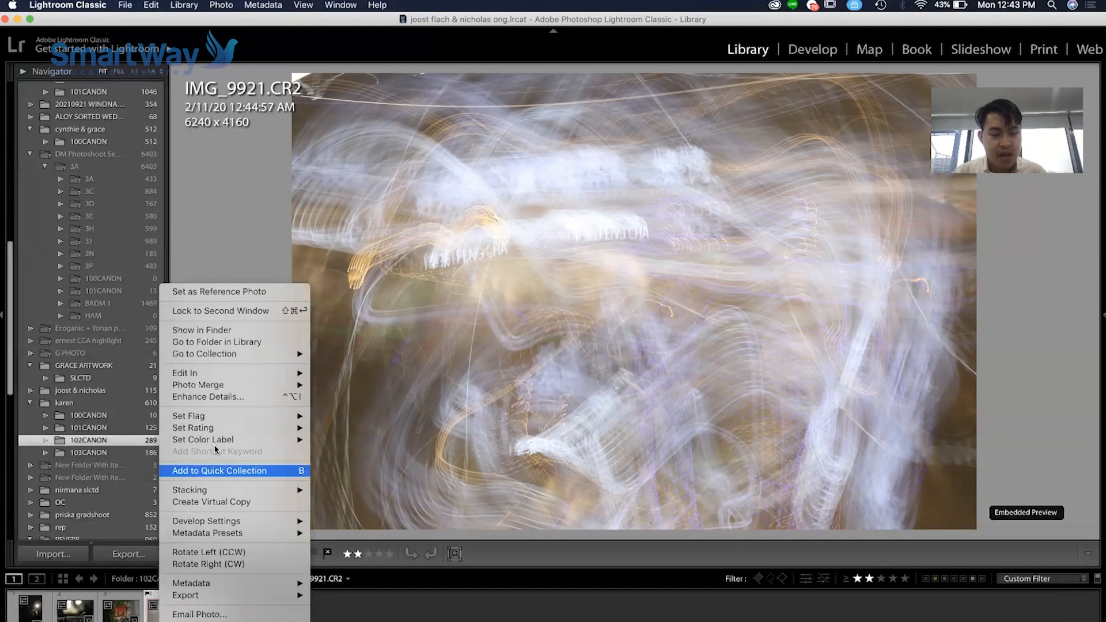
mouse_move(276, 416)
click(339, 415)
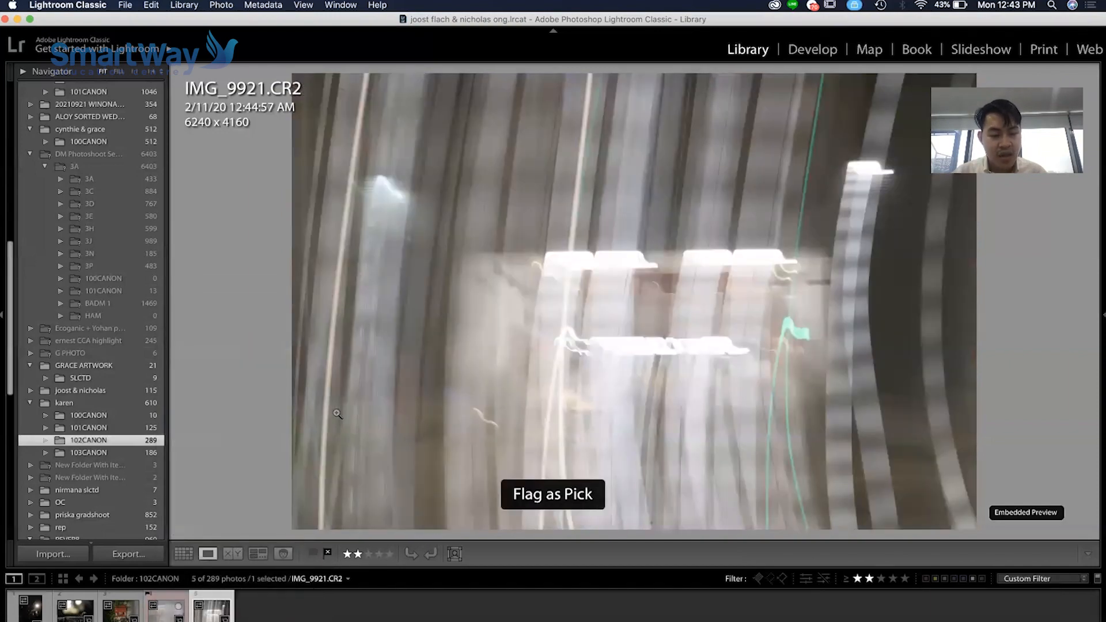
click(164, 612)
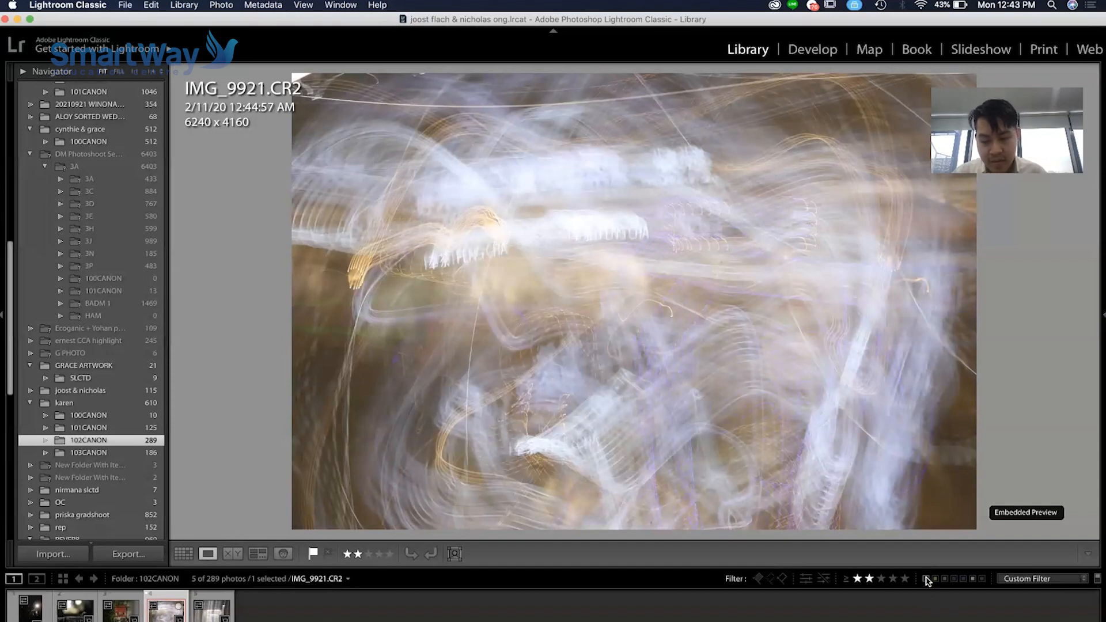
- Narrow the two-star filter to photos that have a red label and are flagged
click(927, 579)
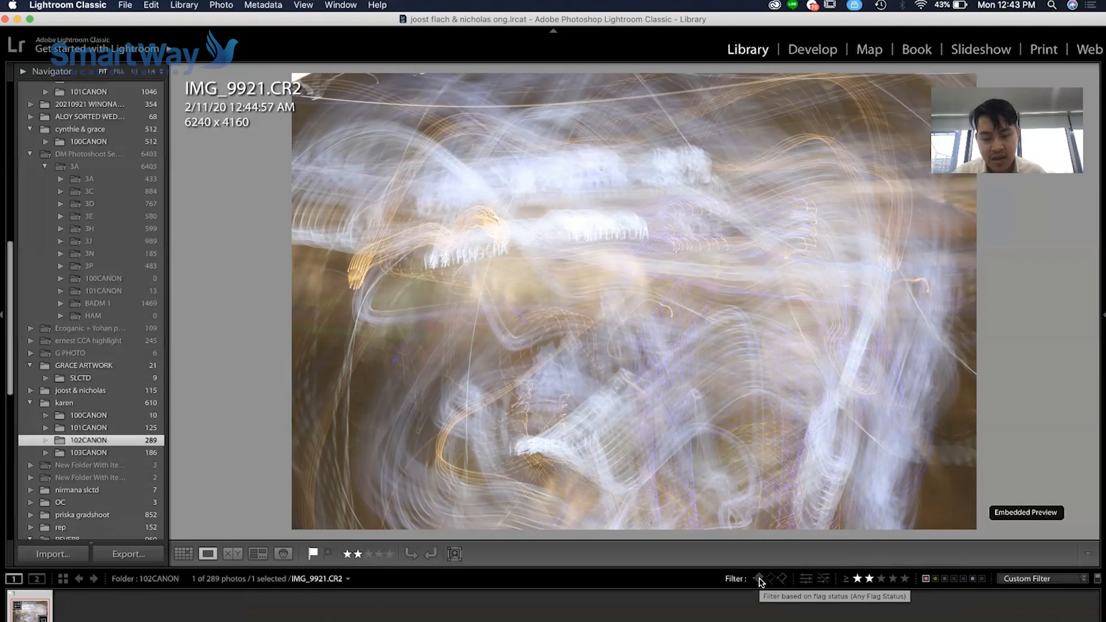
click(758, 579)
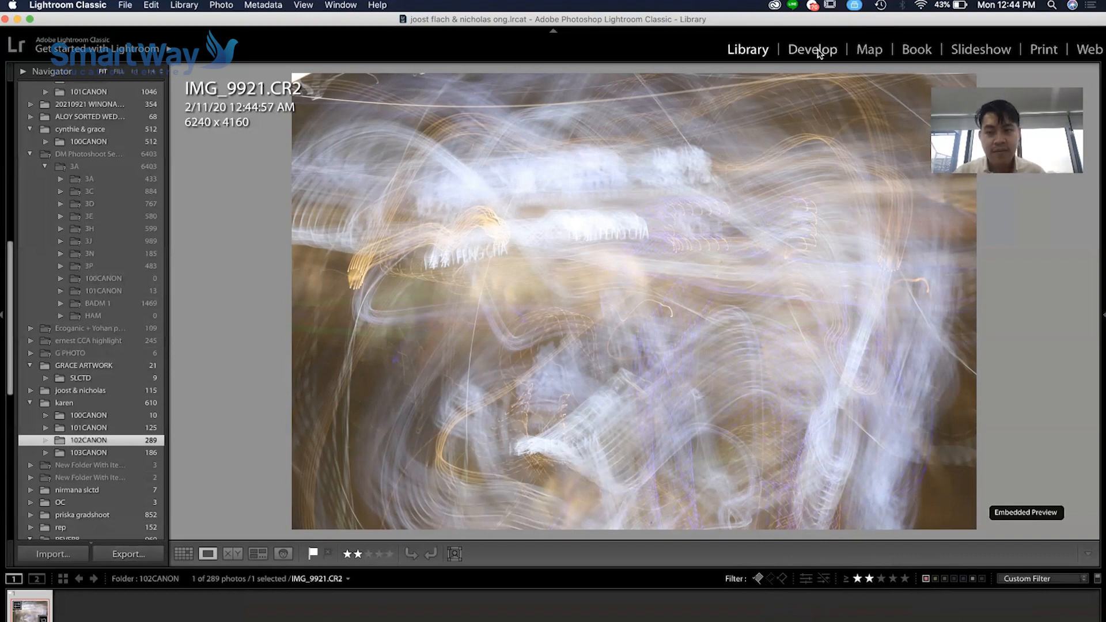
- Open IMG_9921.CR2 in the Develop module and reduce the filmstrip filter to one star and higher only
click(818, 50)
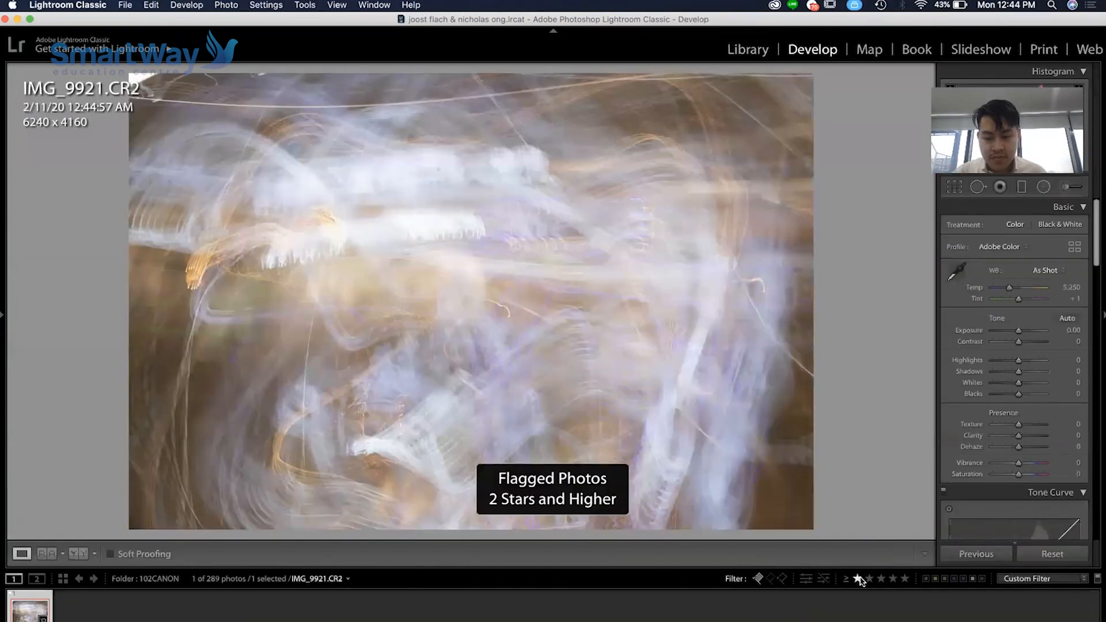
click(858, 579)
click(759, 579)
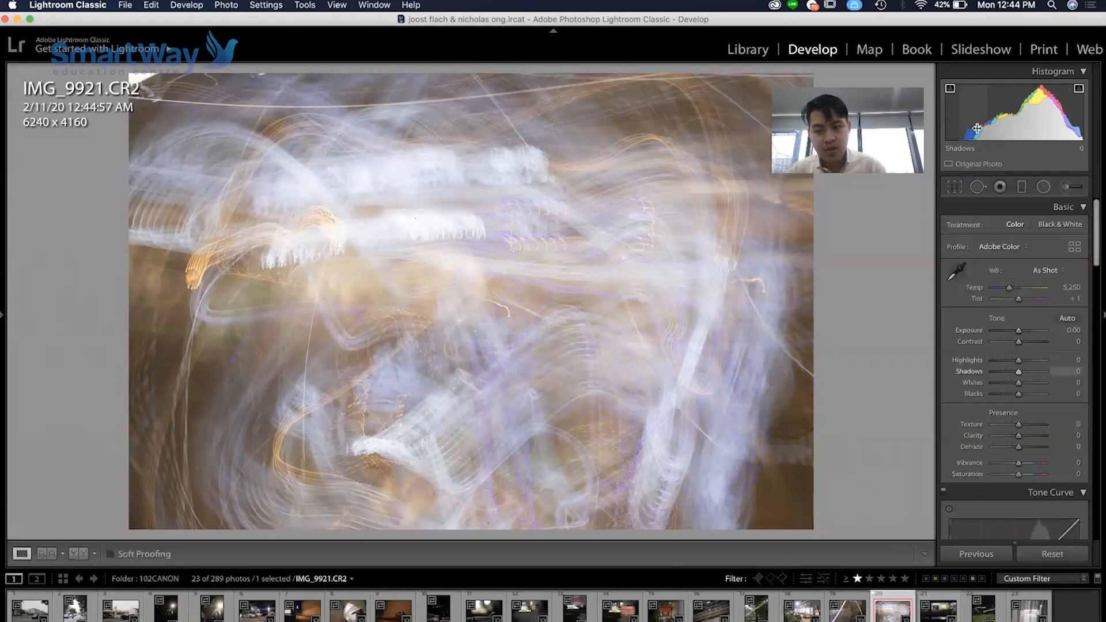
- Lower the Shadows of IMG_9921.CR2 to −100, and try the Blacks at −100 before settling them at −7
drag(982, 118, 956, 118)
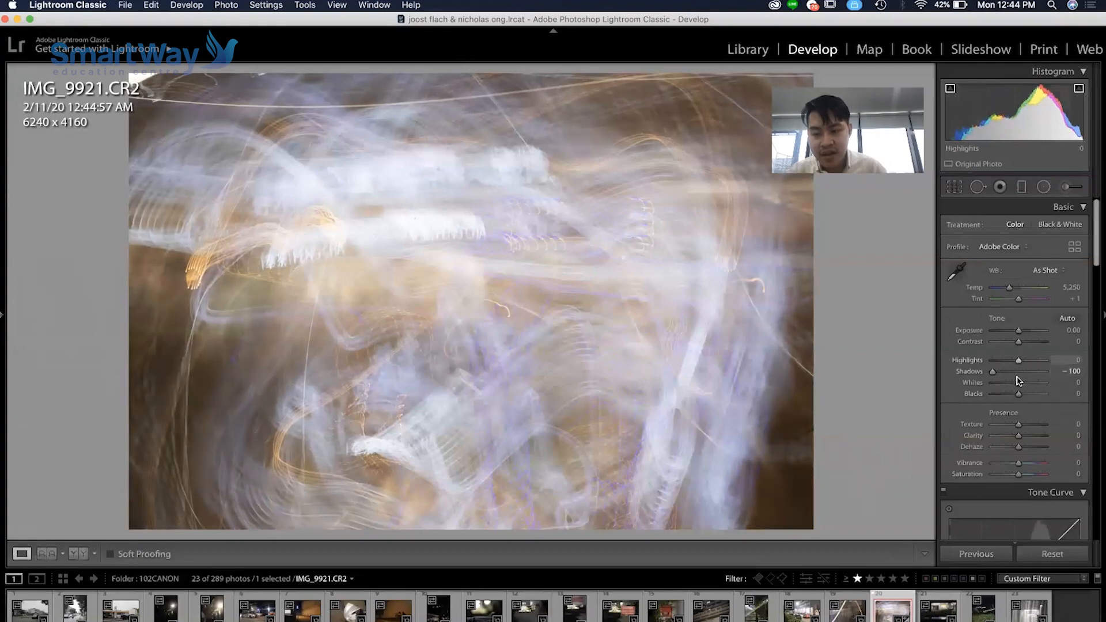
drag(1018, 393, 951, 401)
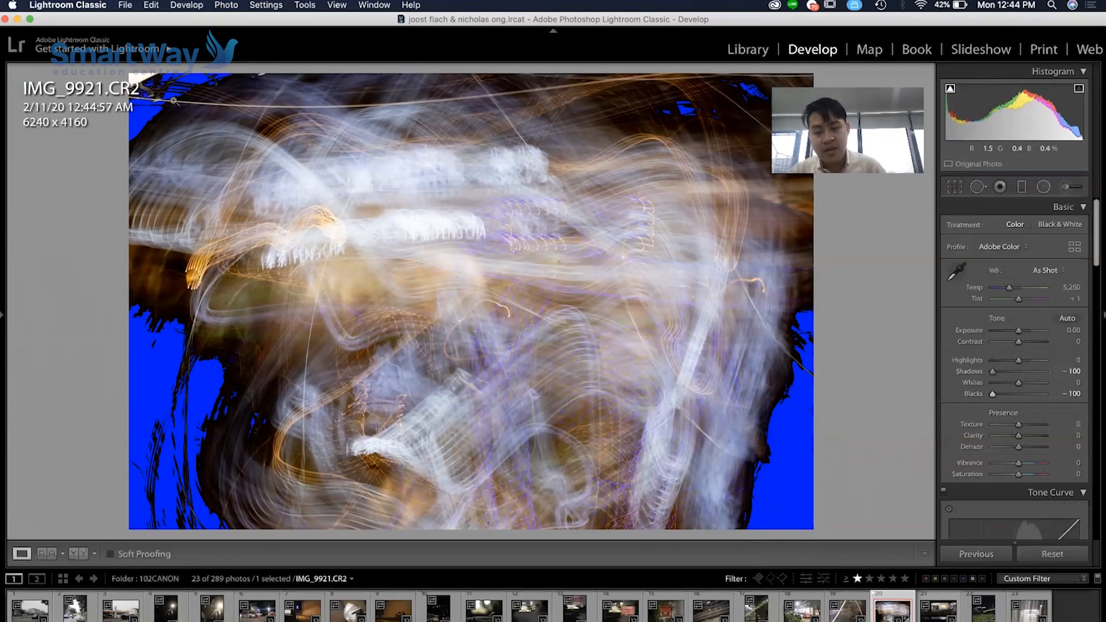
drag(992, 394, 1020, 395)
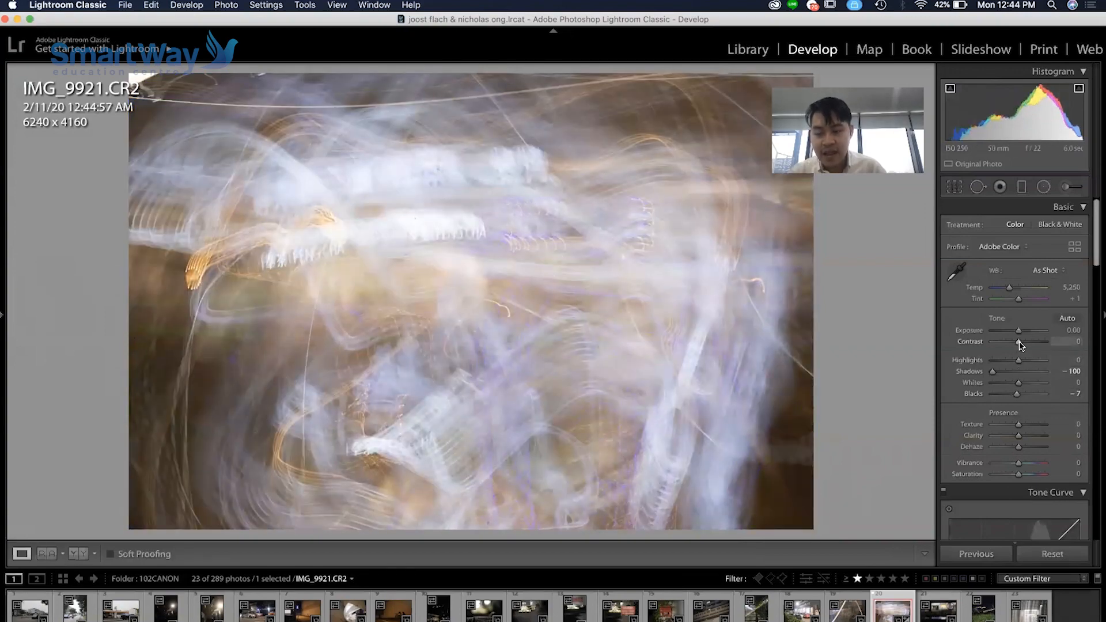
- Push the Whites to +100 to examine highlight clipping, and bring them back to −3
drag(1052, 385, 1075, 381)
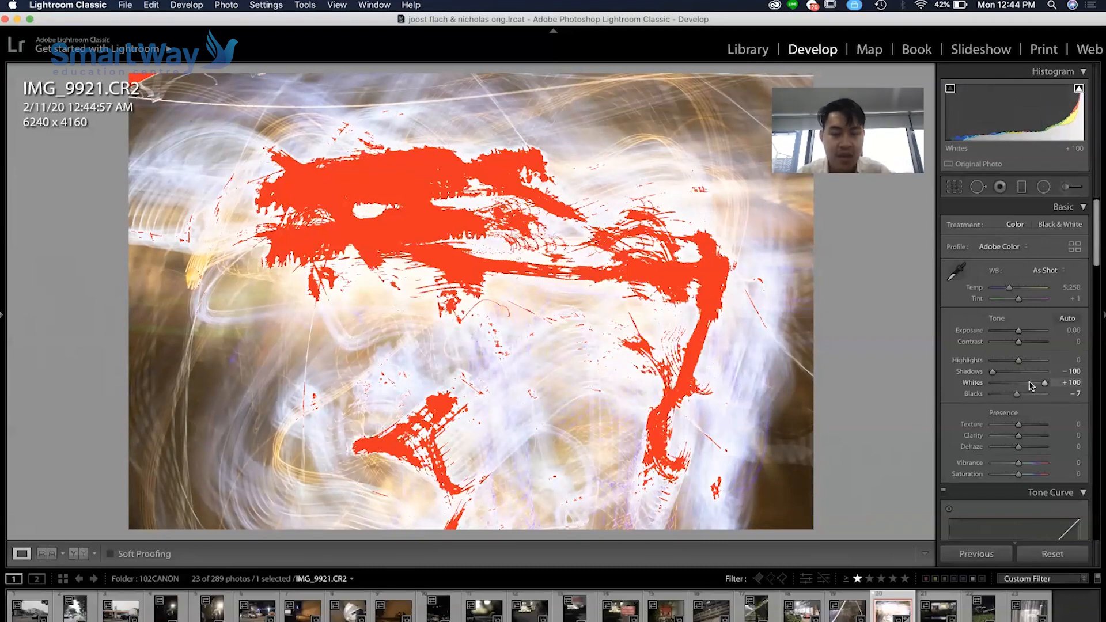
drag(1044, 384, 1019, 387)
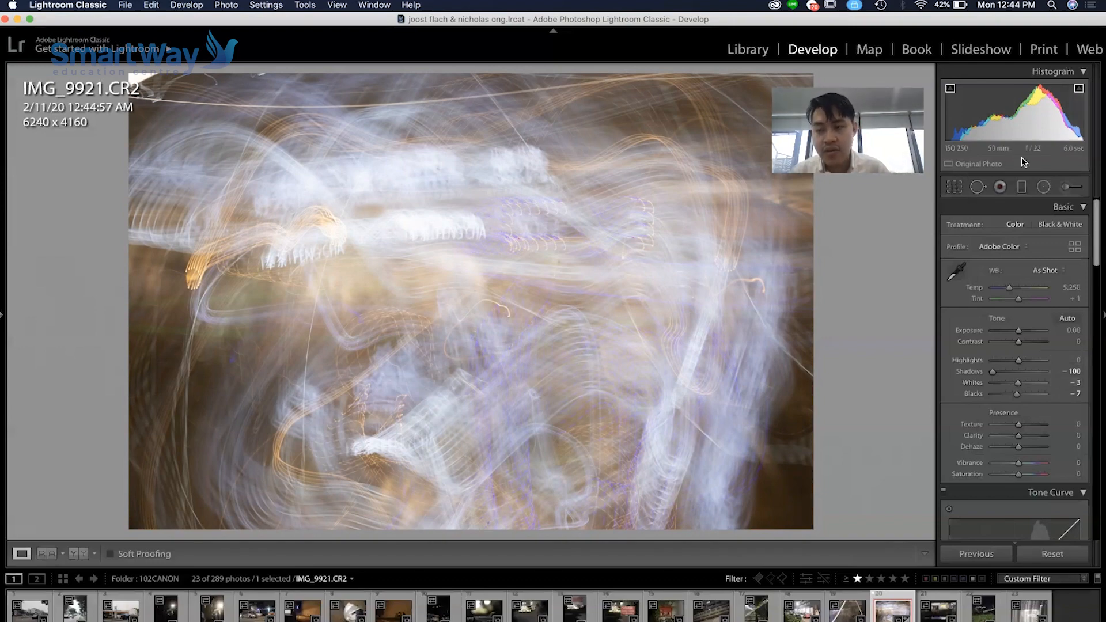
- Try a 1 x 1 crop aspect on IMG_9921.CR2, and return the crop to As Shot
click(954, 188)
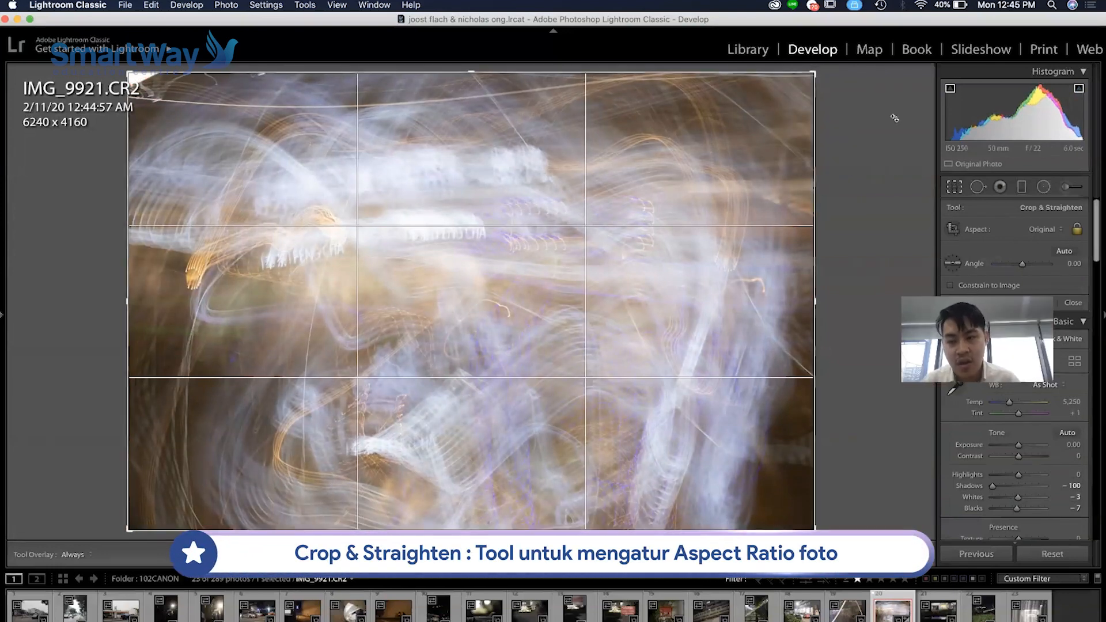
click(1059, 231)
click(1032, 254)
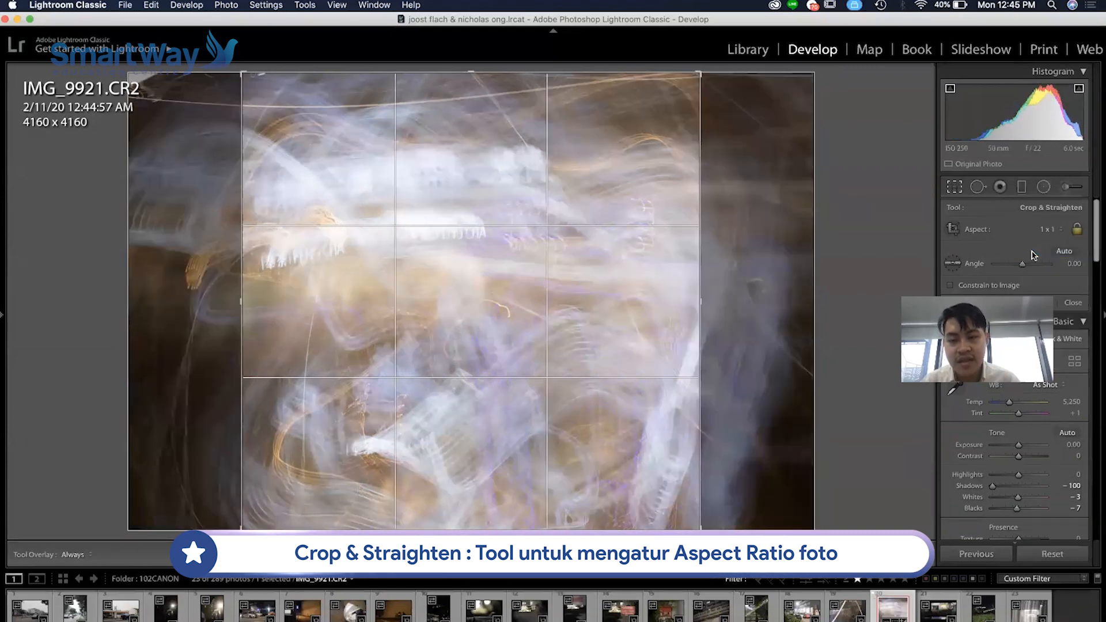
click(1058, 230)
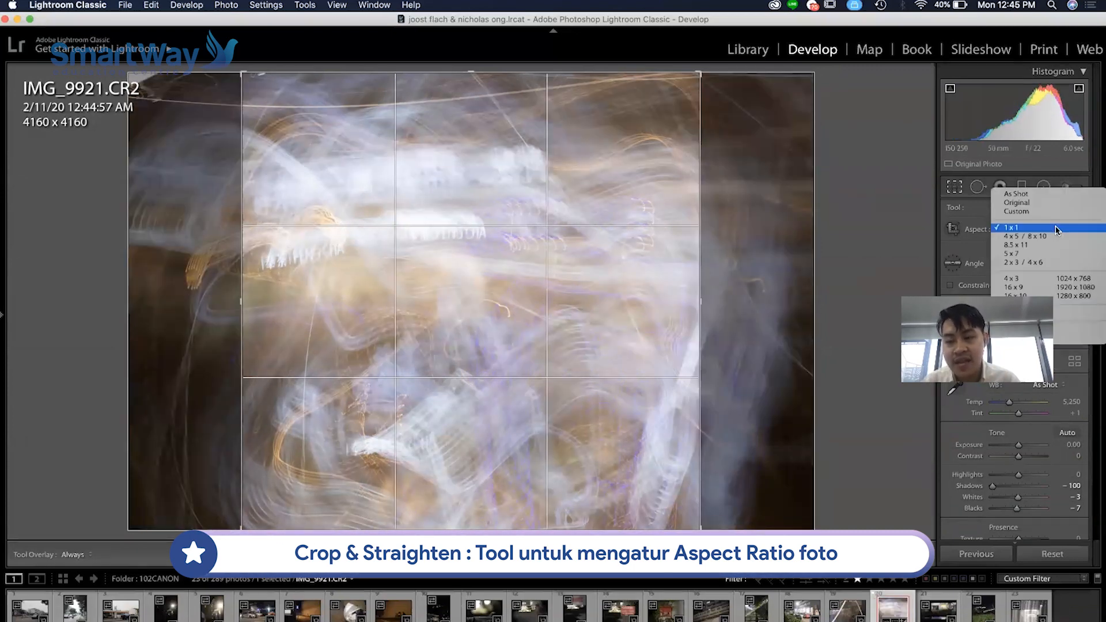
click(1039, 195)
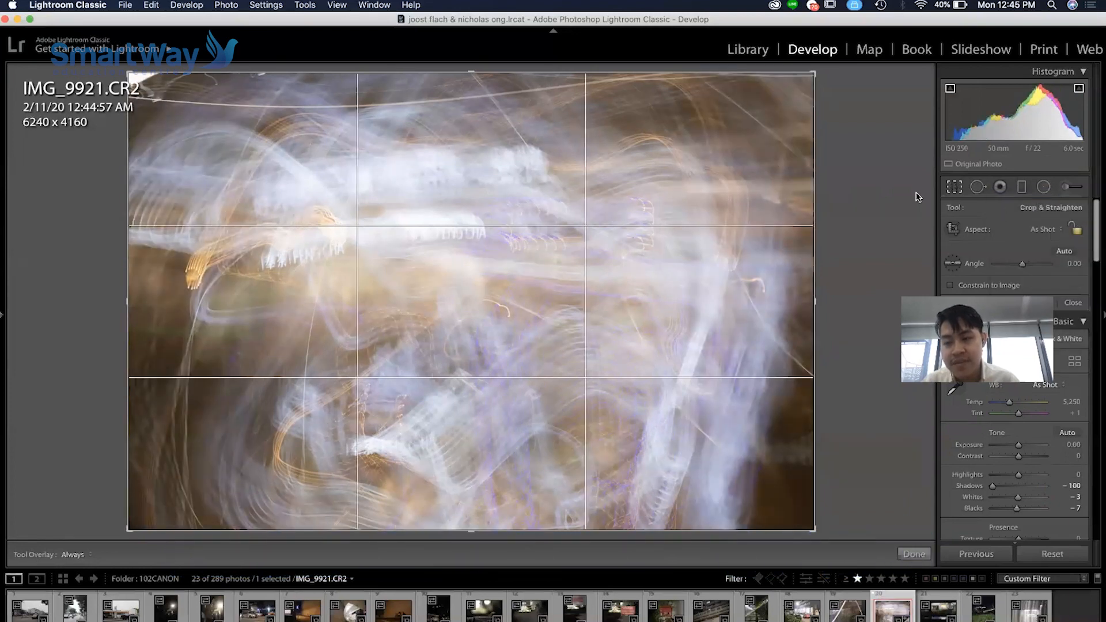
- Try resizing the crop from the photo's upper-left corner with the aspect ratio unlocked, and lock the original proportions again
click(1073, 228)
drag(139, 74, 946, 123)
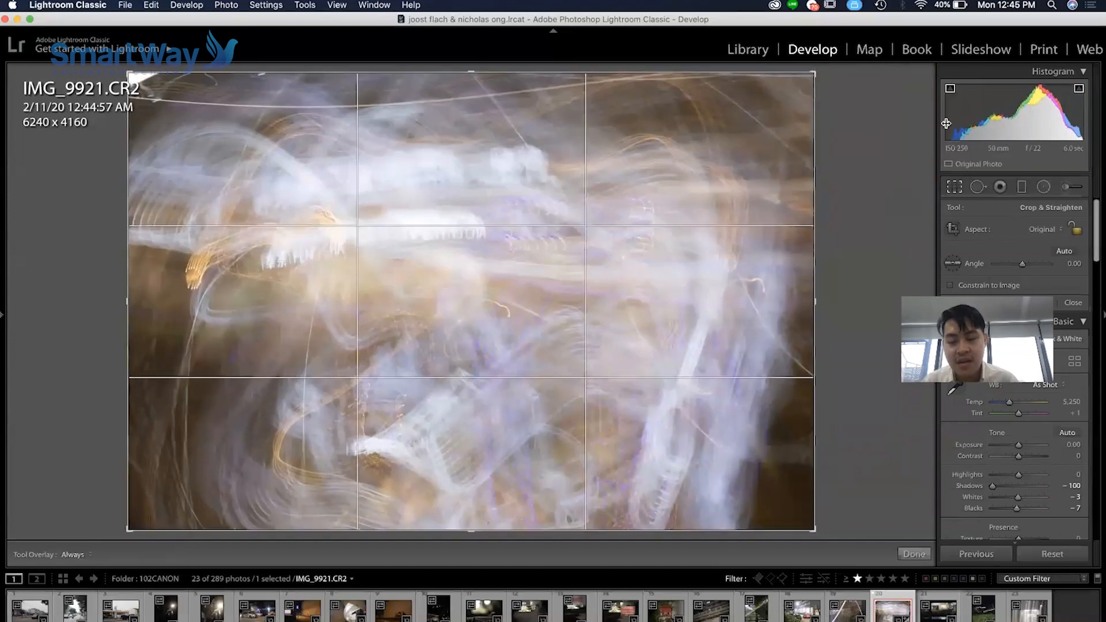
click(1075, 229)
- Try the Heal spot removal on an area near the photo's right edge, and undo it
click(978, 187)
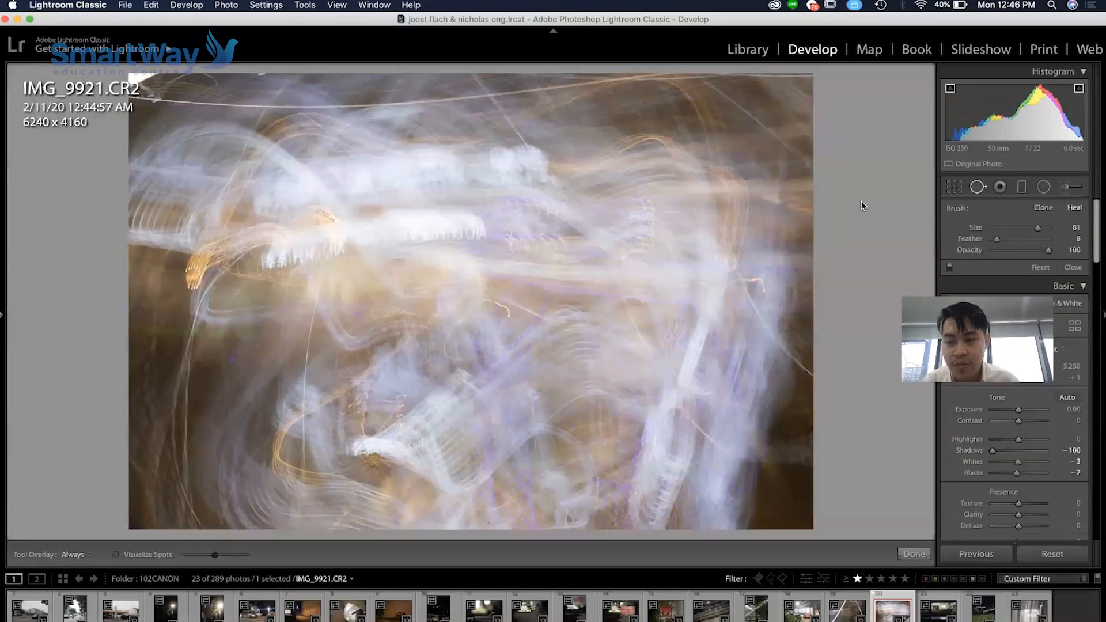
click(745, 228)
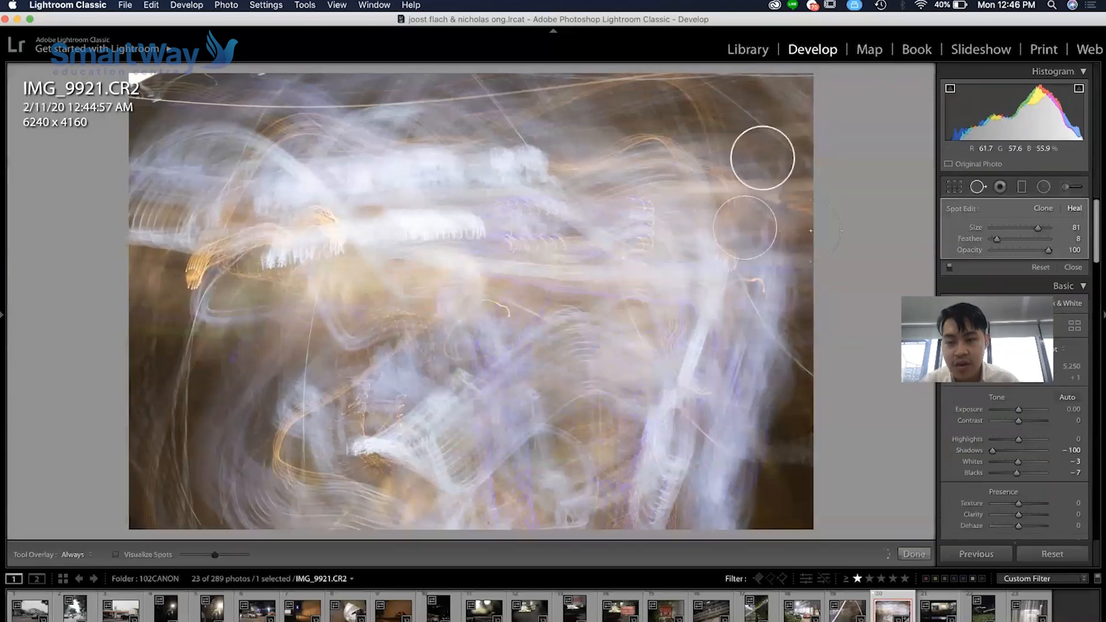
key(super+z)
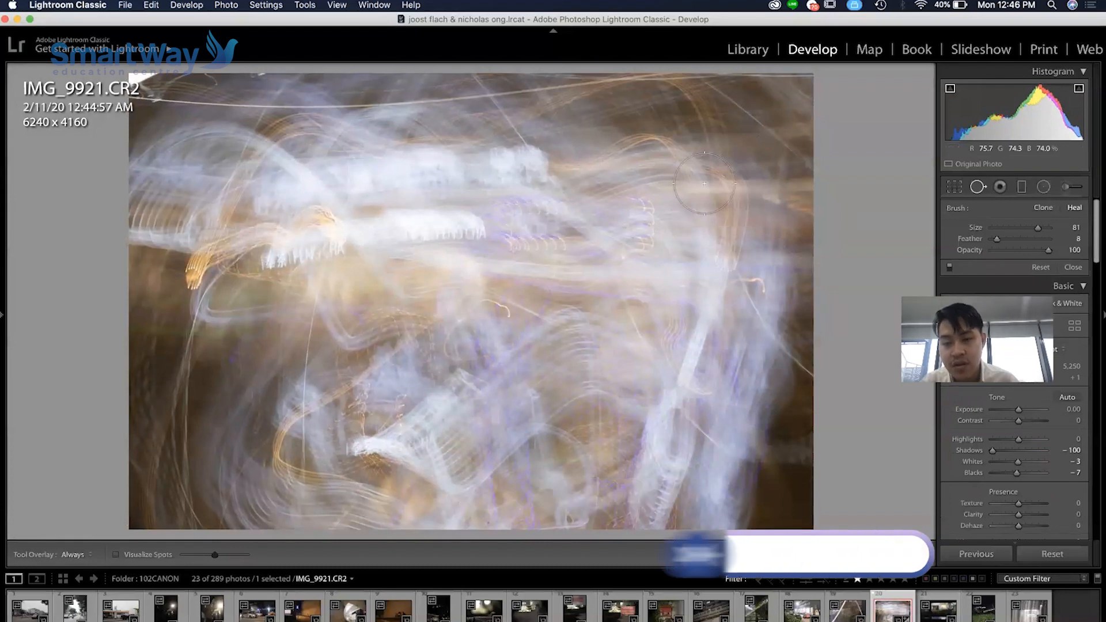
- Reduce the healing brush size to 79, heal a spot on the upper light streaks, move its source area, and undo the spot removal
scroll(697, 173, down, 1)
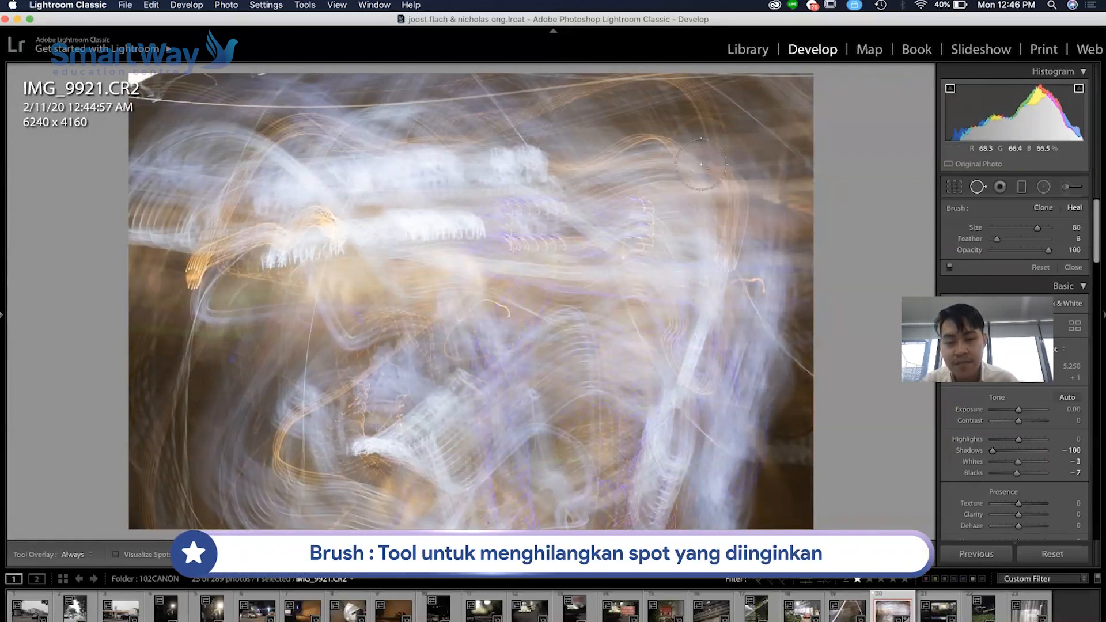
scroll(506, 177, down, 1)
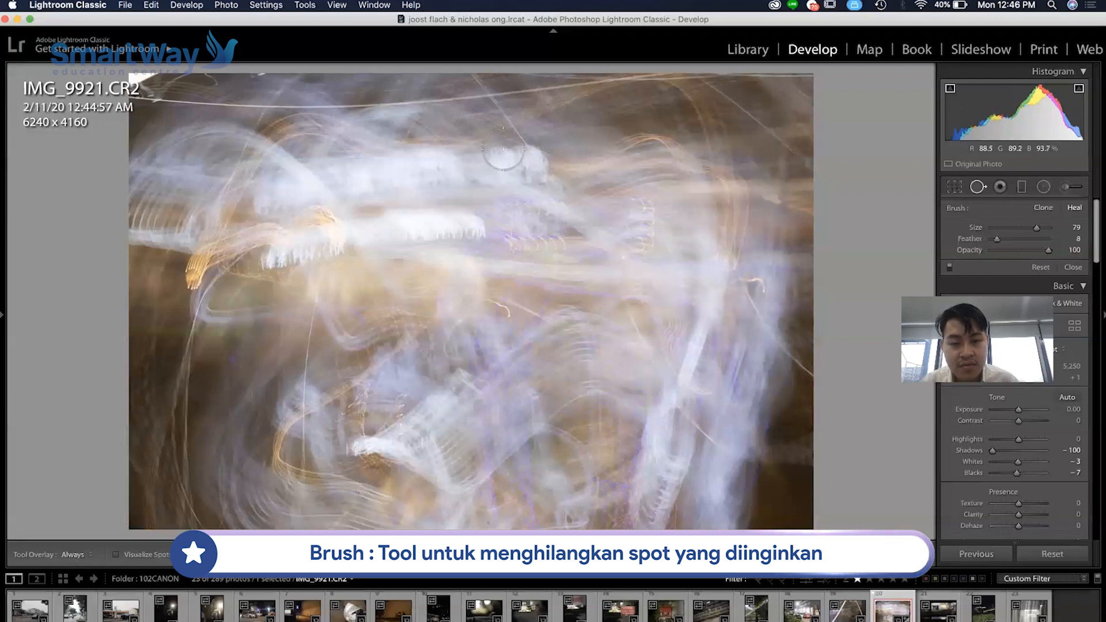
click(500, 156)
mouse_move(437, 147)
mouse_down()
mouse_move(544, 96)
mouse_move(528, 80)
mouse_move(435, 95)
mouse_move(448, 217)
mouse_move(557, 200)
mouse_move(568, 136)
mouse_move(526, 94)
mouse_up()
key(super+z)
key(super+z)
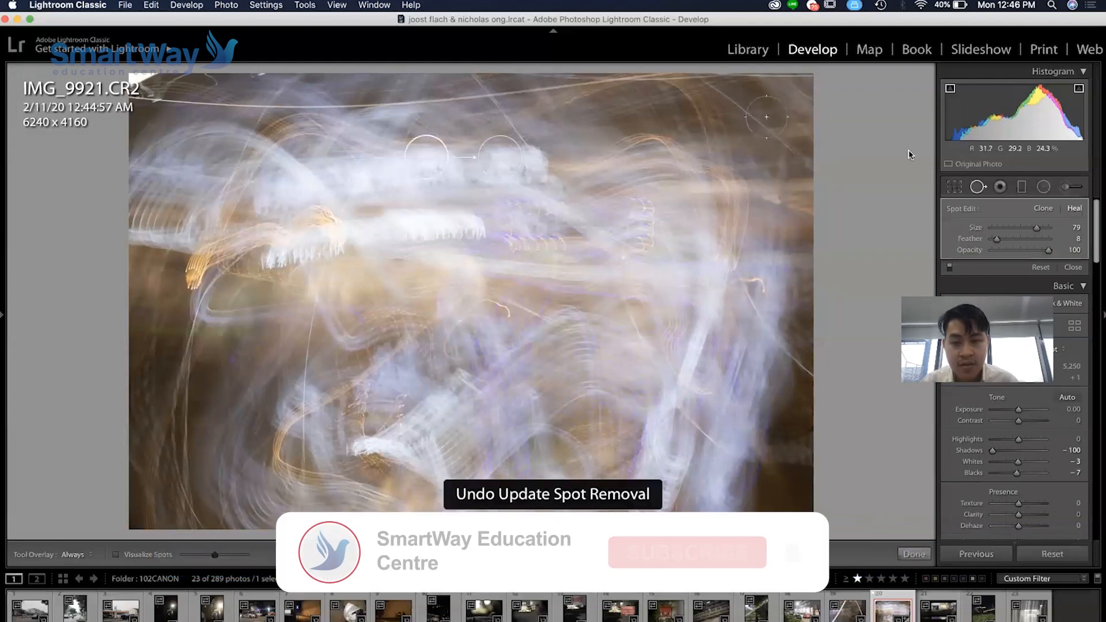
- Draw a graduated filter from the photo's top edge downwards, and set its Exposure to −2.12 and Highlights to 100
click(1023, 186)
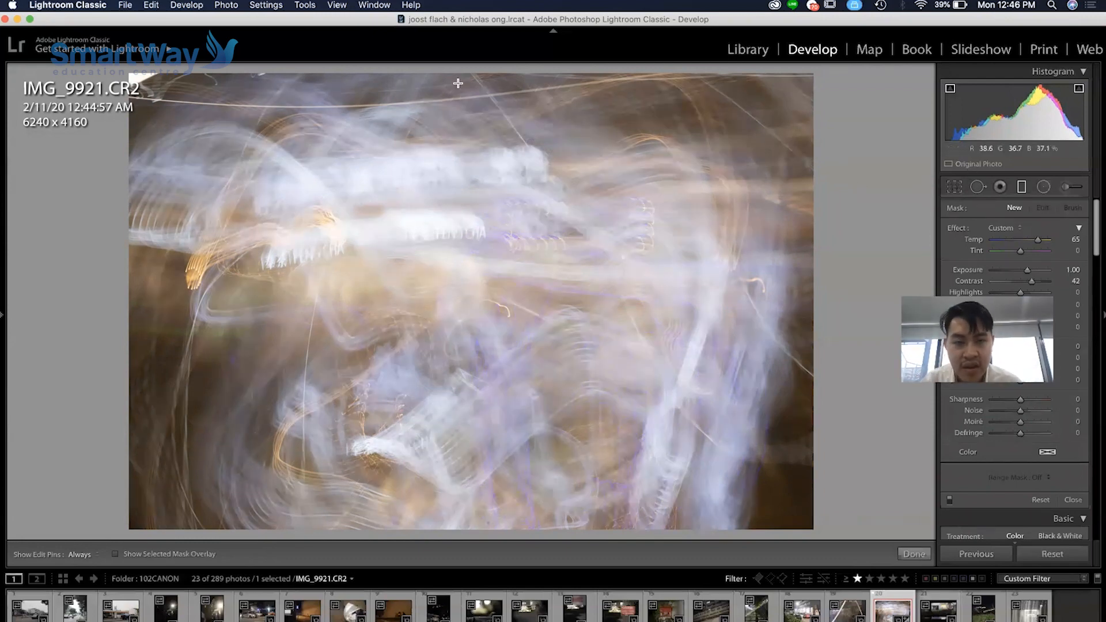
drag(459, 83, 456, 373)
drag(455, 447, 457, 477)
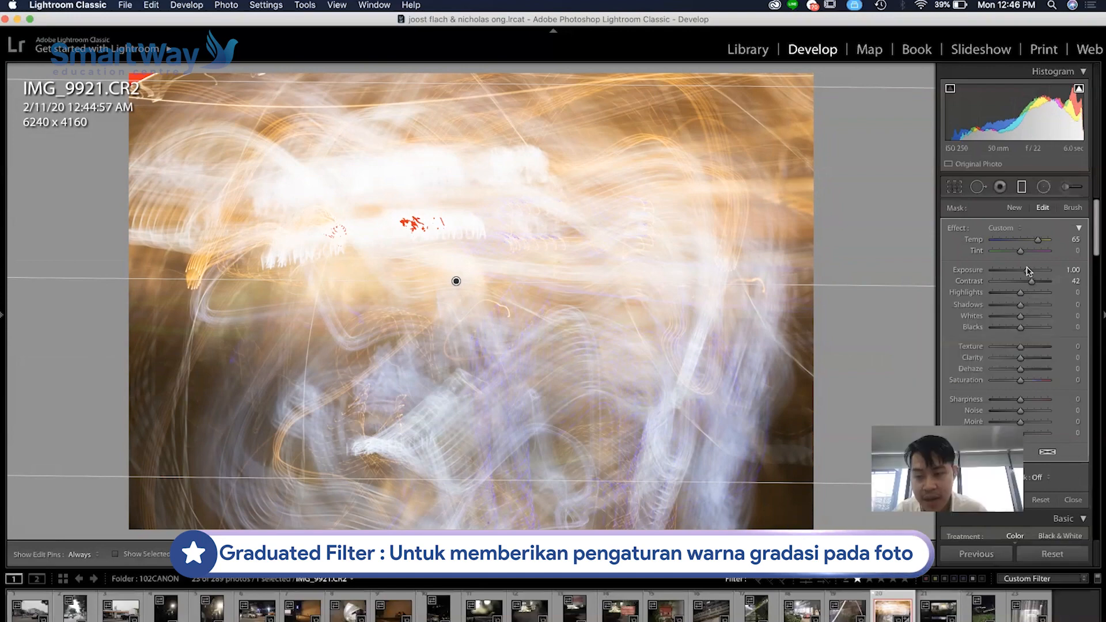
drag(1029, 272, 1006, 272)
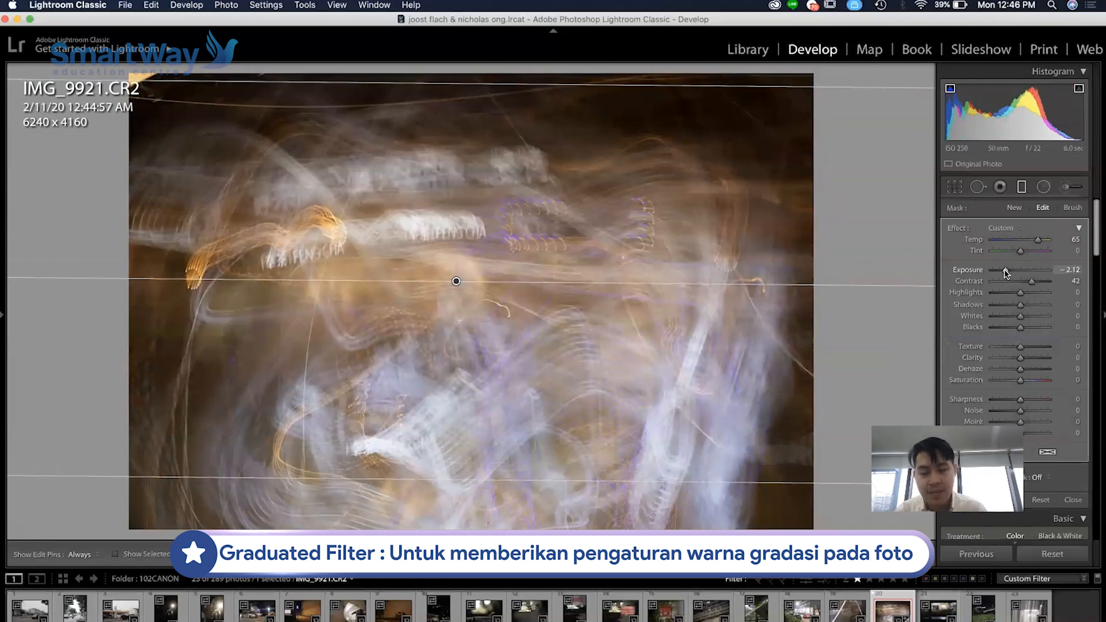
drag(1040, 298, 1050, 298)
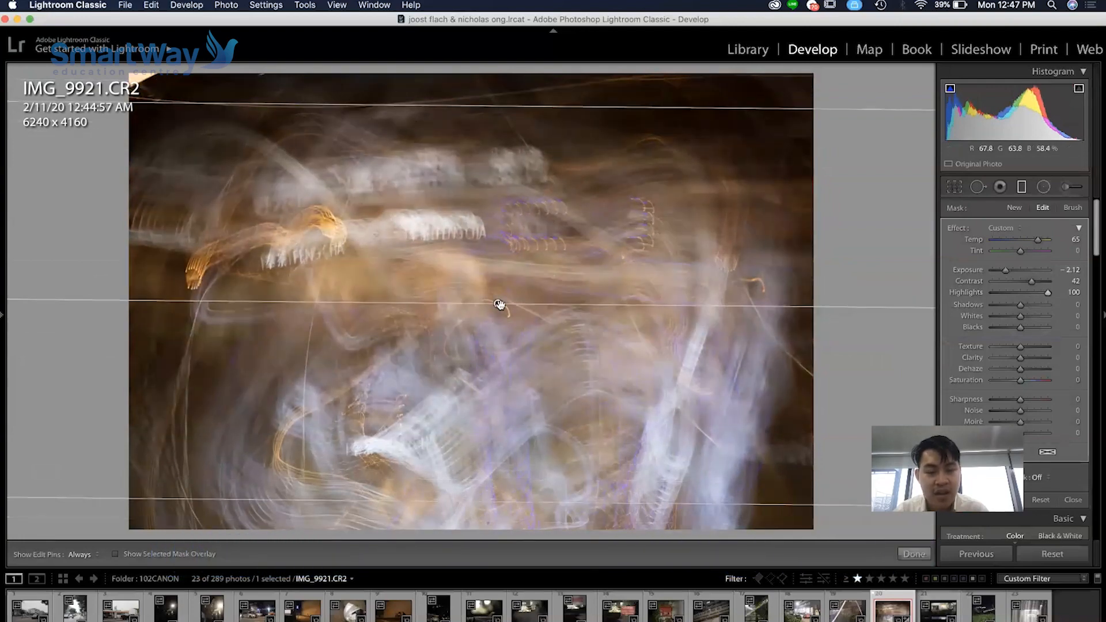
- Undo the first graduated filter, and try a diagonal one from the photo's lower right to its upper left before deleting it
key(super+z)
key(super+z)
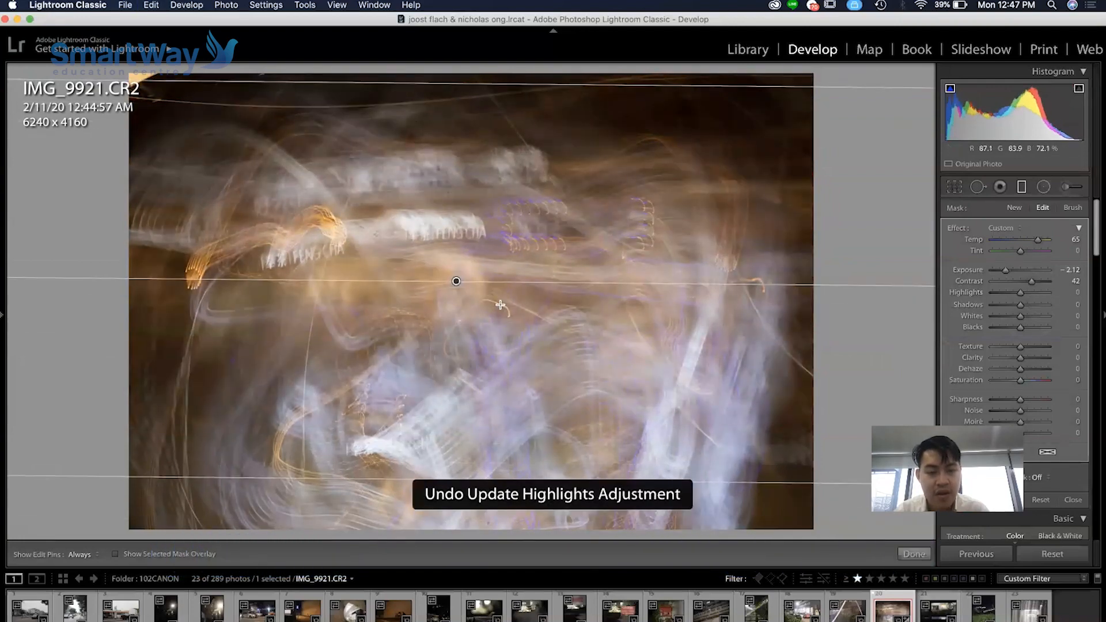
key(super+z)
key(super+z)
drag(772, 472, 220, 149)
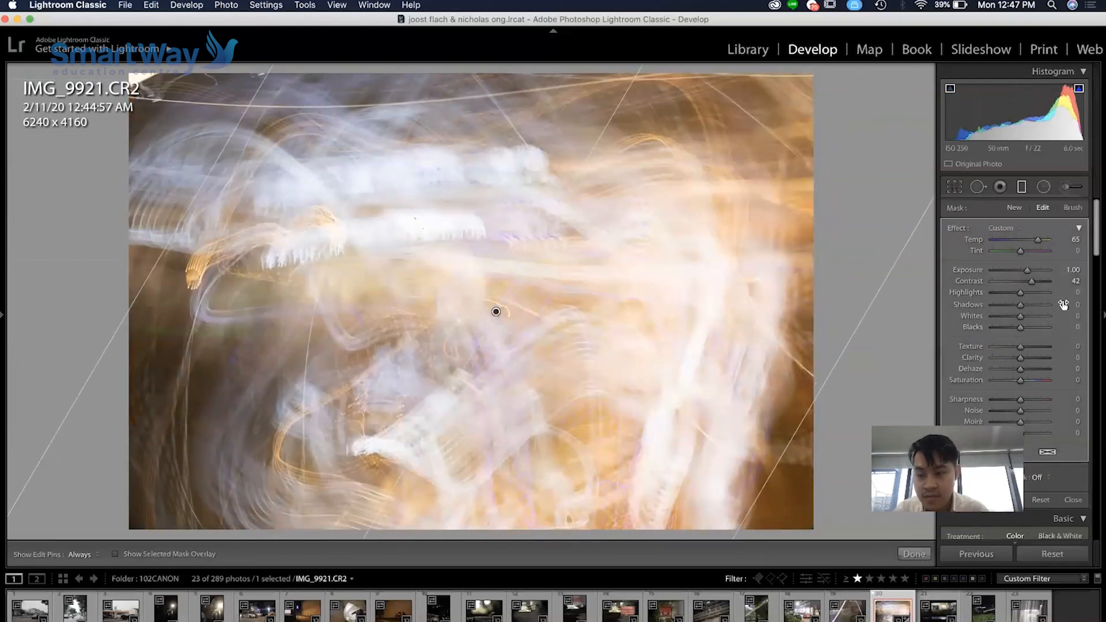
key(Delete)
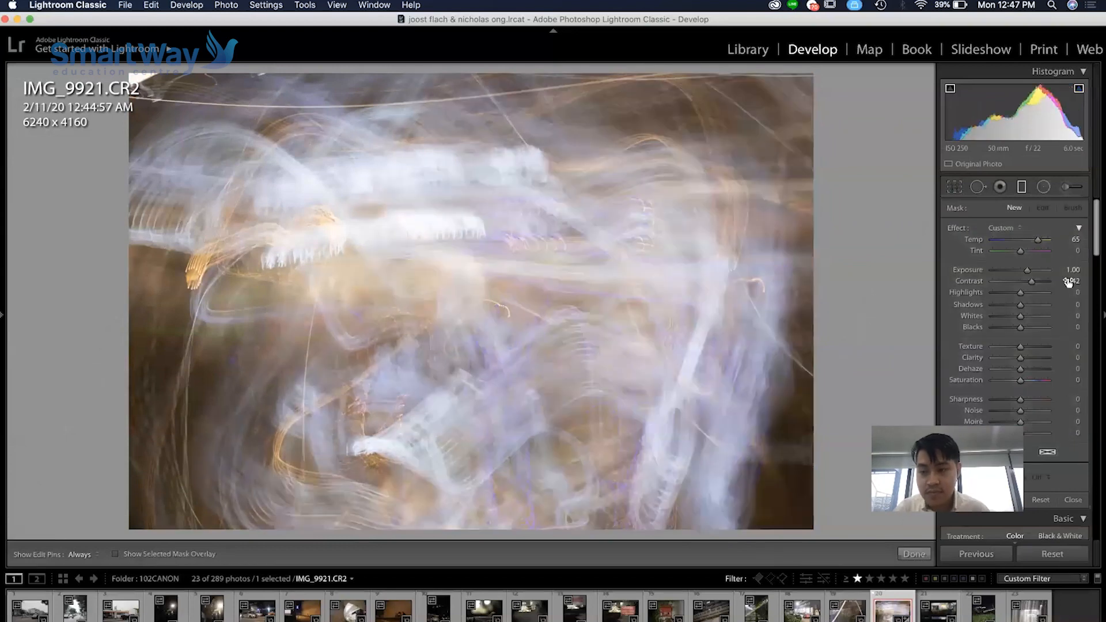
- Paint an adjustment brush area over the photo's upper-right part, and lower its temperature and exposure
click(1067, 189)
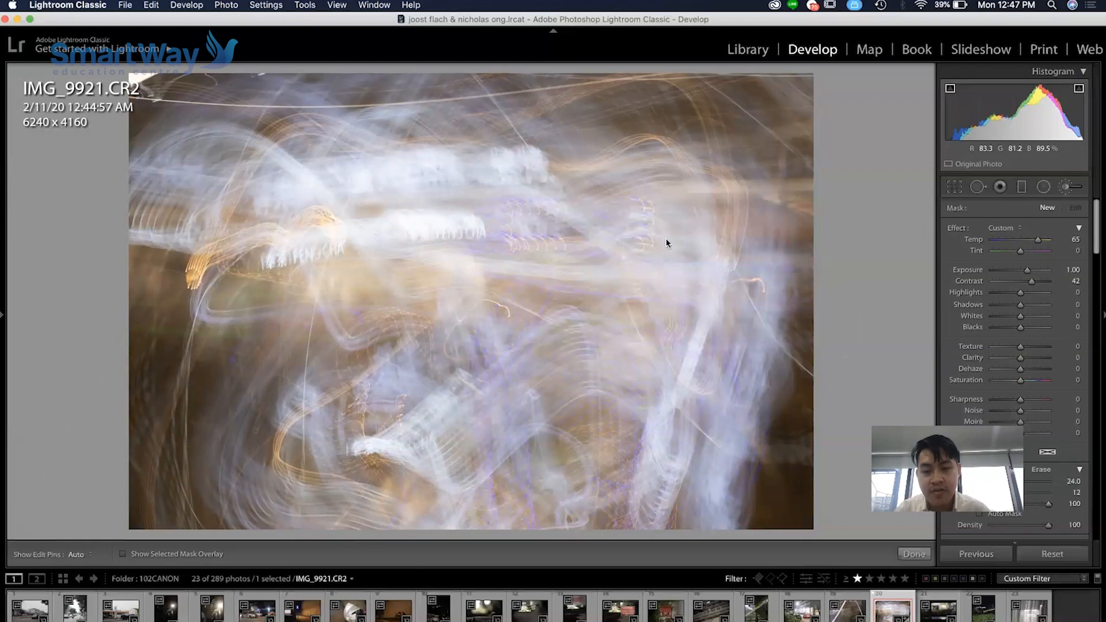
mouse_move(643, 234)
mouse_down()
mouse_move(568, 259)
mouse_move(656, 214)
mouse_move(704, 219)
mouse_move(579, 239)
mouse_move(668, 199)
mouse_move(682, 287)
mouse_move(670, 202)
mouse_up()
drag(605, 284, 606, 282)
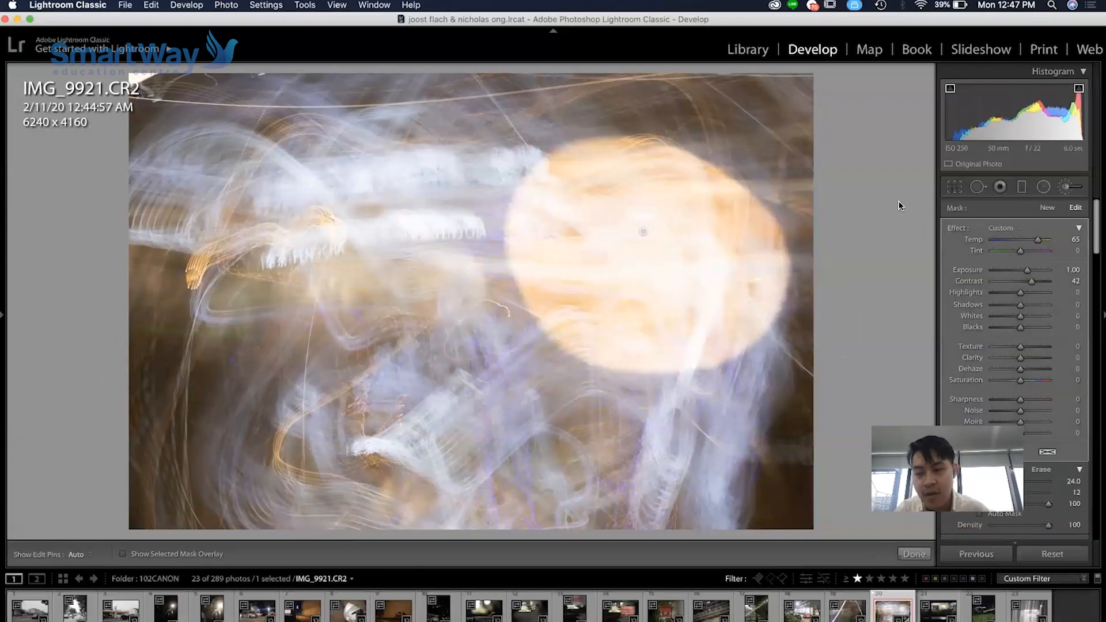
click(1021, 240)
mouse_move(1029, 274)
mouse_down()
mouse_move(1008, 273)
mouse_move(1031, 272)
mouse_move(1018, 274)
mouse_up()
- Undo the adjustment brush changes and painted strokes, and close the brush
key(super+z)
key(super+z)
key(super+z)
key(super+z)
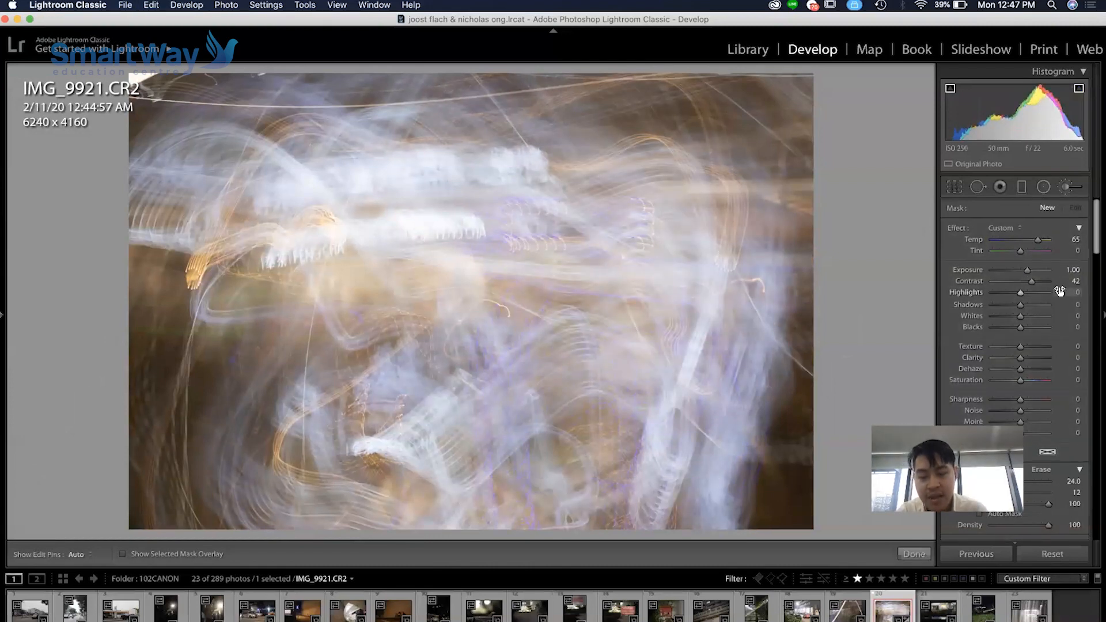
click(1067, 187)
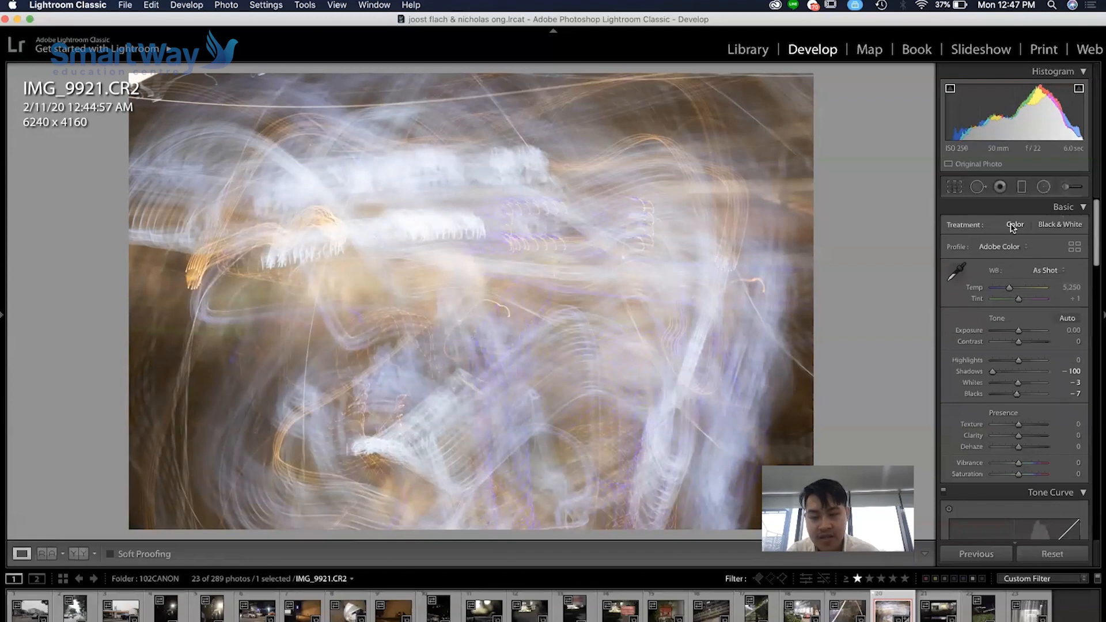
- Compare the Color and Black & White treatments, and set the black-and-white version's Exposure to −0.95 and Contrast to +35
click(1060, 225)
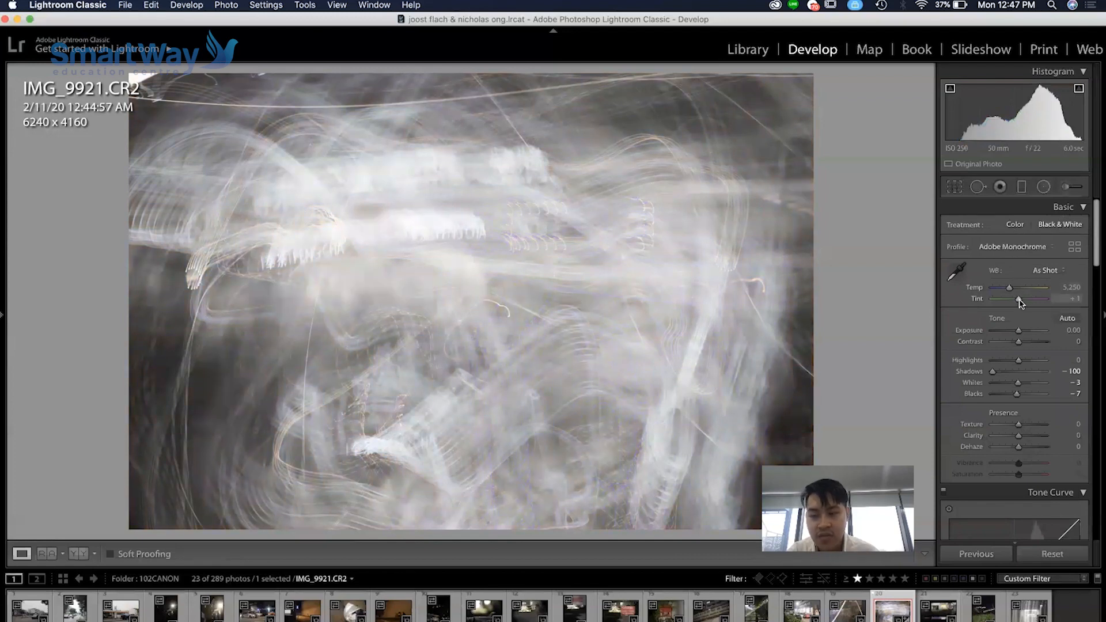
click(1017, 225)
drag(1019, 331, 1020, 331)
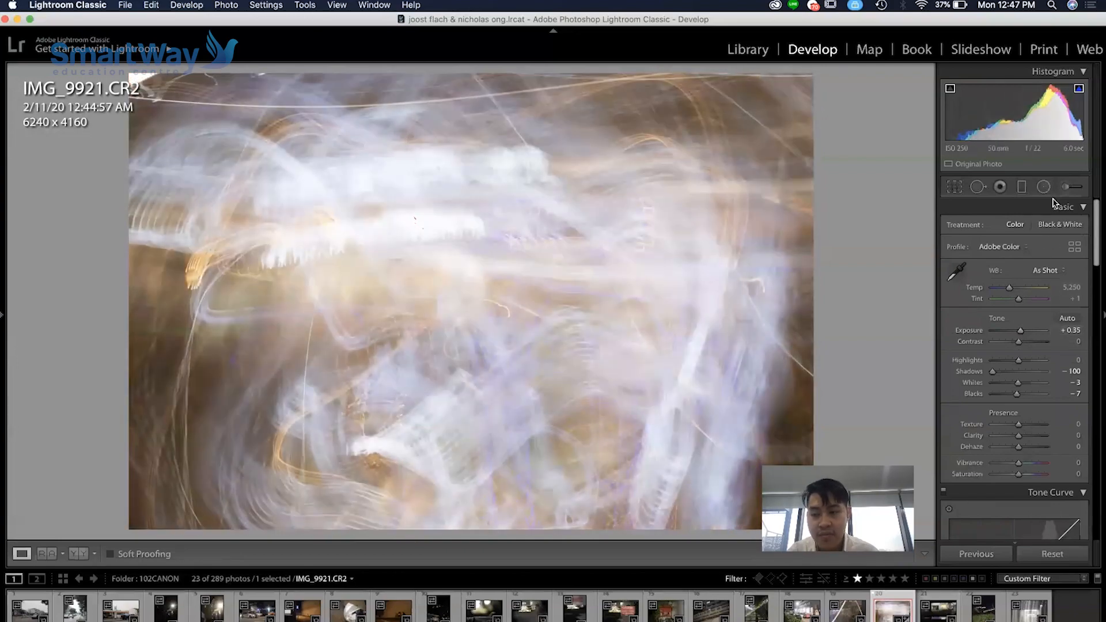
click(1059, 226)
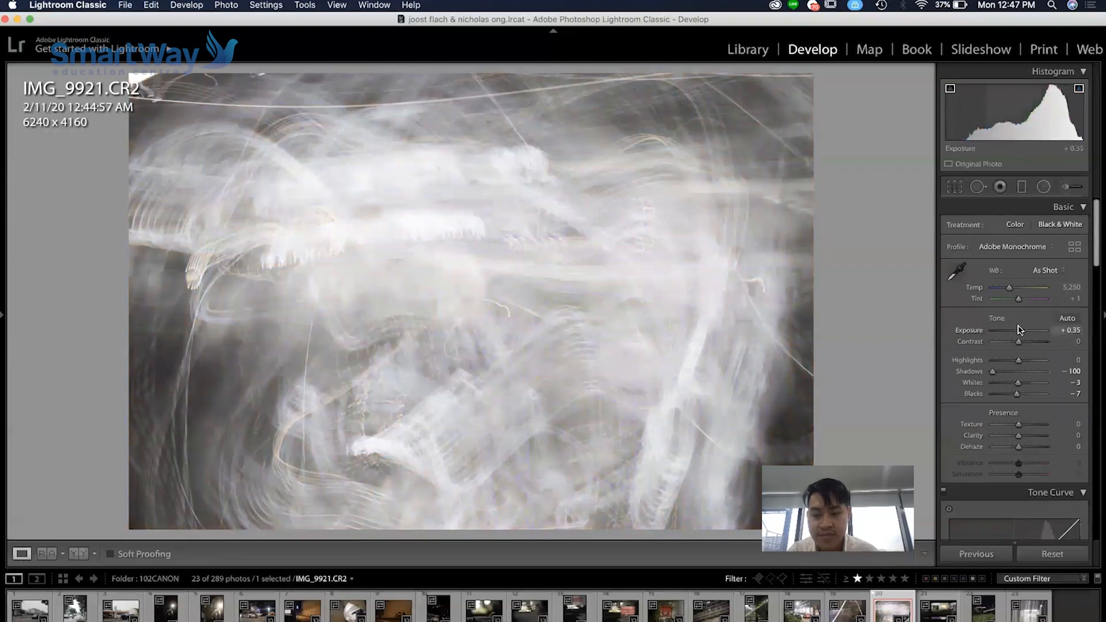
drag(1015, 330, 1027, 345)
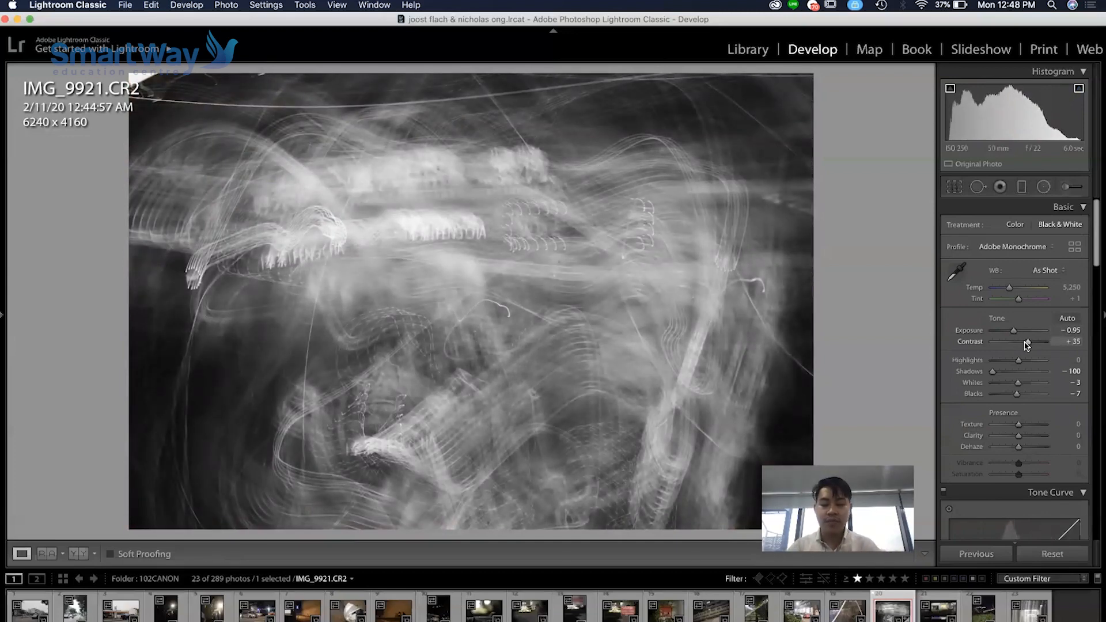
- Return the treatment to Color, and set the white balance Temp to 9,216 and the Tint to +11 after trying +82
click(1020, 288)
click(1014, 225)
drag(1019, 291, 1027, 291)
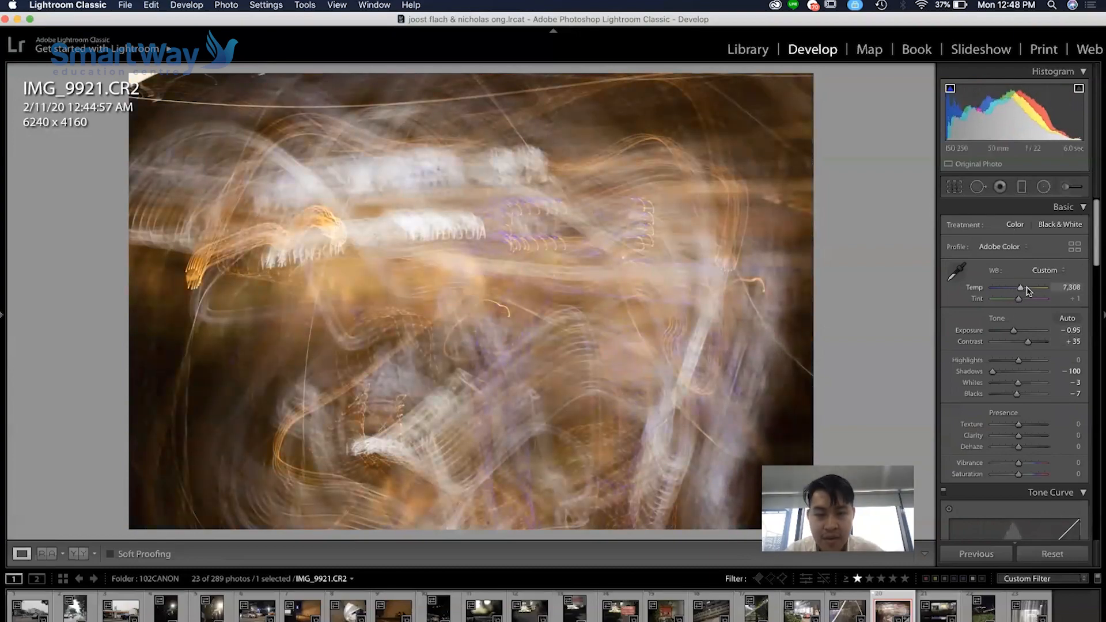
mouse_move(1027, 291)
mouse_down()
mouse_move(1004, 291)
mouse_move(1035, 299)
mouse_up()
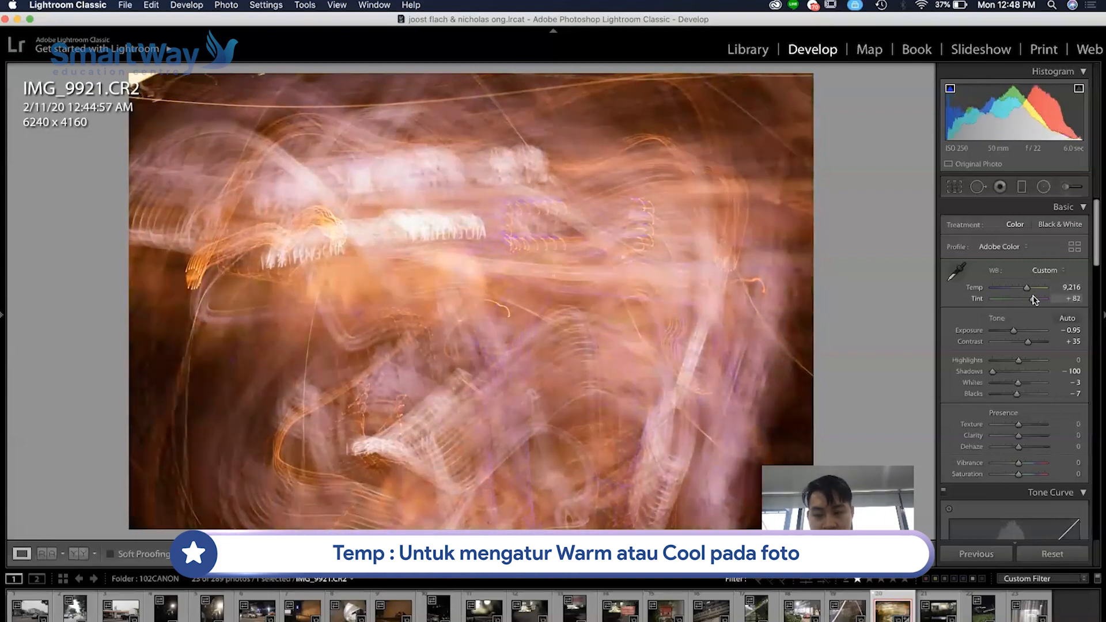
drag(1035, 300, 1022, 299)
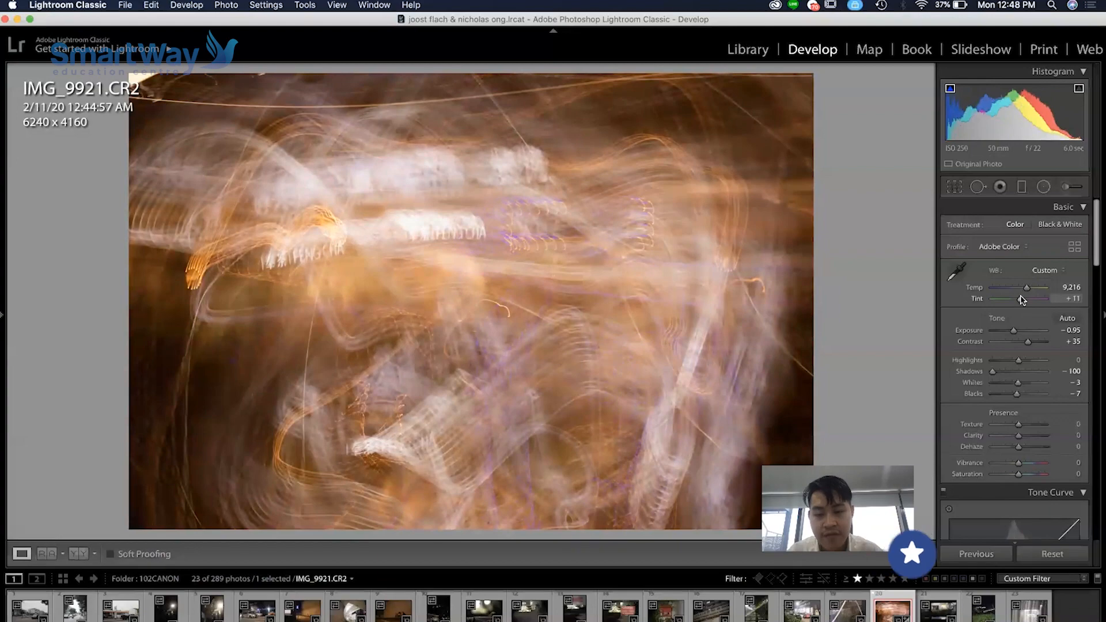
- Set Exposure to −0.60, Contrast to +2, Highlights to +39, Shadows to −22, Whites to +10 and Blacks to −28
drag(1014, 332, 1000, 345)
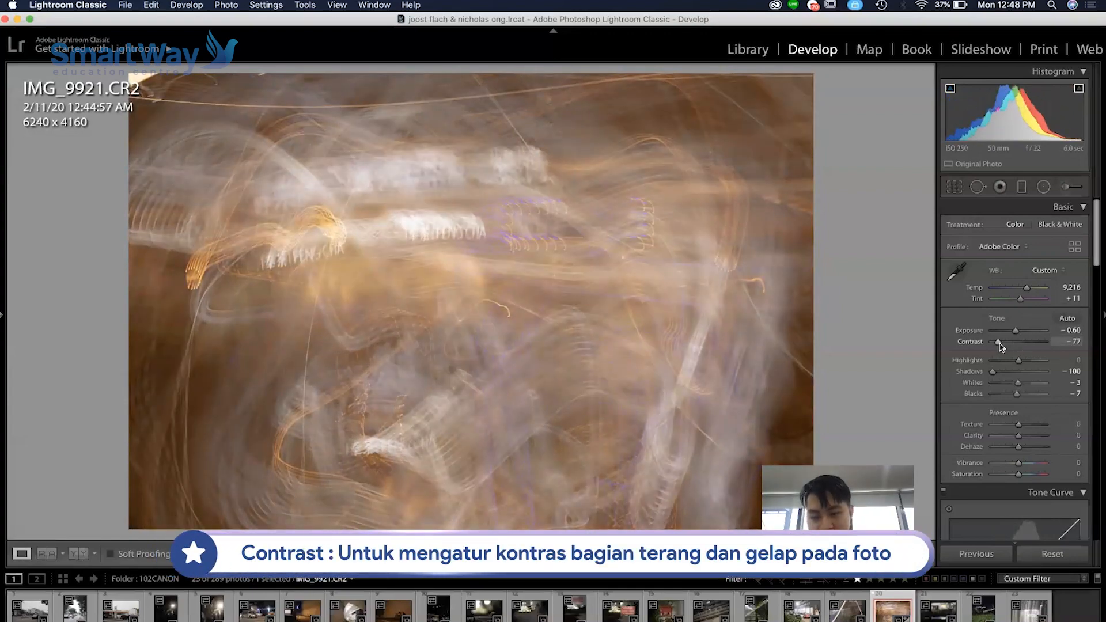
drag(1000, 345, 1019, 344)
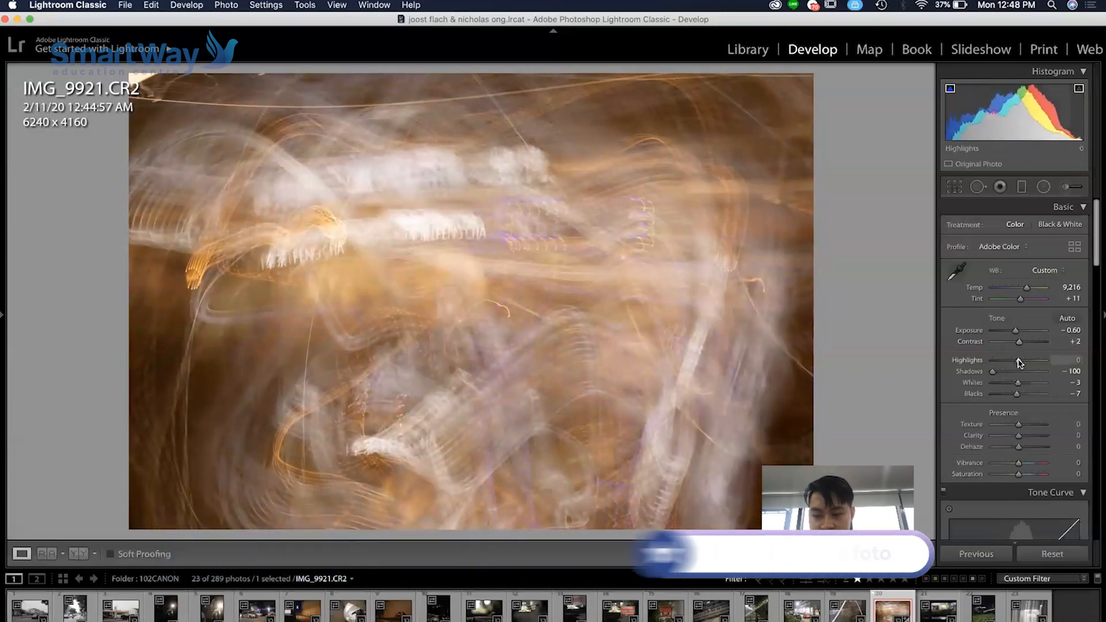
mouse_move(1014, 358)
mouse_down()
mouse_move(1025, 361)
mouse_move(1012, 374)
mouse_up()
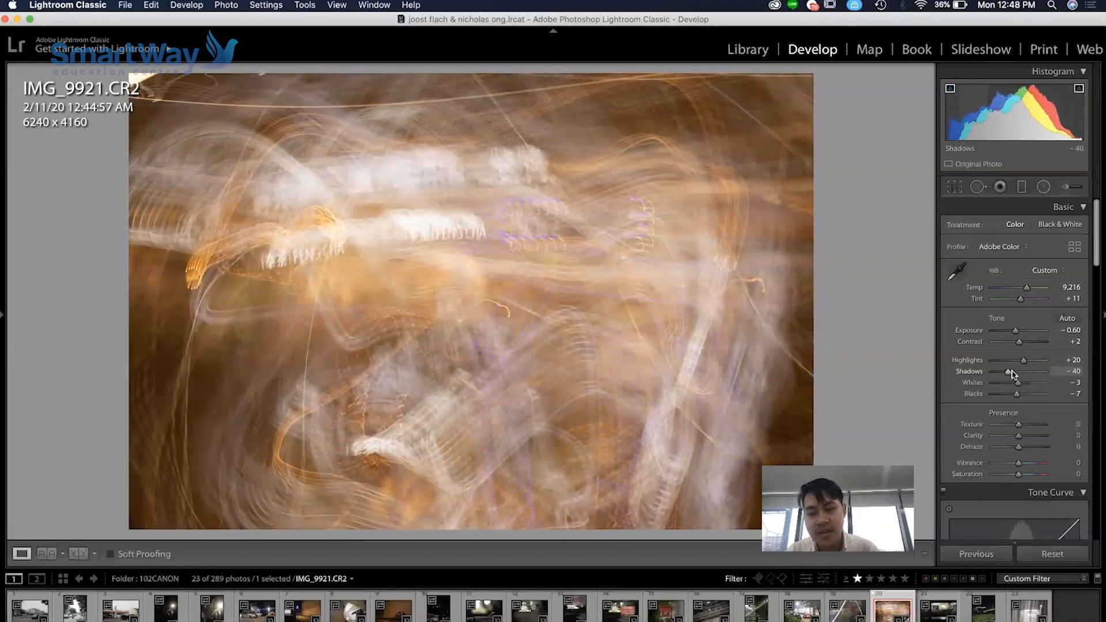
drag(1024, 362, 1014, 398)
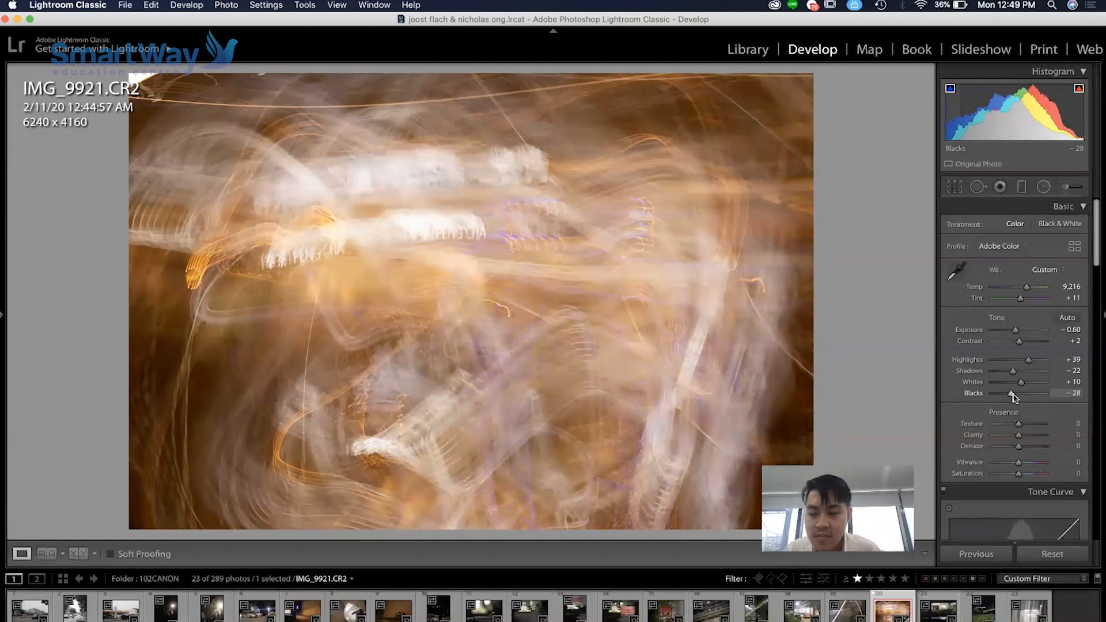
- Raise the photo's Clarity to +100
scroll(1014, 398, down, 5)
scroll(1015, 398, down, 4)
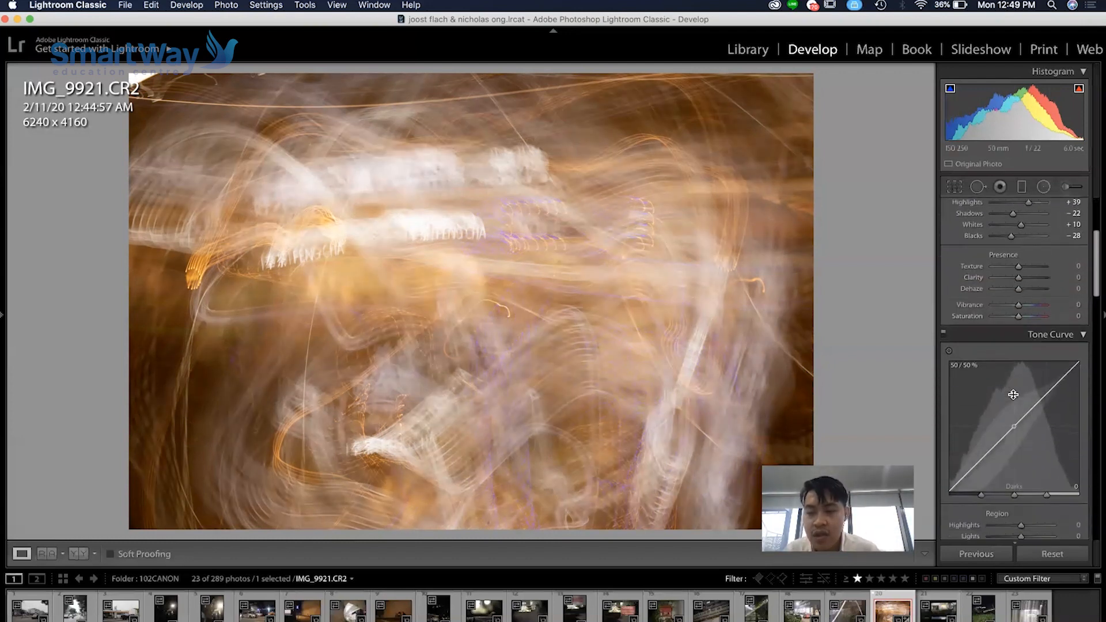
drag(1021, 269, 1052, 273)
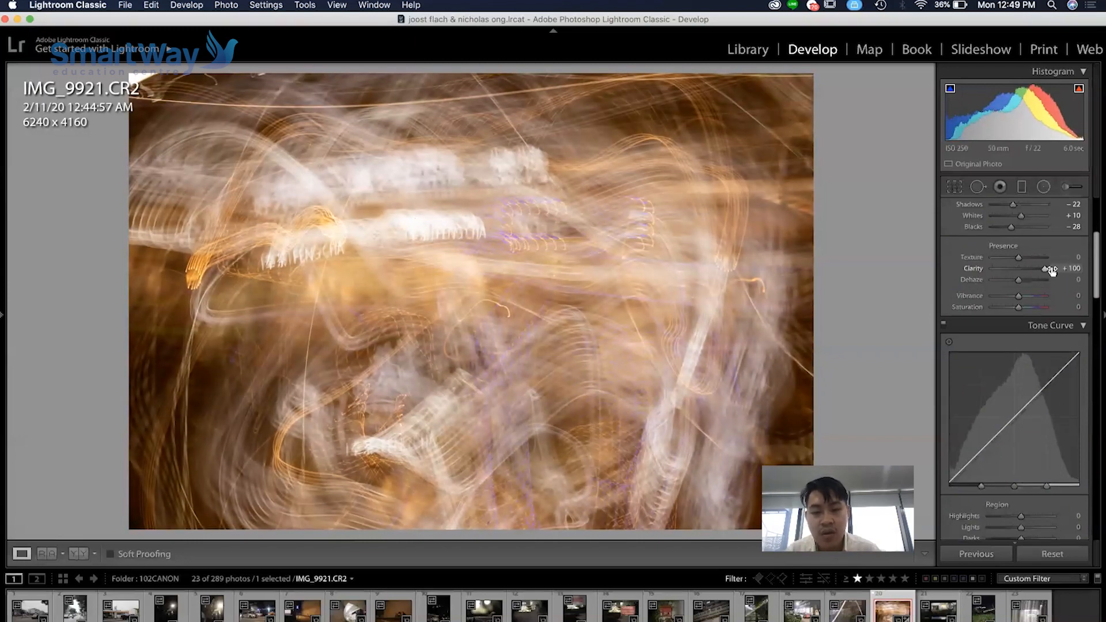
- Set the photo's Clarity to +81, Vibrance to −56 and Saturation to +51
mouse_move(1046, 271)
mouse_down()
mouse_move(1023, 271)
mouse_move(1050, 271)
mouse_up()
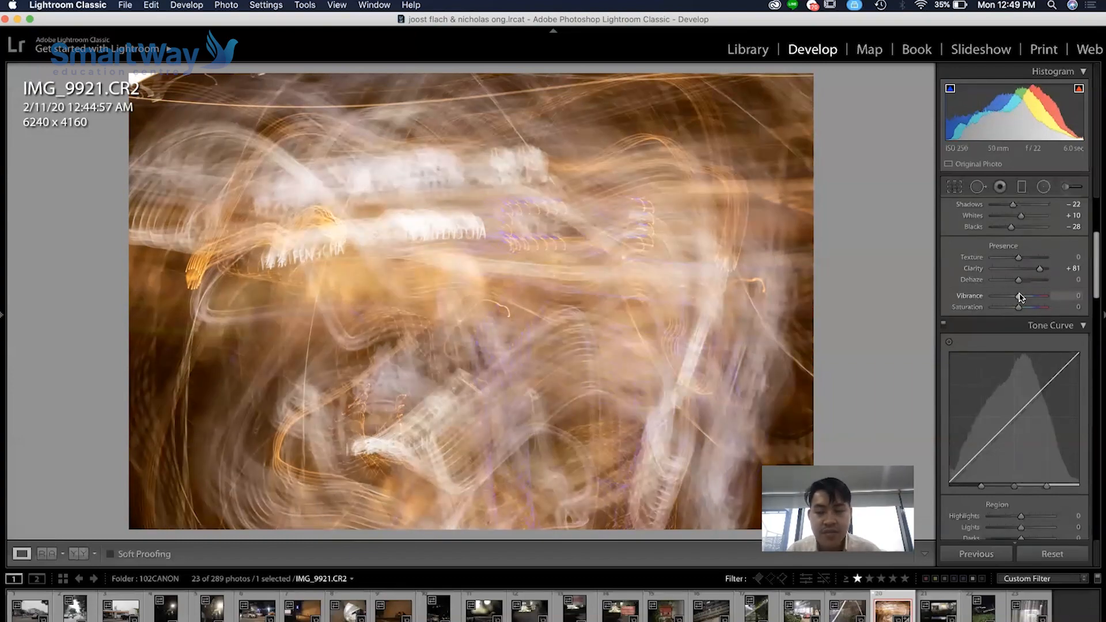
mouse_move(1020, 297)
mouse_down()
mouse_move(1002, 297)
mouse_move(1027, 297)
mouse_up()
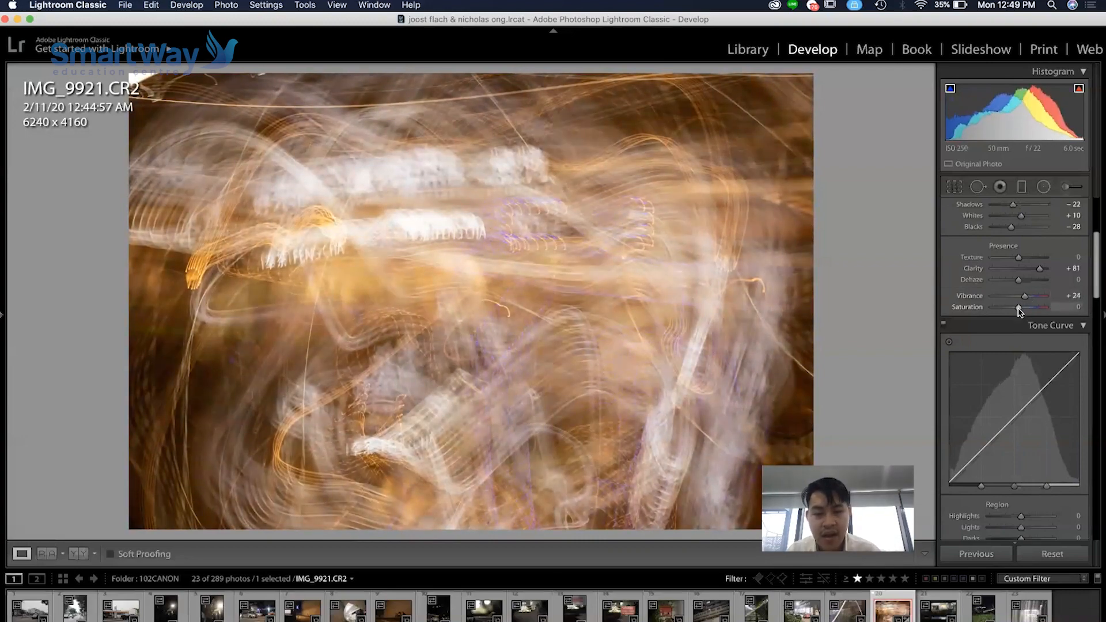
drag(1020, 308, 1033, 310)
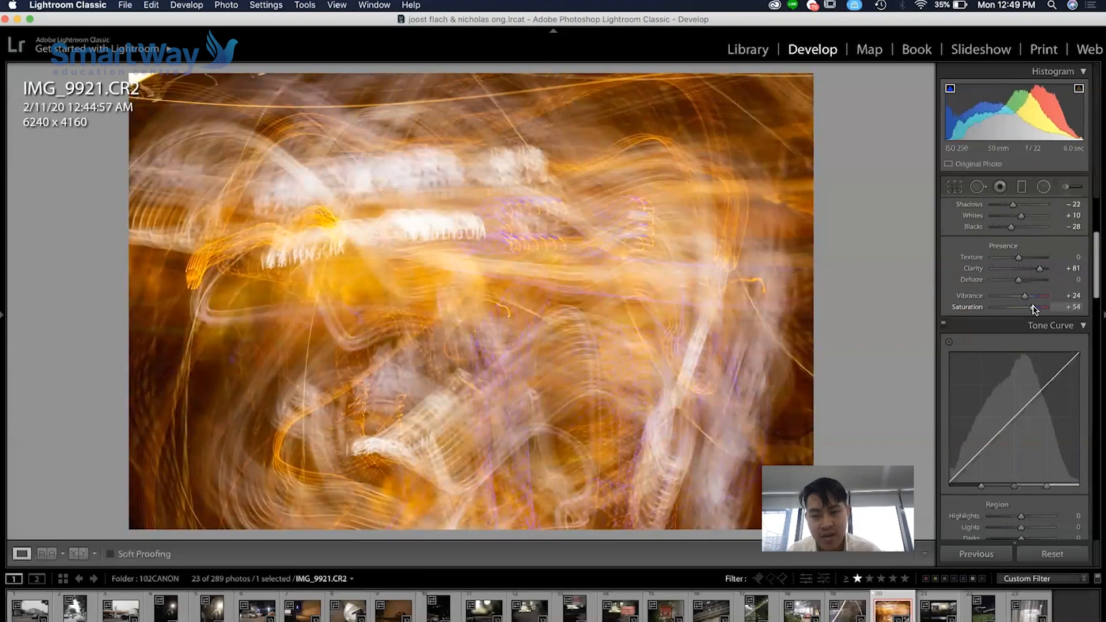
drag(1034, 310, 1007, 297)
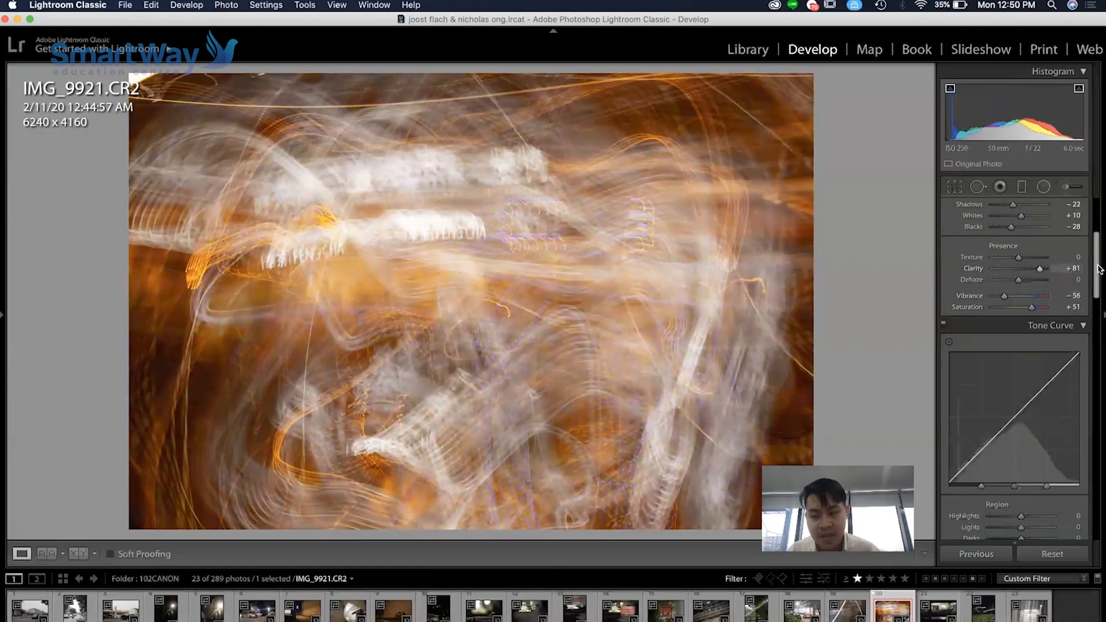
- Set the Highlights region of the Tone Curve to +7
scroll(1097, 281, down, 1)
scroll(1097, 281, down, 10)
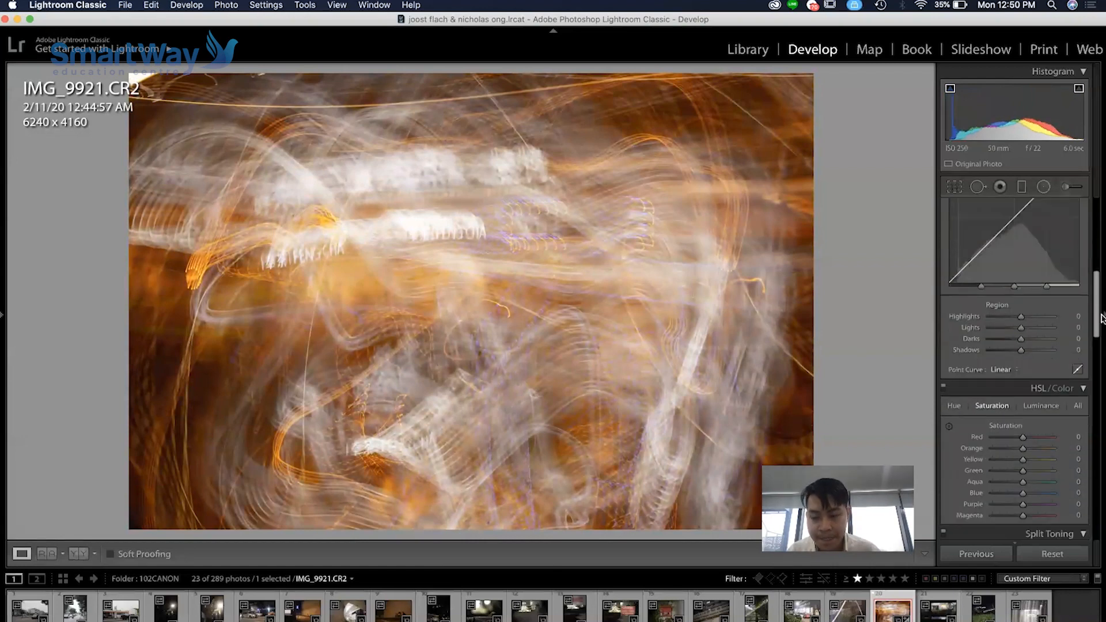
scroll(1097, 299, up, 5)
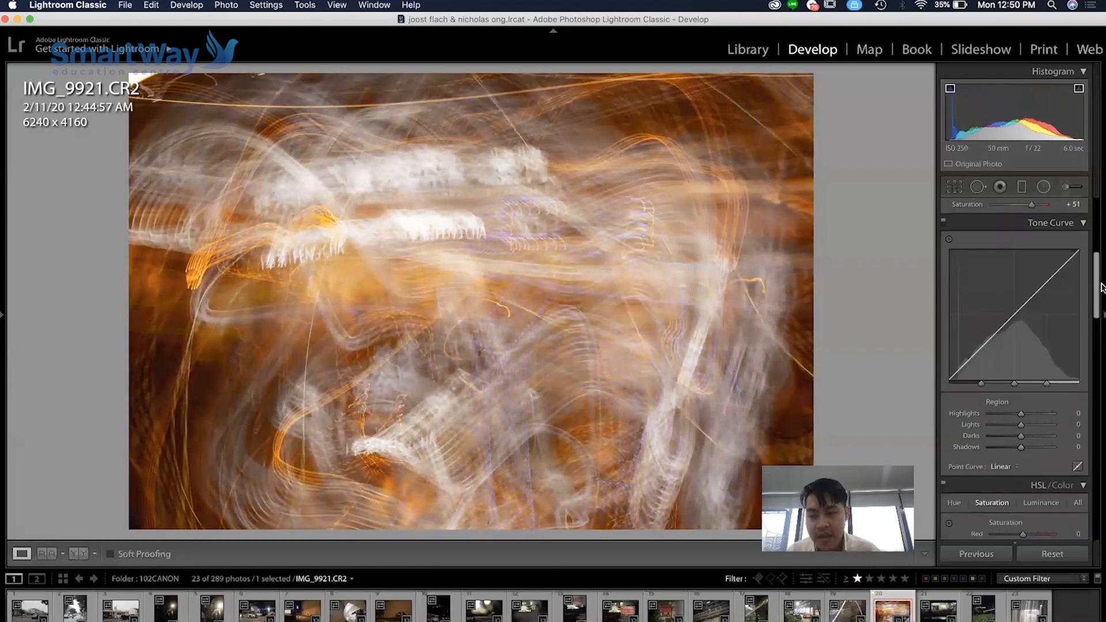
drag(1022, 414, 1024, 416)
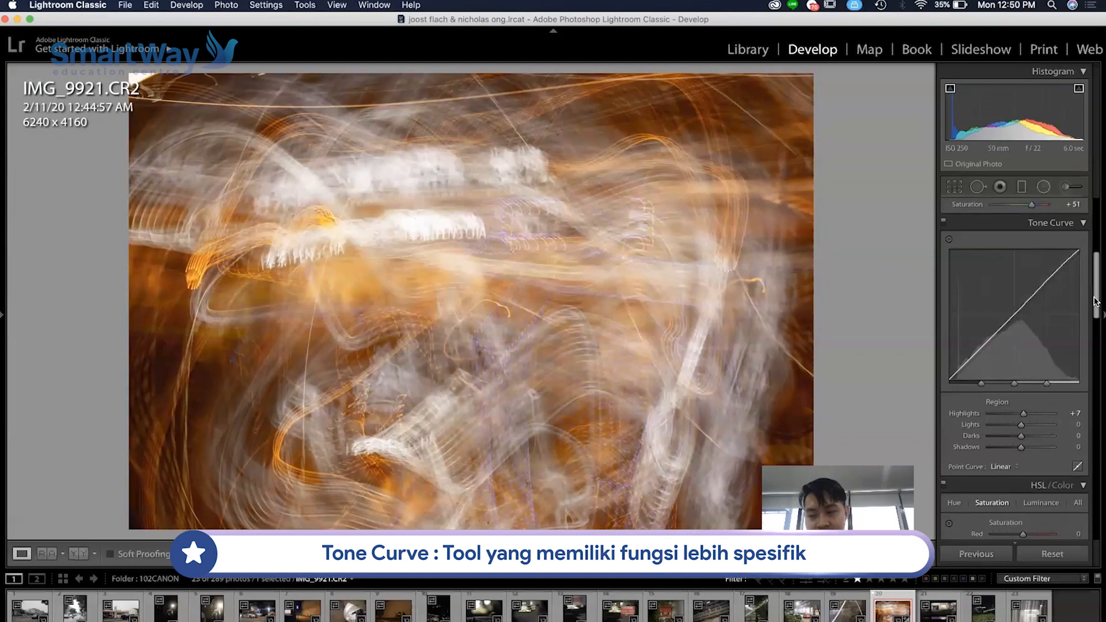
- Lower the Red saturation to −51 in the HSL adjustments
drag(1095, 303, 1095, 269)
key(ctrl+Left)
key(ctrl+Right)
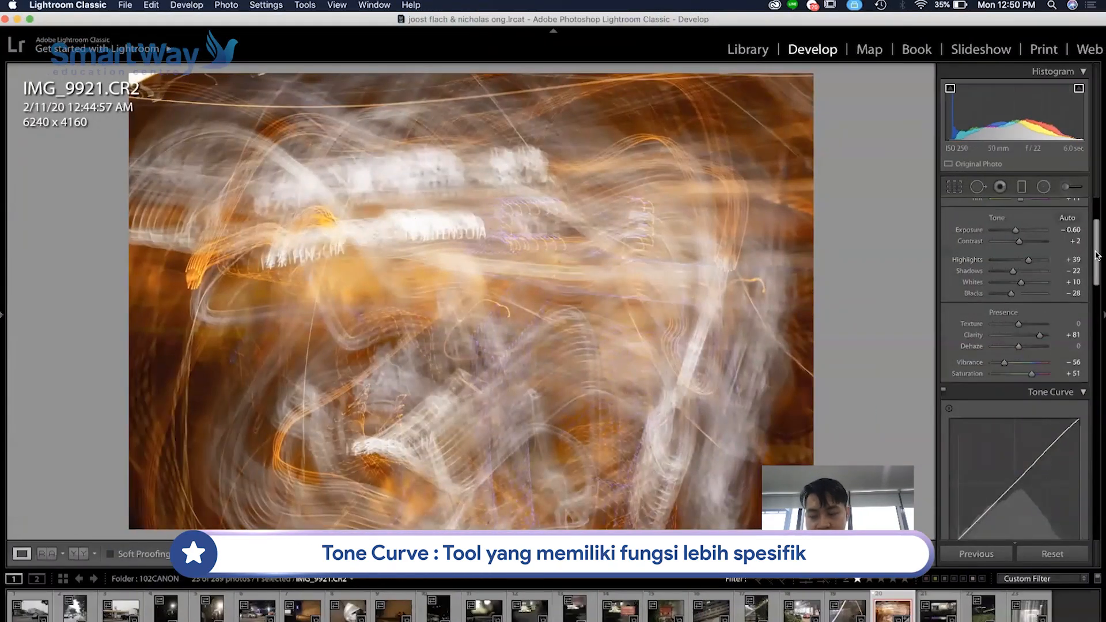
drag(1097, 259, 1098, 328)
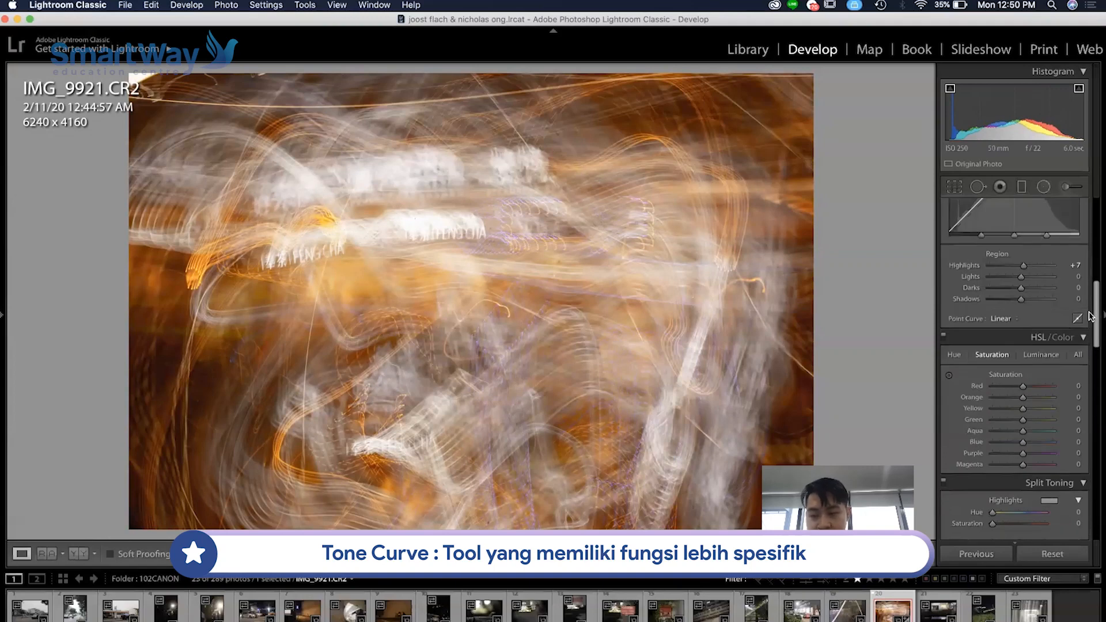
drag(1093, 327, 1095, 348)
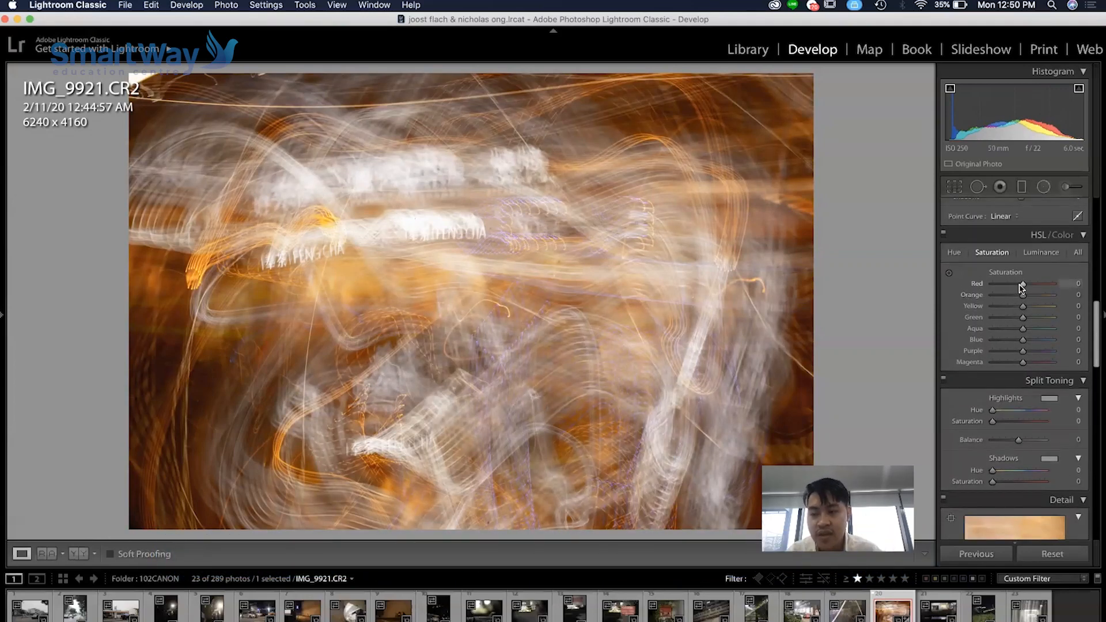
mouse_move(1024, 288)
mouse_down()
mouse_move(1000, 287)
mouse_move(1010, 291)
mouse_up()
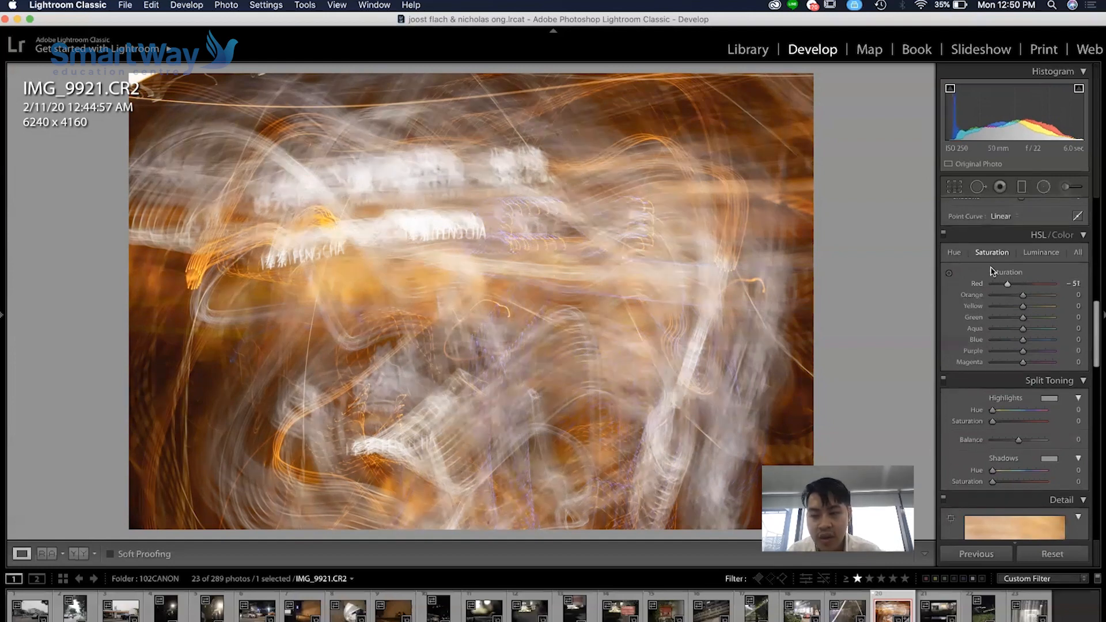
- Shift the HSL hues, setting Red to +100, Orange to −37 and Blue to −100
click(955, 253)
mouse_move(1023, 285)
mouse_down()
mouse_move(1056, 285)
mouse_move(1012, 295)
mouse_up()
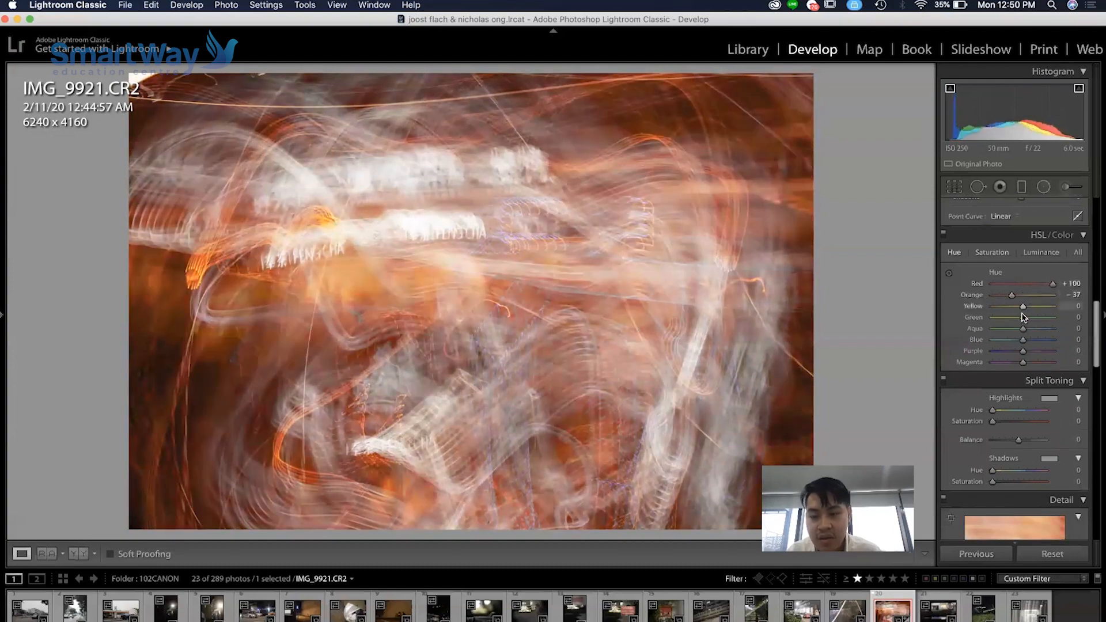
drag(1023, 339, 992, 344)
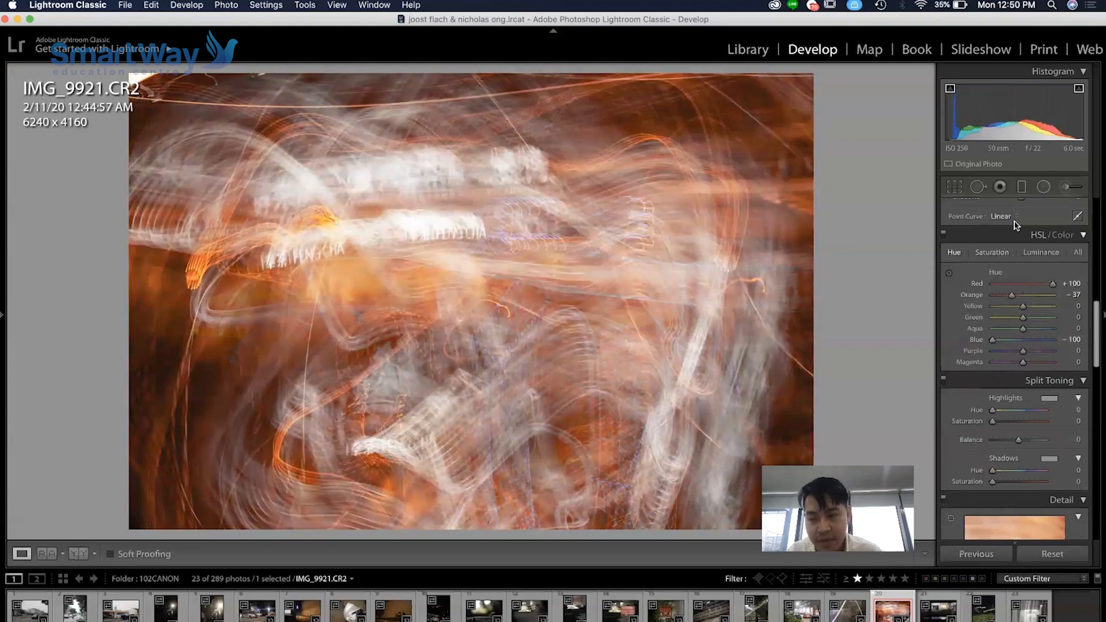
- Set the HSL saturation of Blue to +33, Aqua to −34, Green to −70 and Orange to +38
click(988, 254)
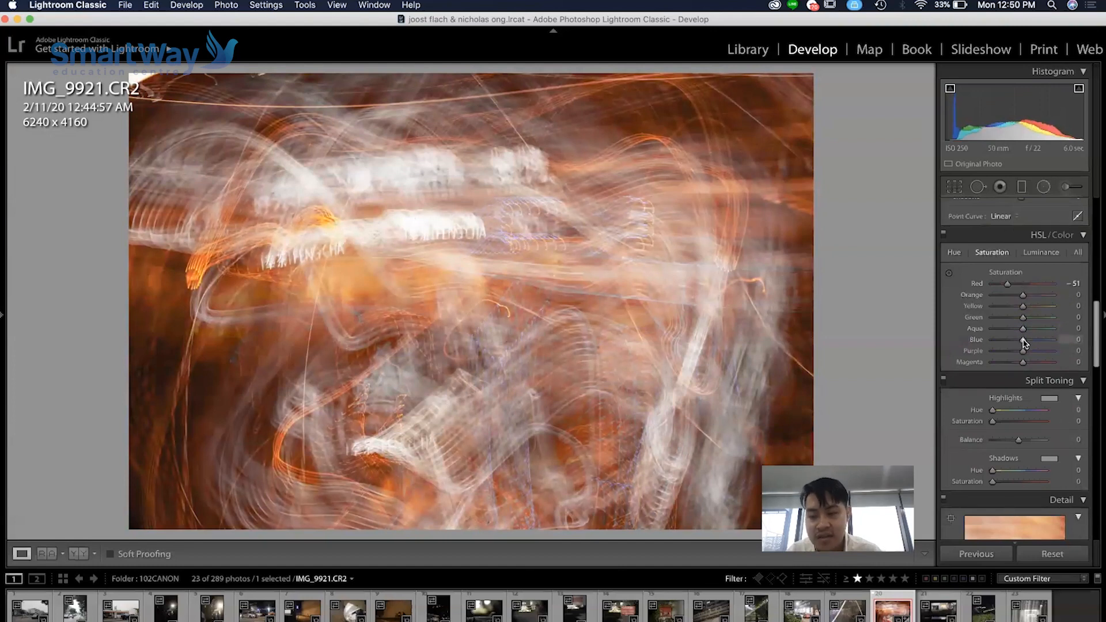
drag(1023, 340, 1032, 344)
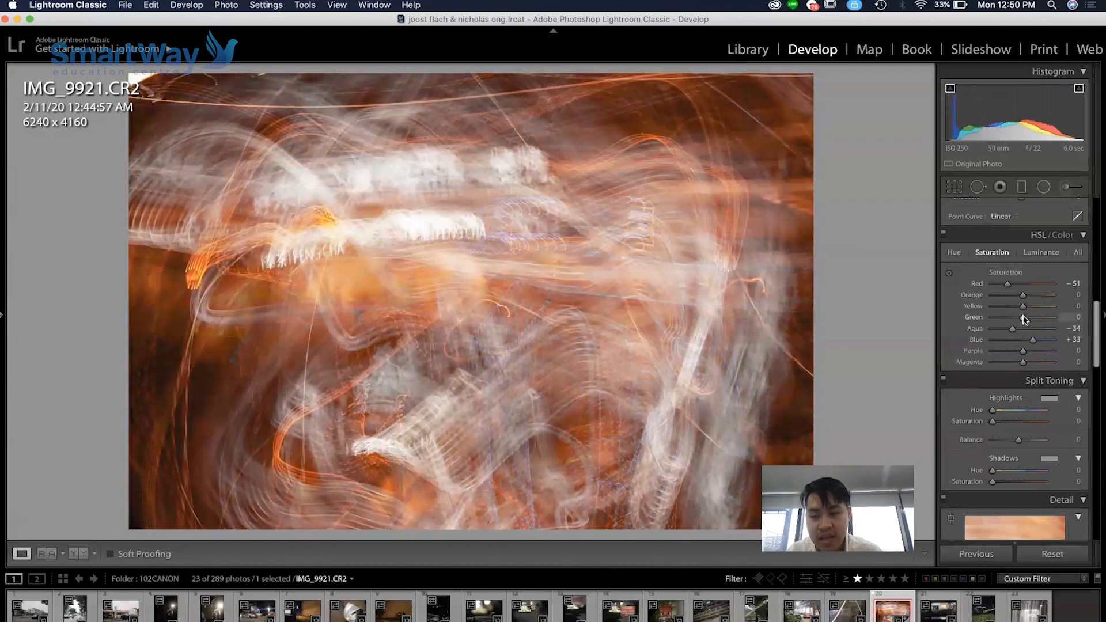
drag(1006, 298, 1034, 295)
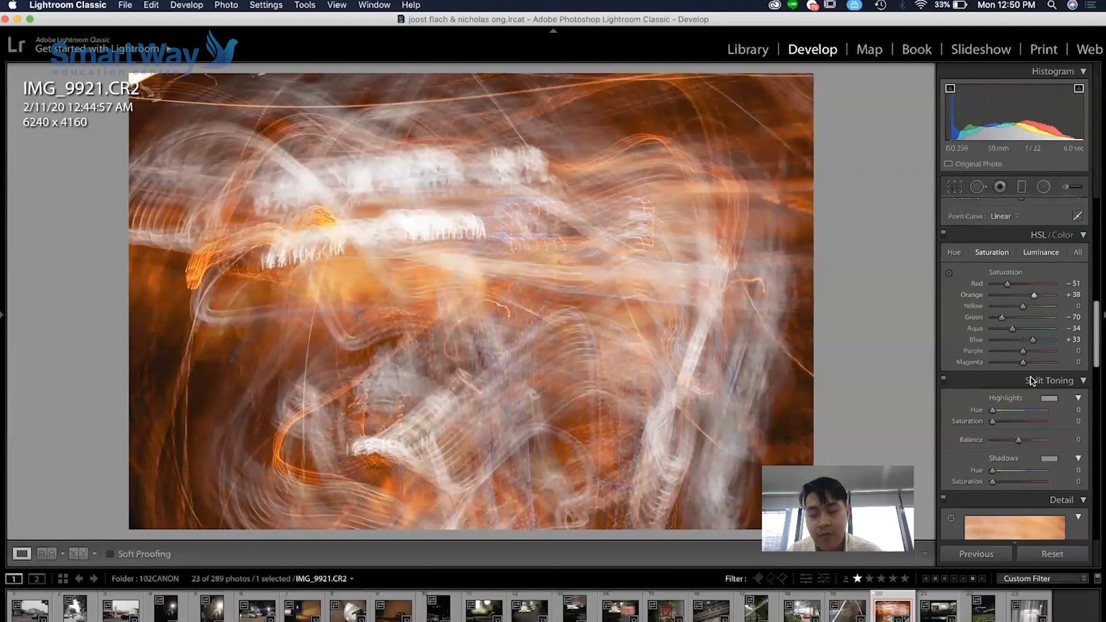
- Apply Split Toning with Highlights at Hue 265 and Saturation 28, and Shadows at Hue 237 and Saturation 42
scroll(1071, 426, down, 5)
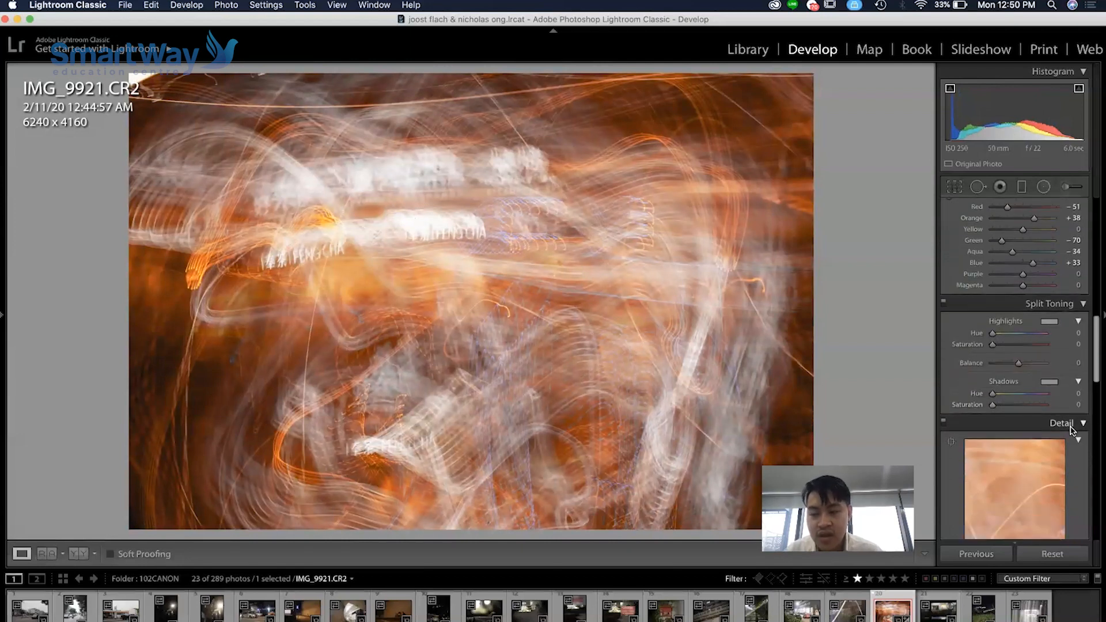
click(1031, 313)
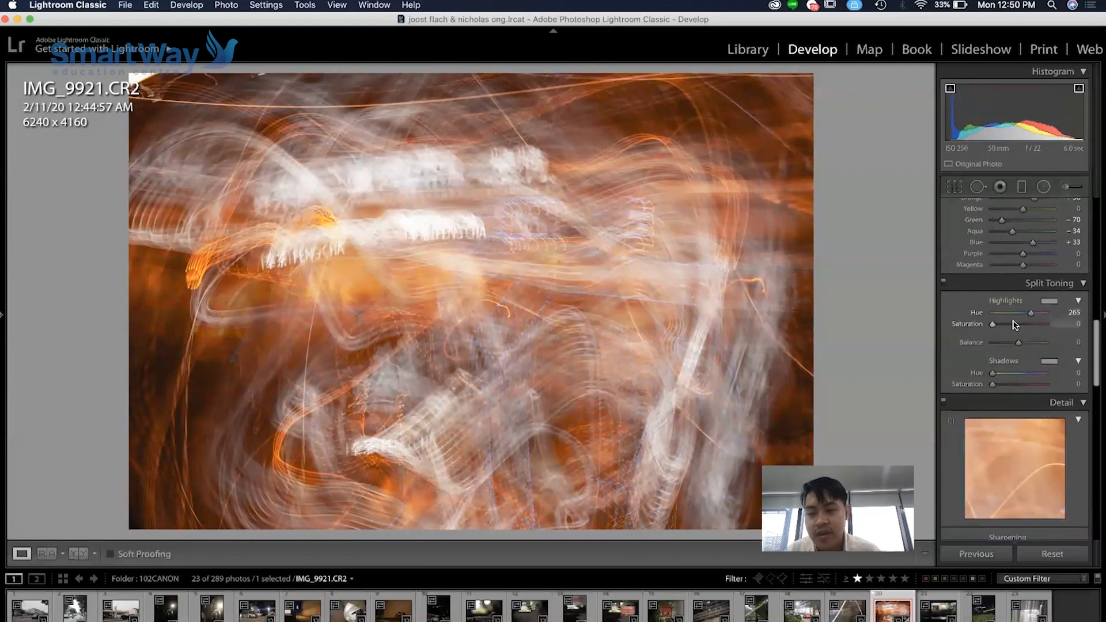
drag(993, 324, 1009, 325)
click(1004, 374)
drag(993, 389, 1031, 371)
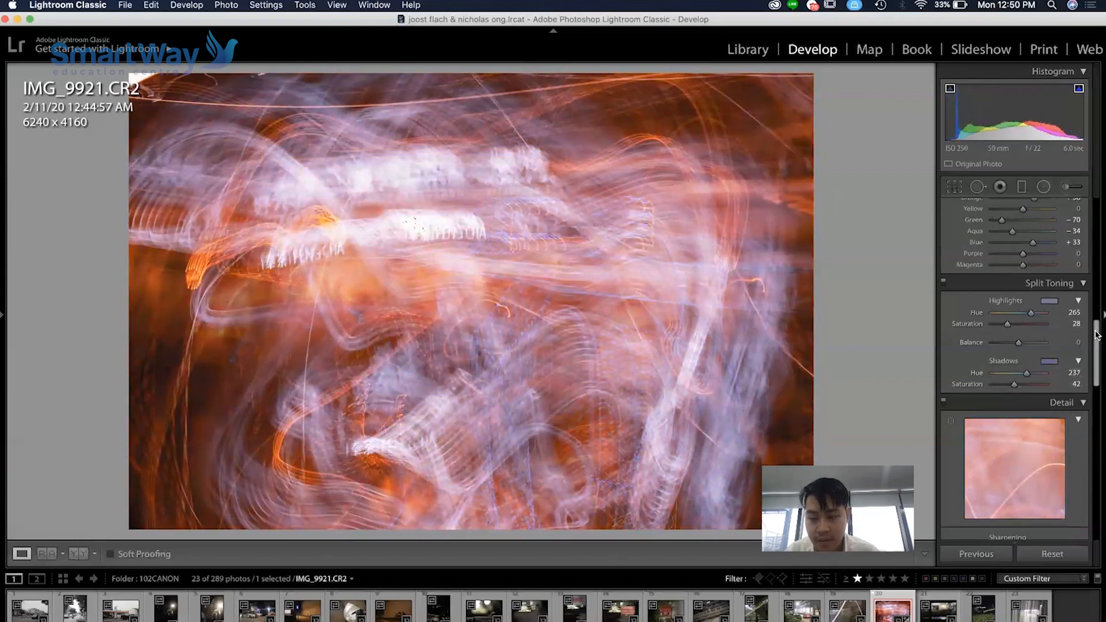
- Set the Sharpening Amount to 49 after trying 150 on the magnified photo, and set the Noise Reduction Luminance to 98
scroll(1096, 346, down, 5)
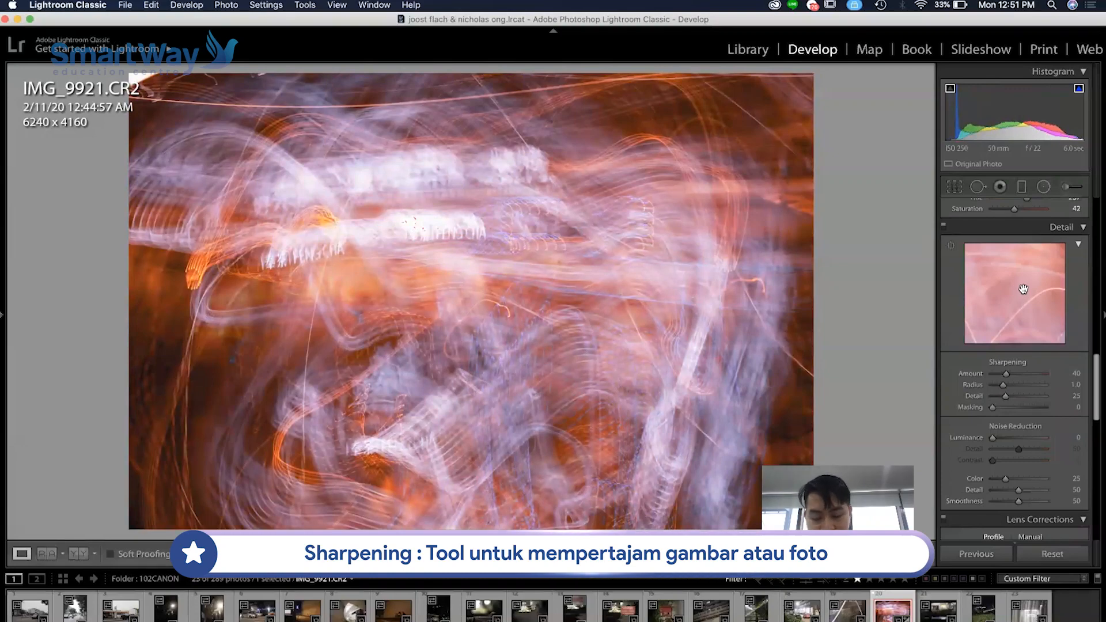
drag(1018, 372, 1055, 367)
click(523, 266)
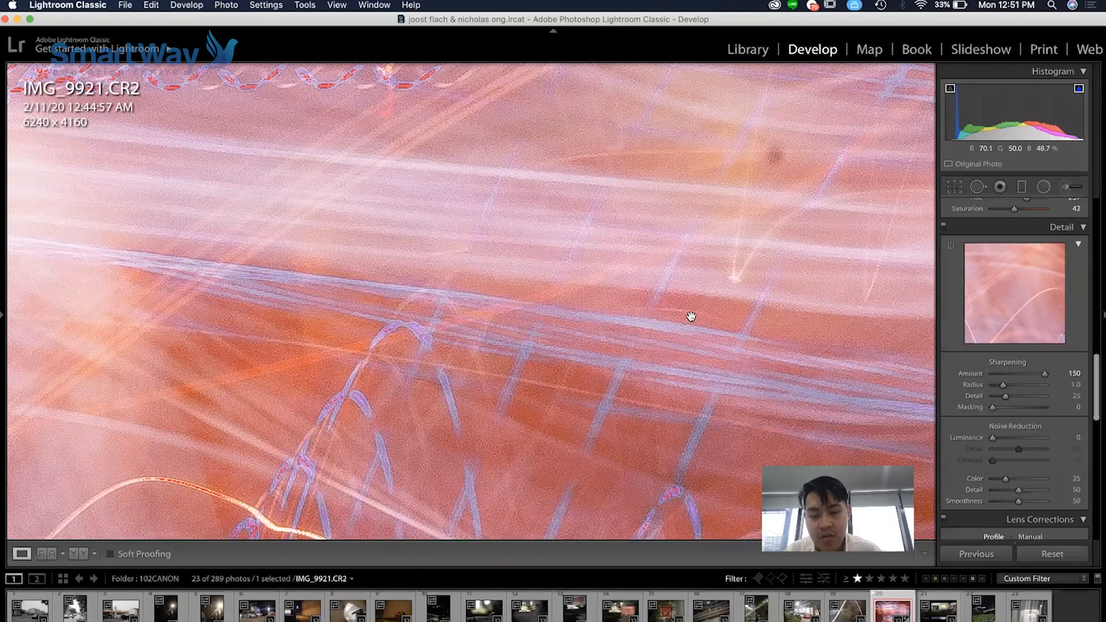
click(1003, 375)
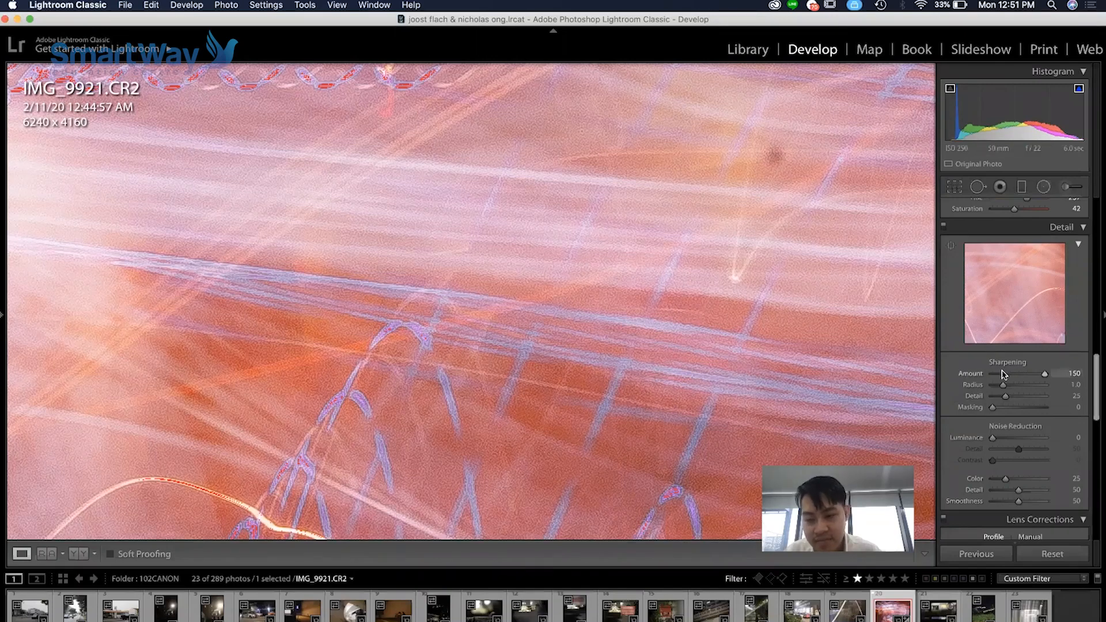
drag(1004, 374, 1016, 377)
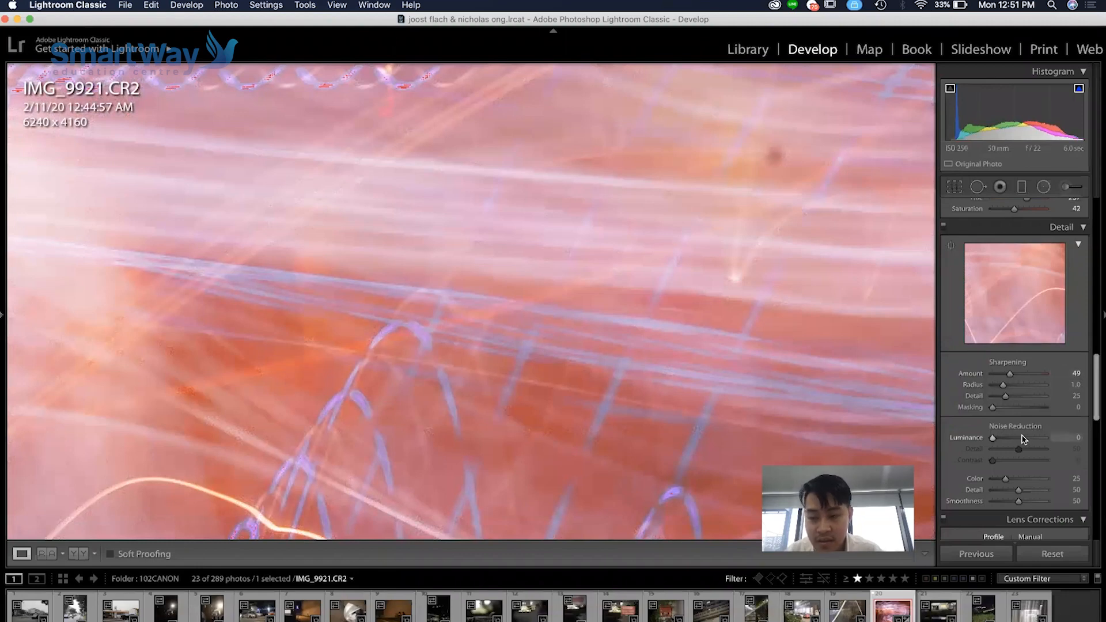
click(1045, 439)
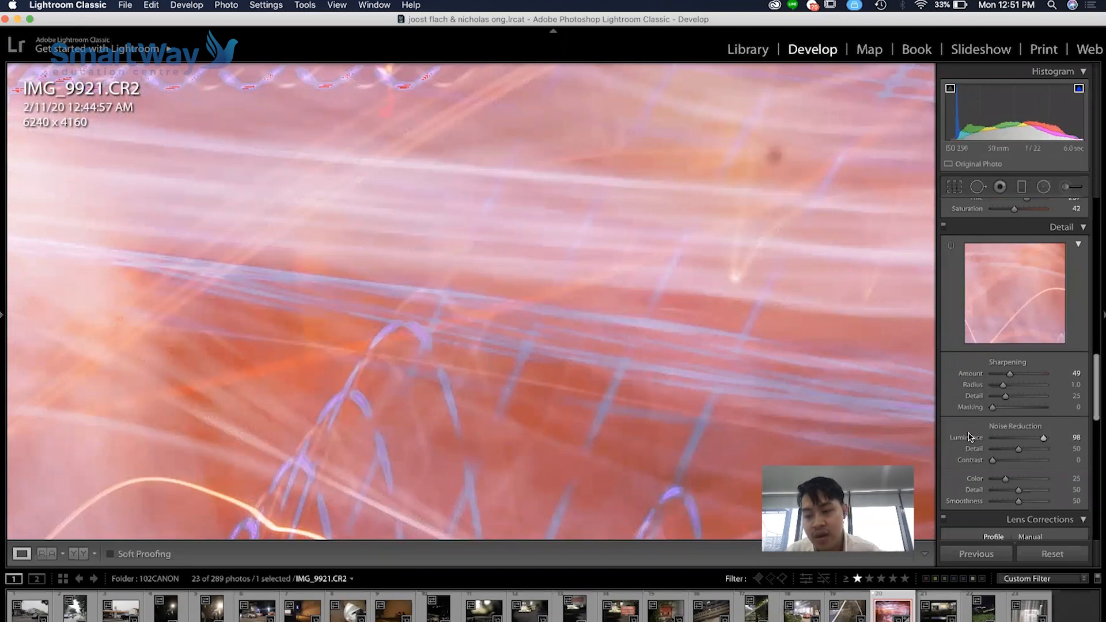
- Remove chromatic aberration and enable the lens profile corrections, comparing the whole photo with the profile off and on
scroll(943, 480, down, 6)
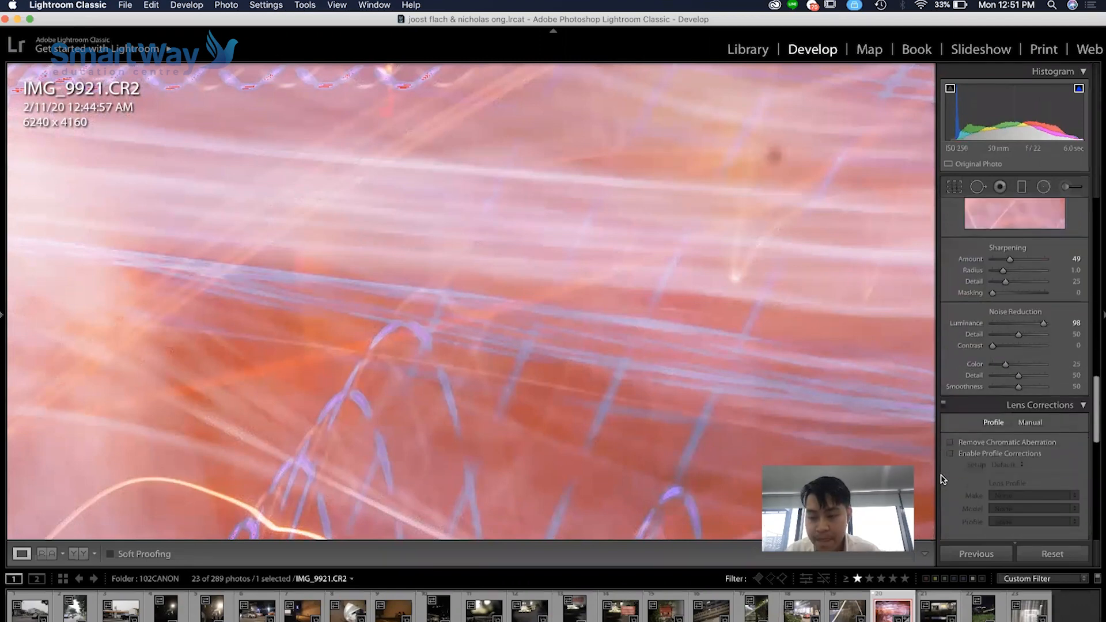
scroll(945, 449, down, 1)
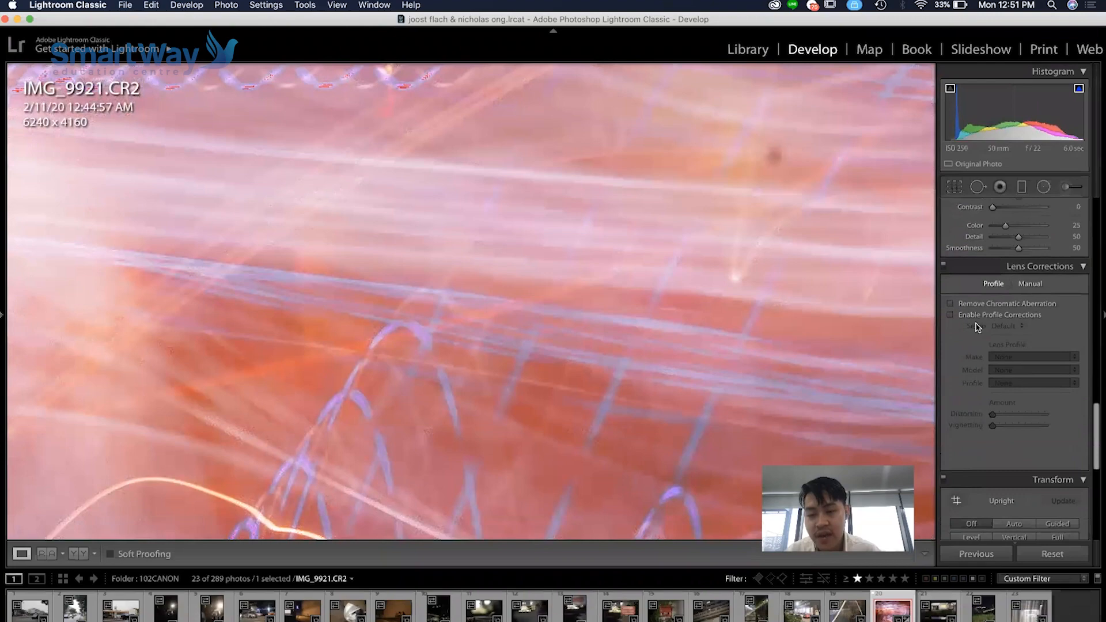
click(803, 315)
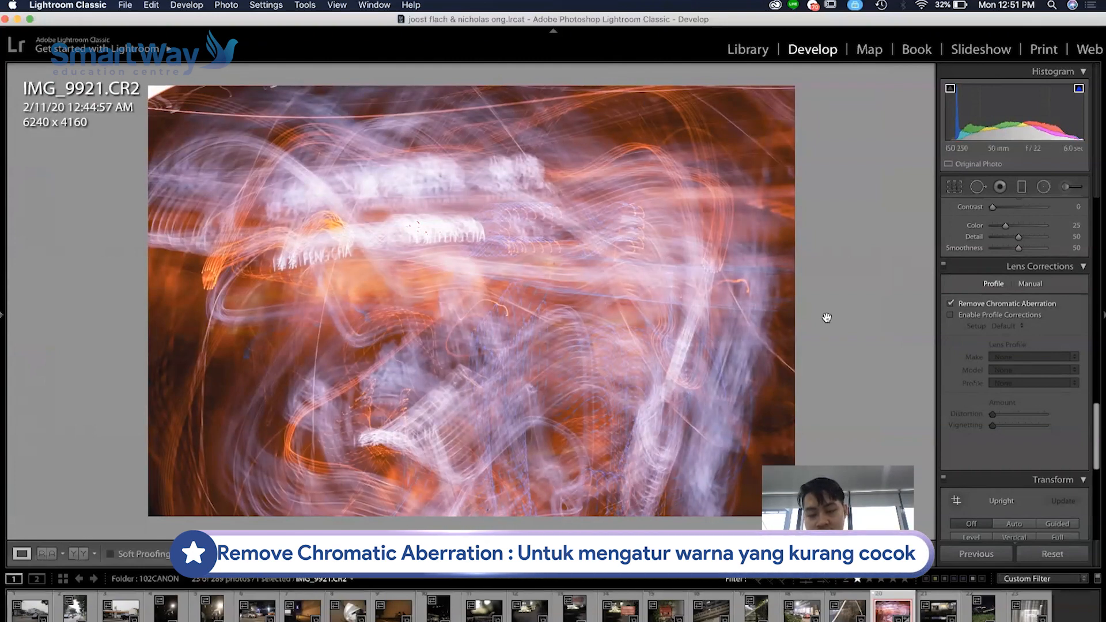
click(999, 316)
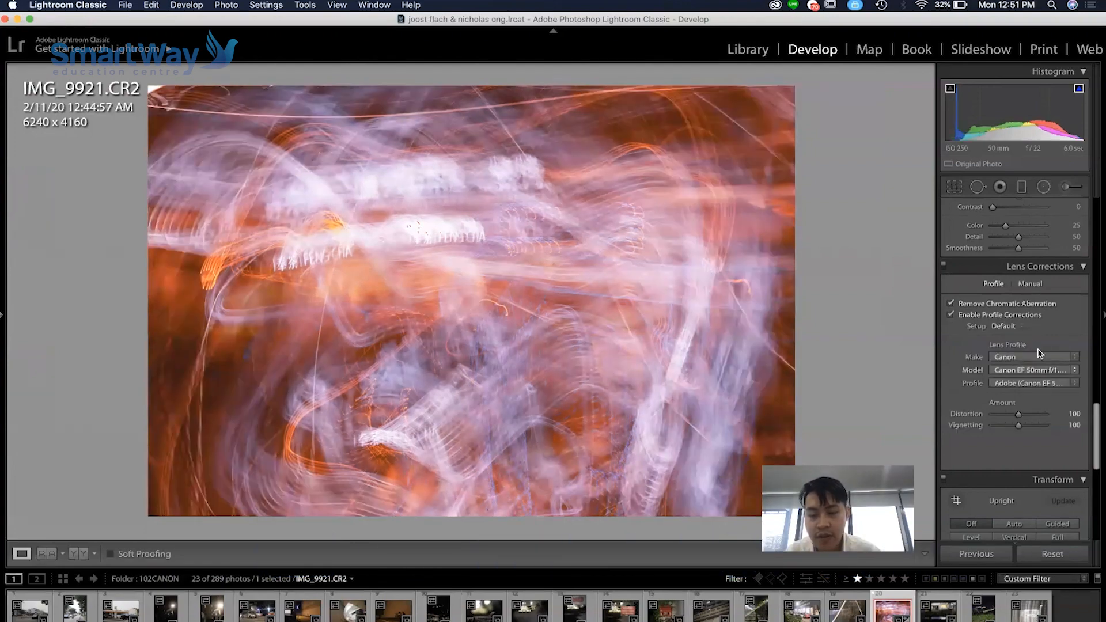
click(951, 315)
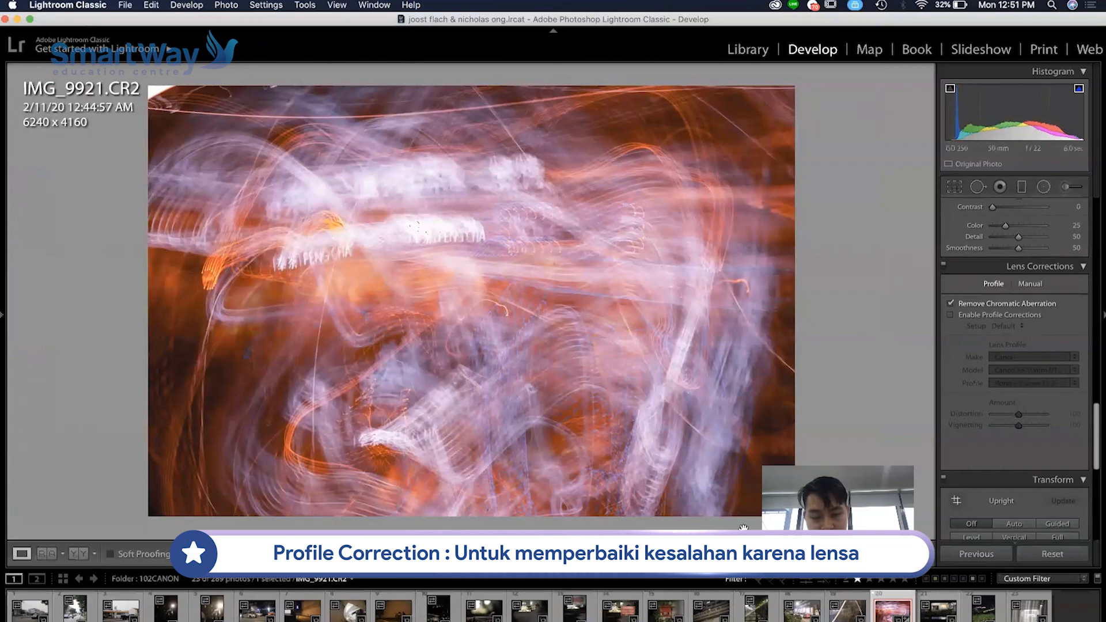
click(951, 316)
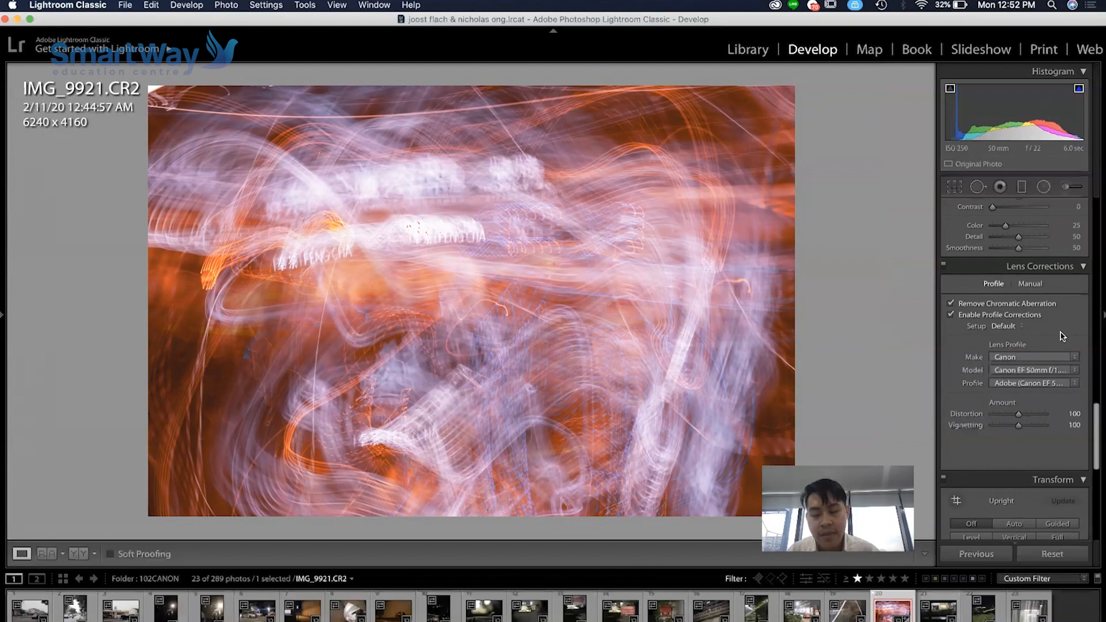
- Try a Transform Horizontal value of −87 and a Rotate value of +10.0, and undo the transform changes
scroll(1063, 336, down, 3)
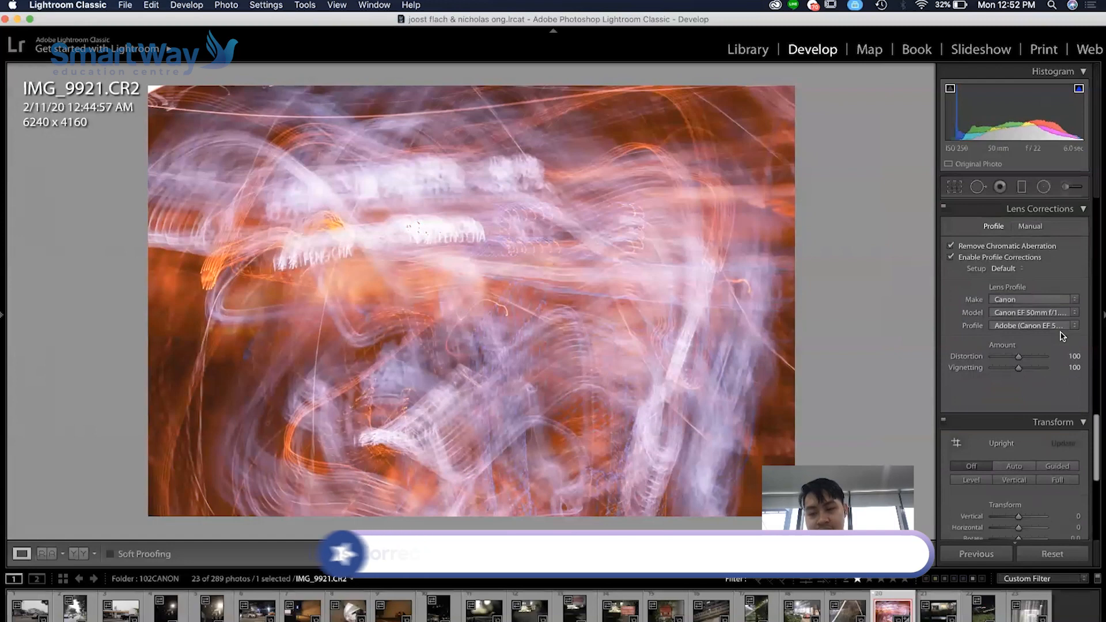
scroll(1061, 336, down, 1)
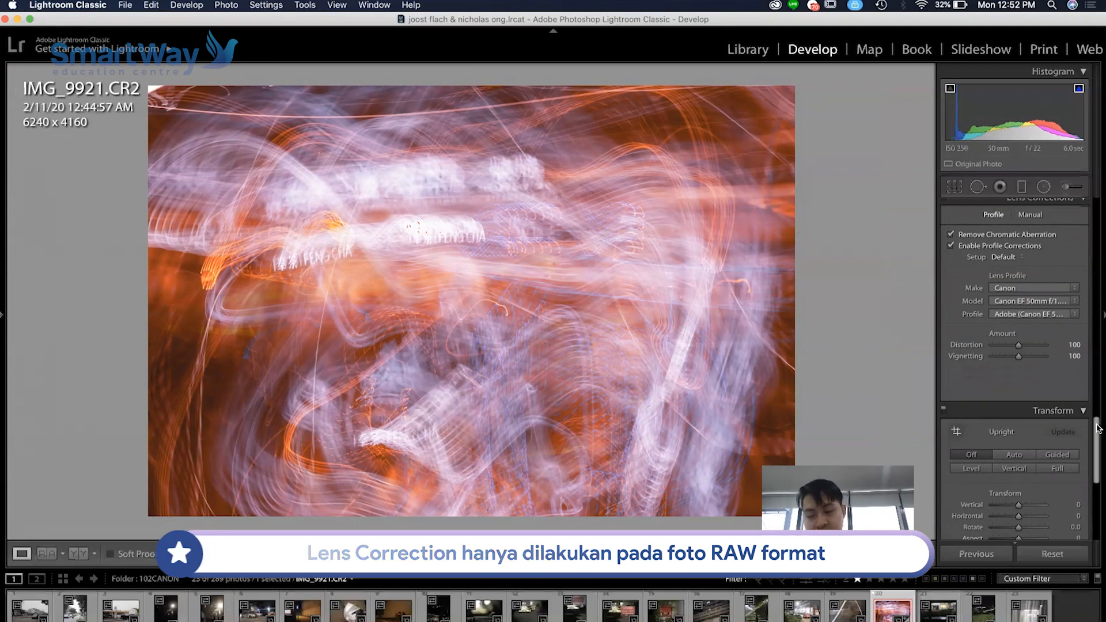
drag(1098, 428, 1098, 460)
drag(1017, 339, 1038, 362)
key(super+z)
key(super+z)
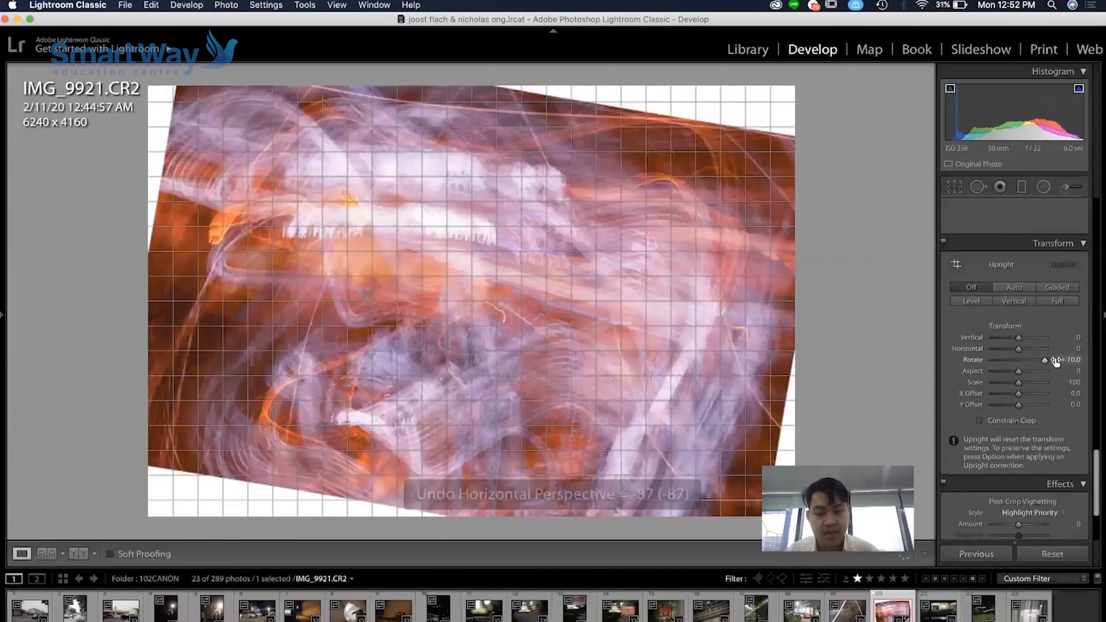
key(super+z)
- Set the post-crop vignette Amount to −20 and try the Color Priority and Paint Overlay styles before returning to Highlight Priority
drag(1098, 467, 1096, 497)
mouse_move(1019, 412)
mouse_down()
mouse_move(994, 410)
mouse_move(1048, 411)
mouse_move(1015, 415)
mouse_up()
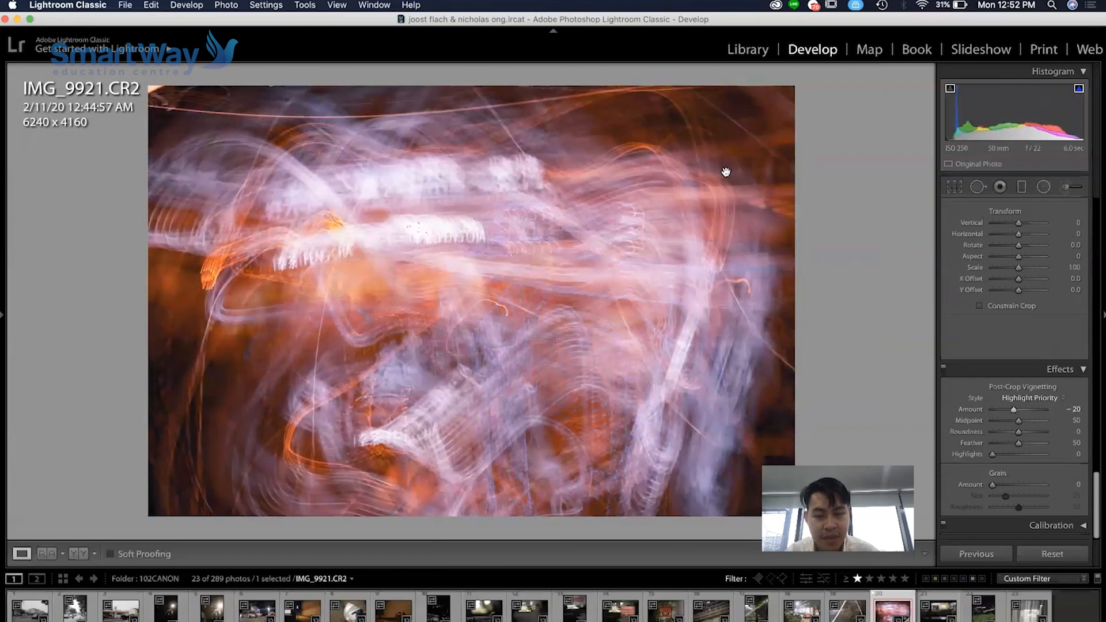
click(1052, 398)
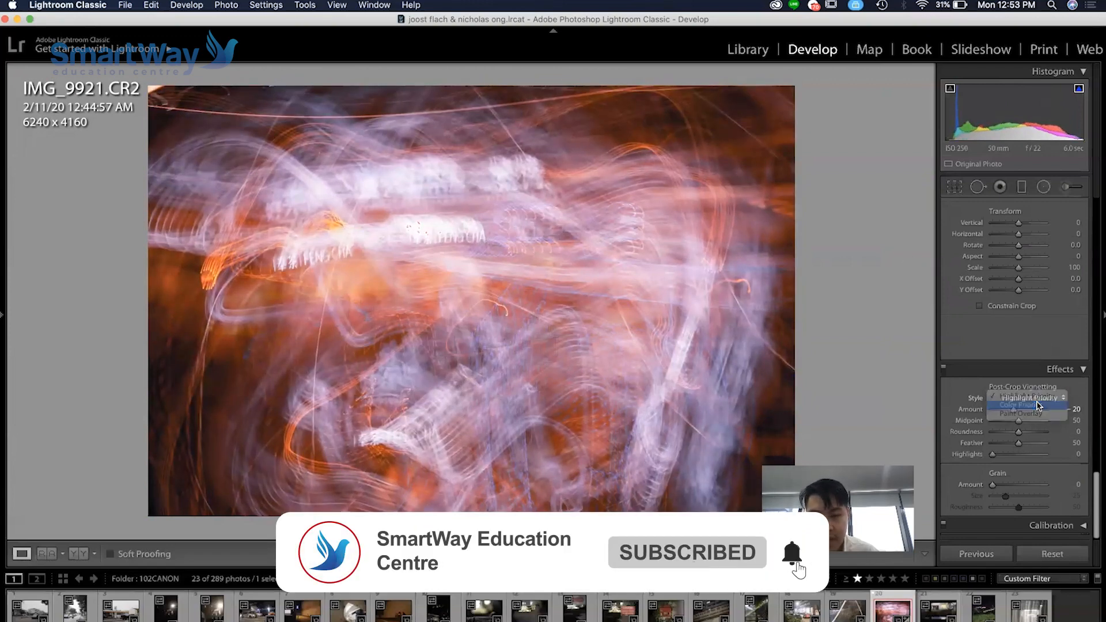
click(1039, 407)
click(1038, 400)
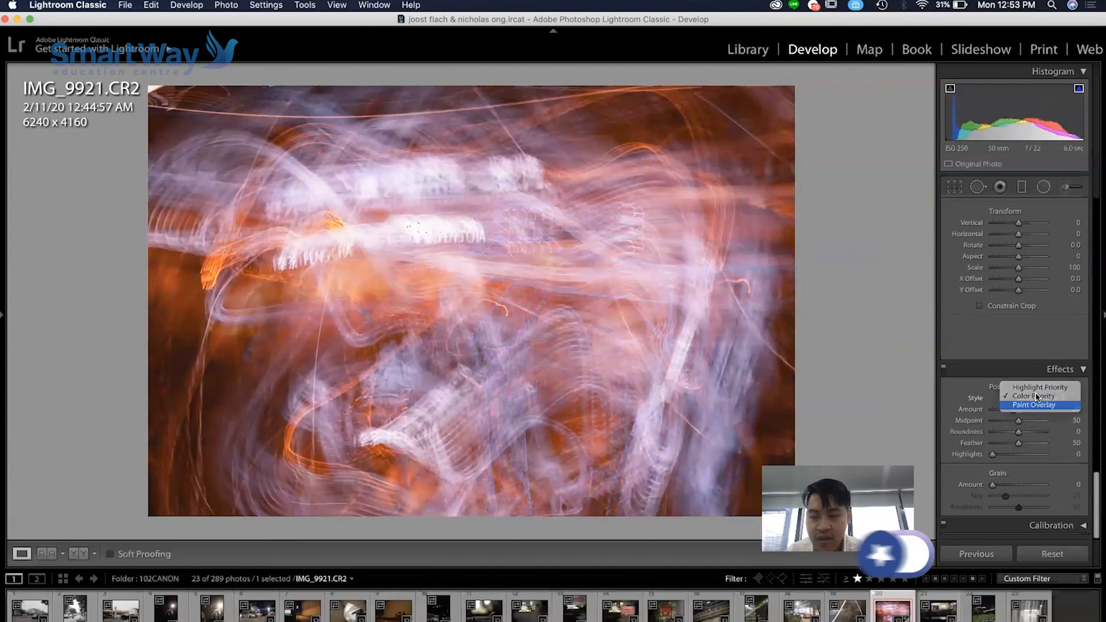
click(1038, 405)
click(1037, 398)
click(1030, 376)
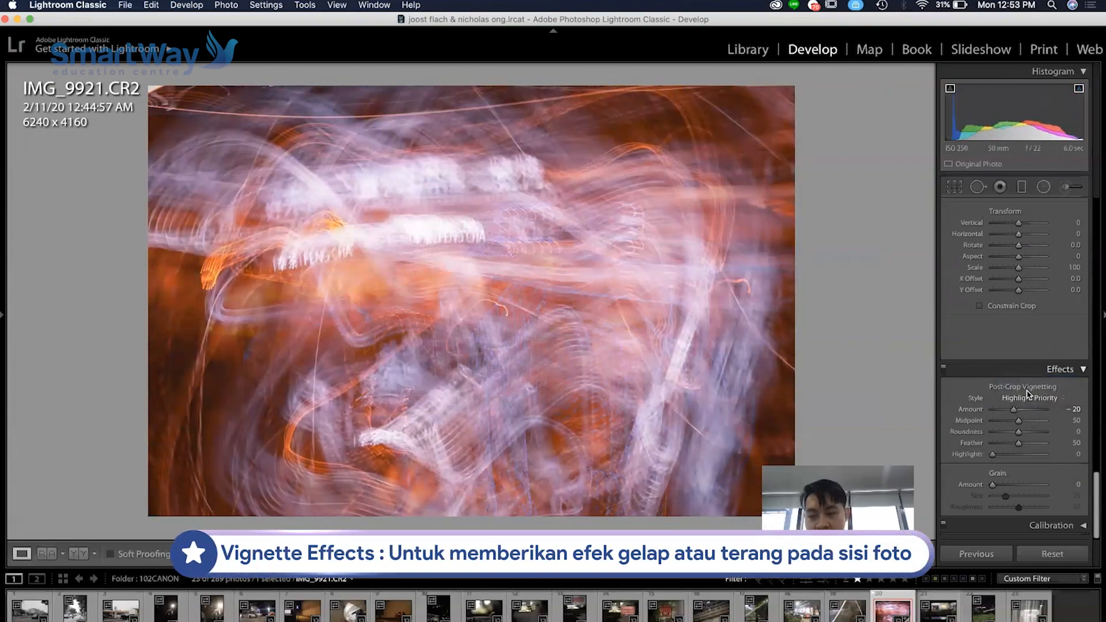
- Set the vignette Midpoint to 2 and the Amount to −3 after trying −100 with the shadow clipping warning turned off
drag(1015, 412, 996, 423)
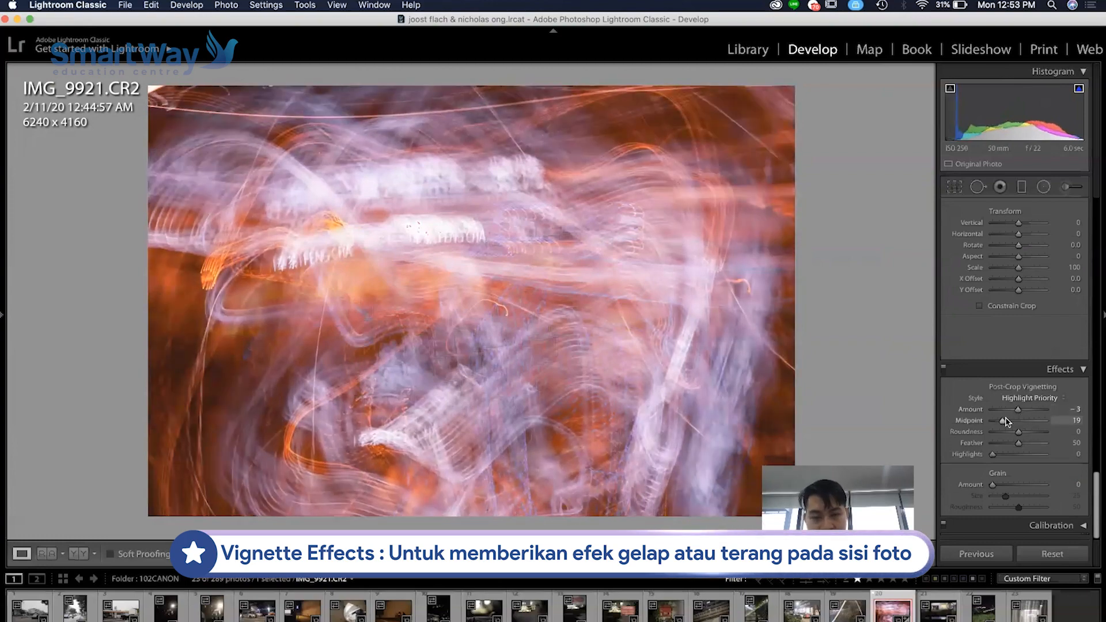
drag(1018, 409, 962, 410)
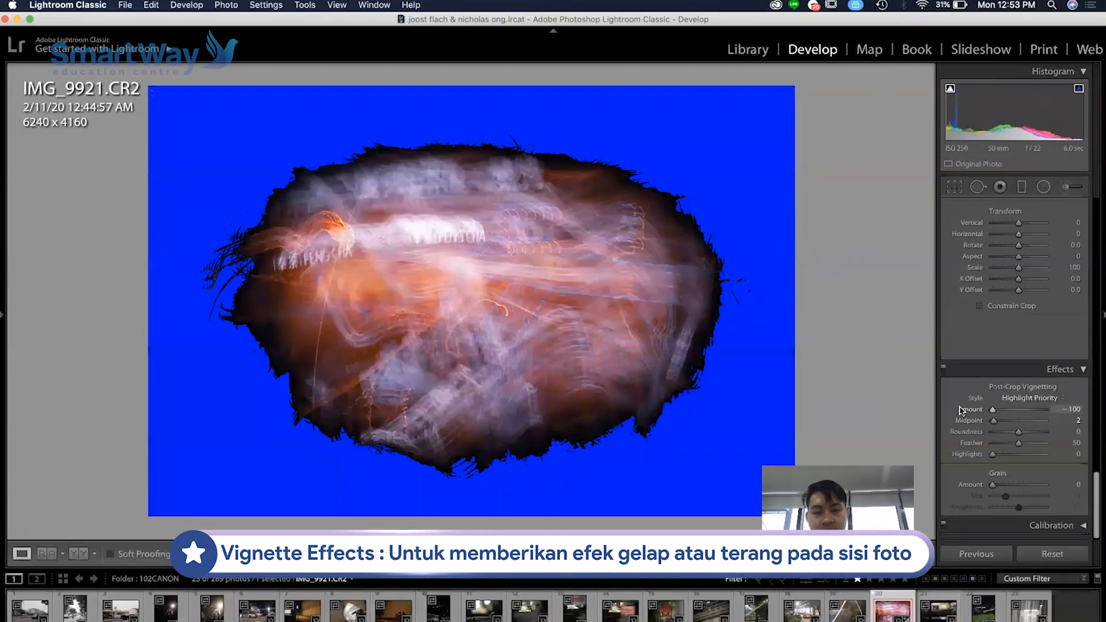
click(950, 89)
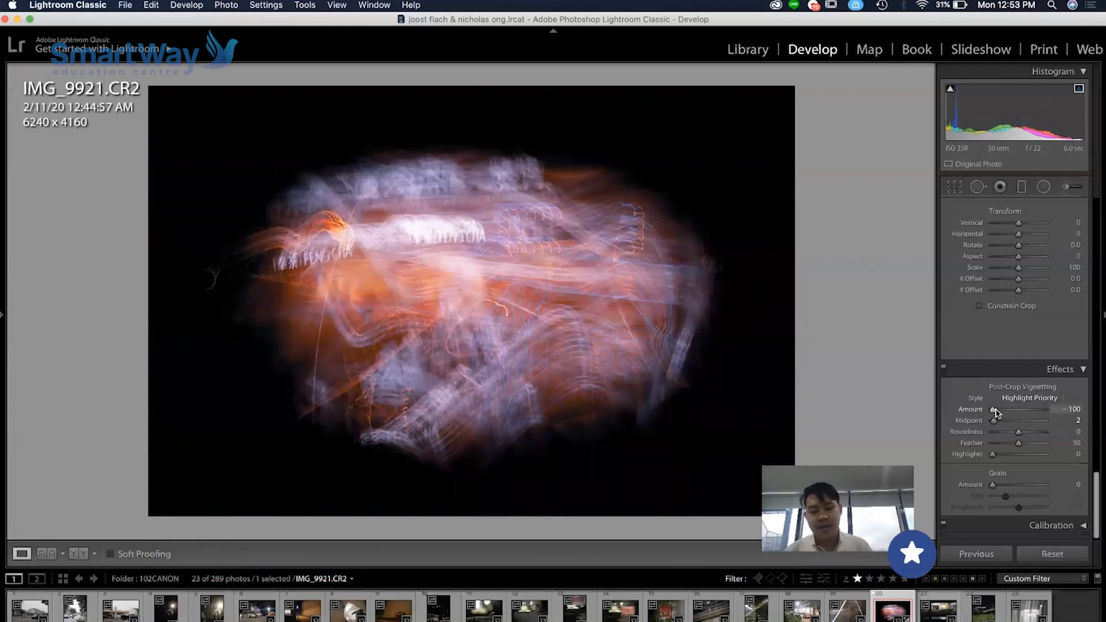
drag(997, 410, 1021, 411)
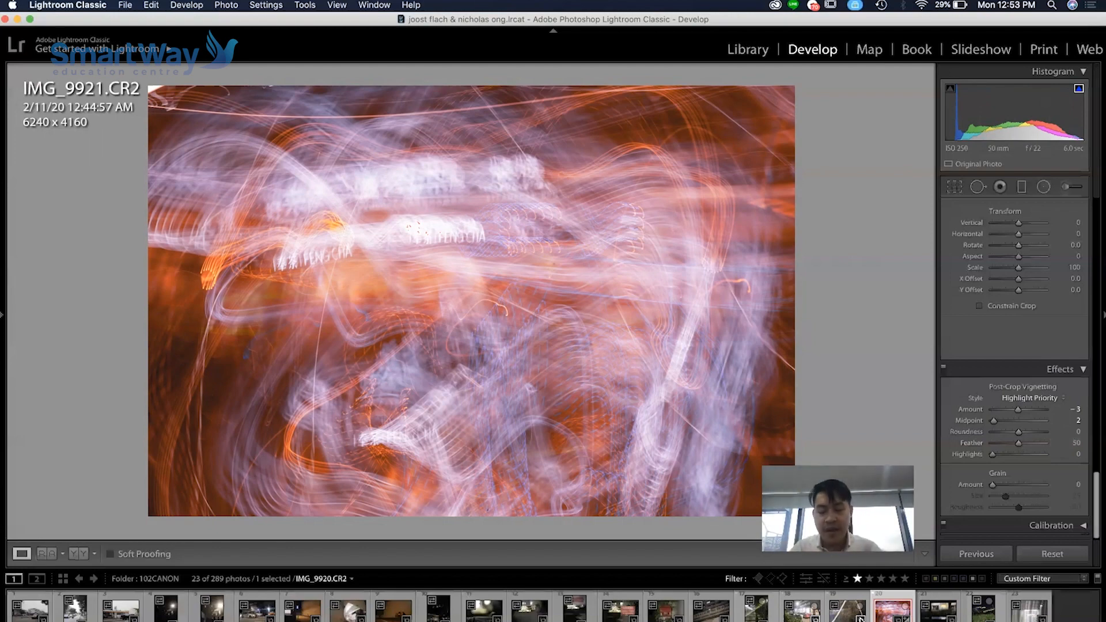
- Compare the edited photo with its original, first by toggling the before version and then in a side-by-side Before & After view
key(backslash)
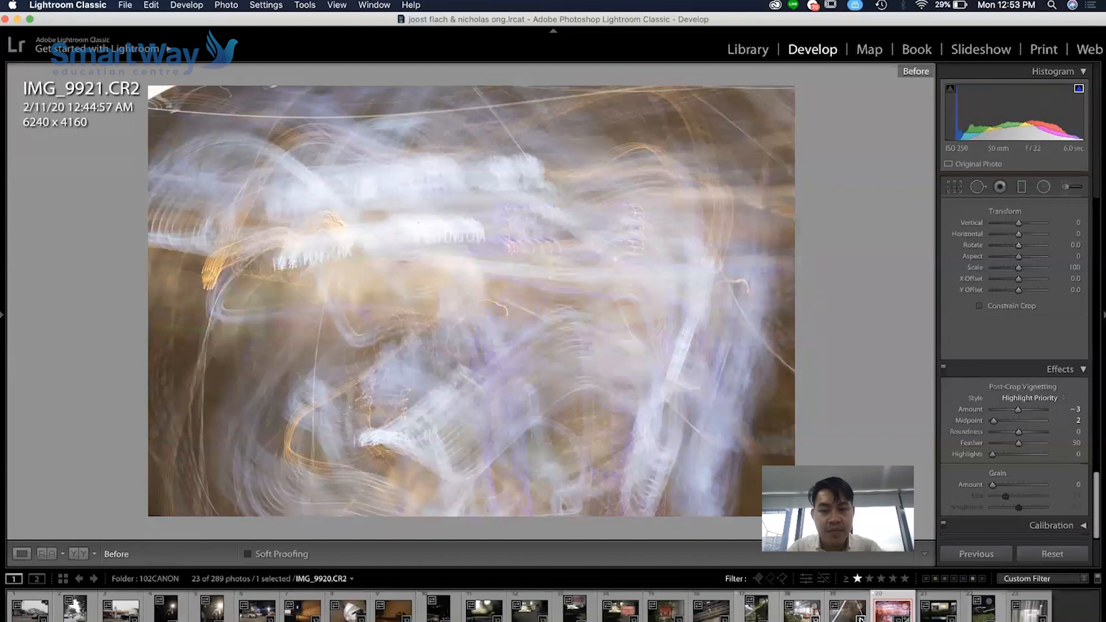
key(backslash)
key(backslash)
key(backslash)
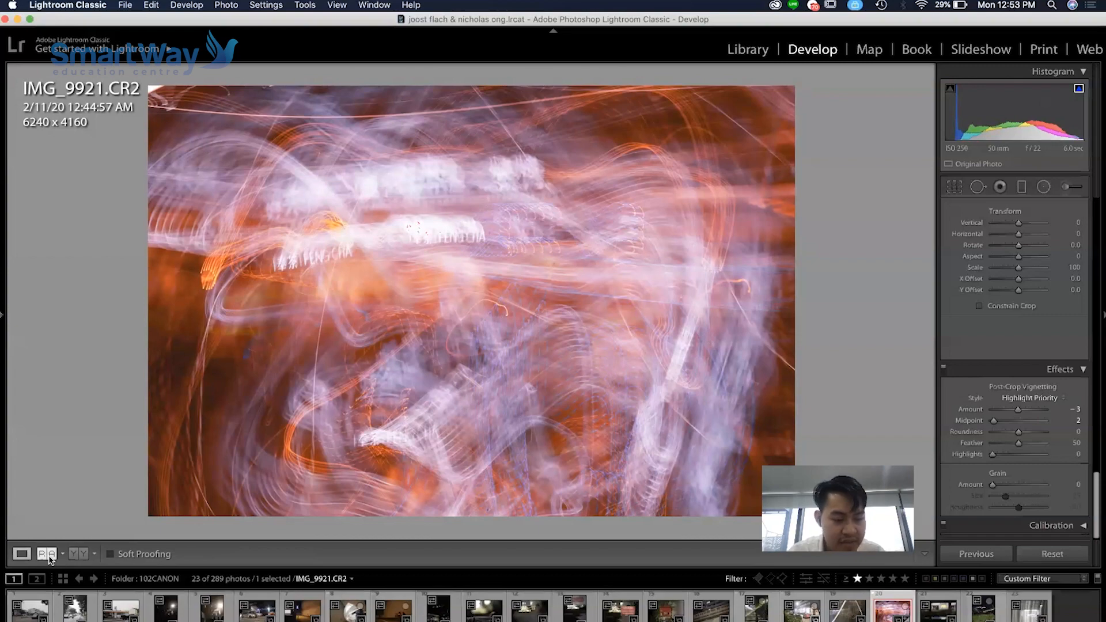
click(76, 557)
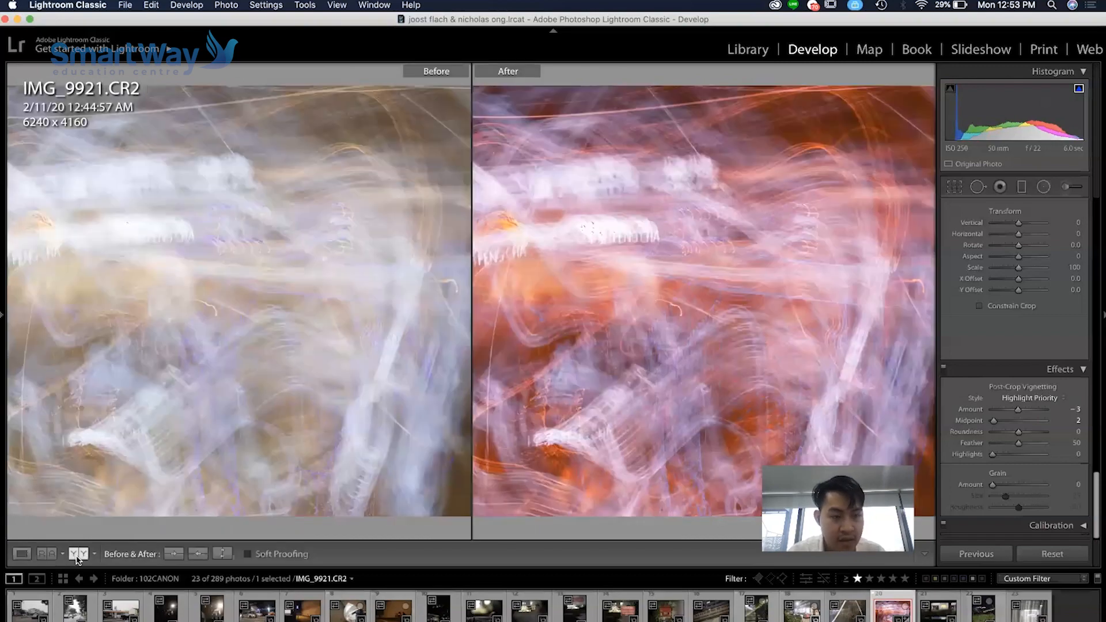
- Switch to the reference view and set IMG_9884.CR2 as the reference photo beside IMG_9878.CR2
click(46, 558)
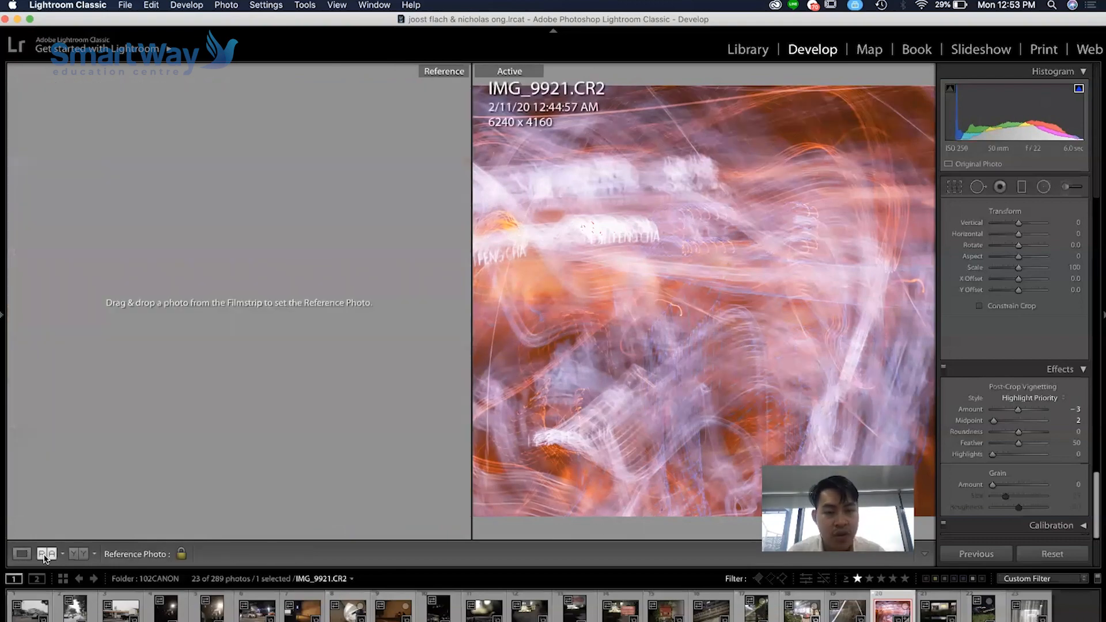
click(238, 619)
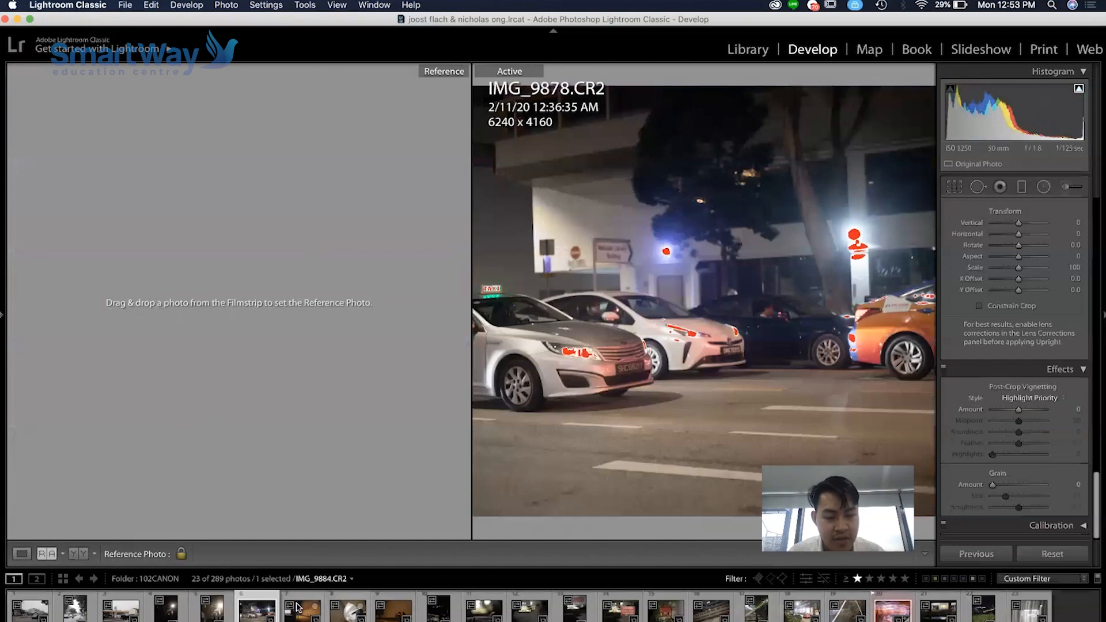
drag(251, 383, 252, 385)
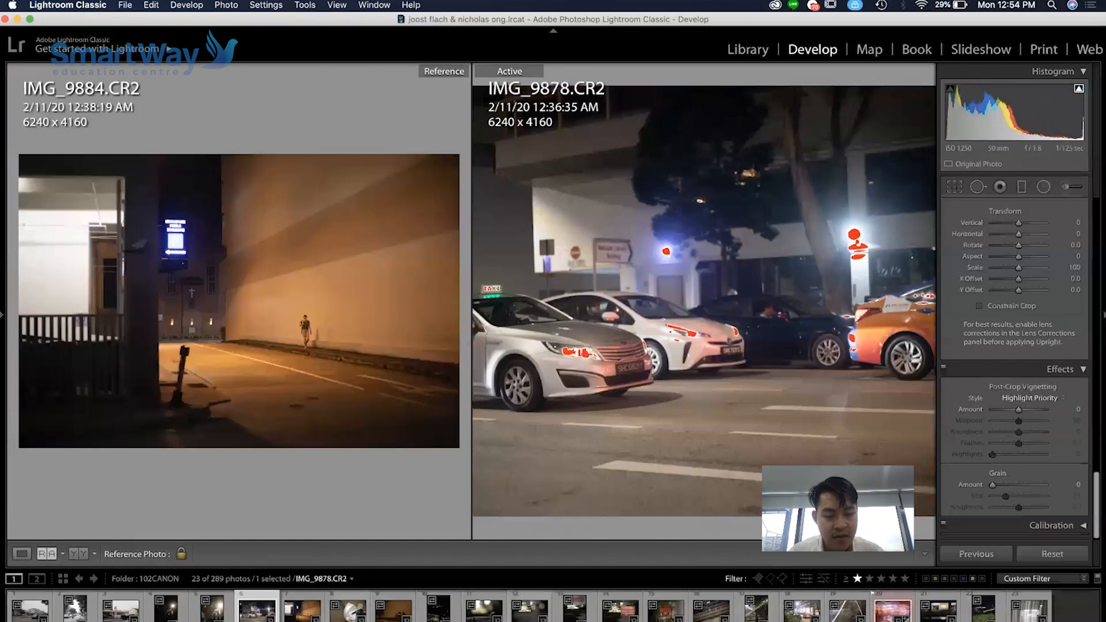
- Step the active photo forward to IMG_9921.CR2 beside the reference photo and return to the single-photo view
click(480, 615)
key(Right)
key(Right)
key(Right)
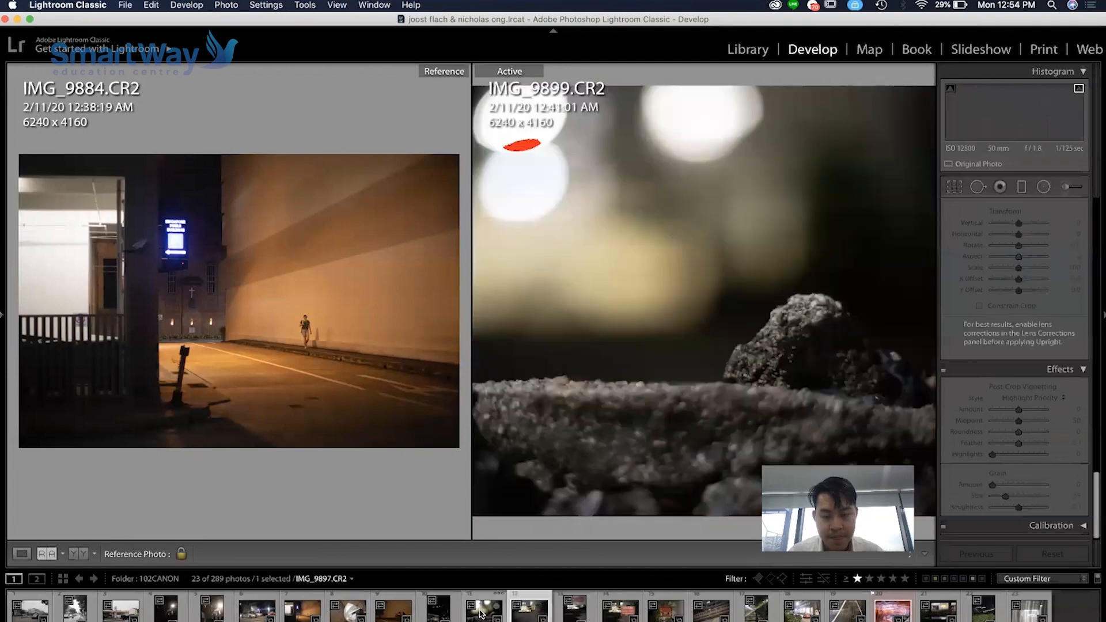
key(Right)
key(Right)
key(Right)
key(Right)
key(Right)
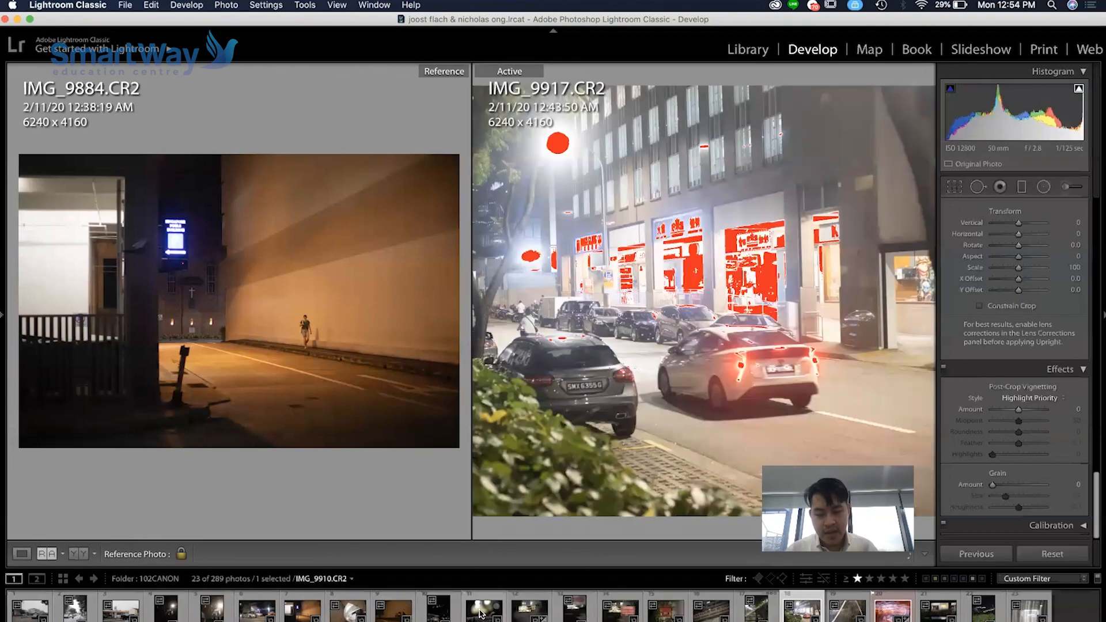
key(Right)
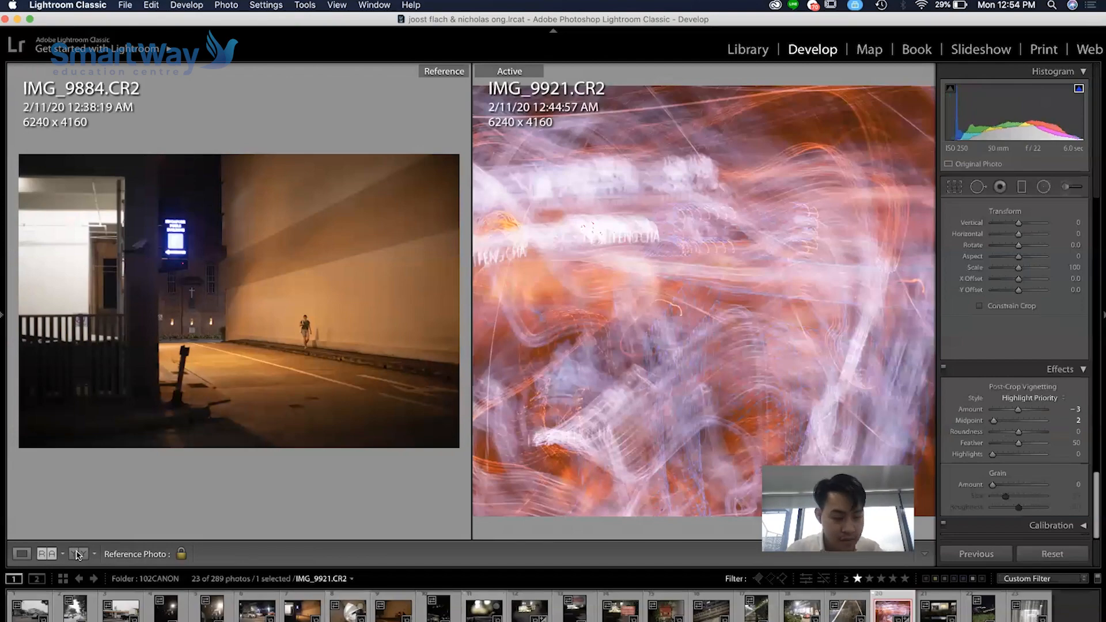
click(22, 554)
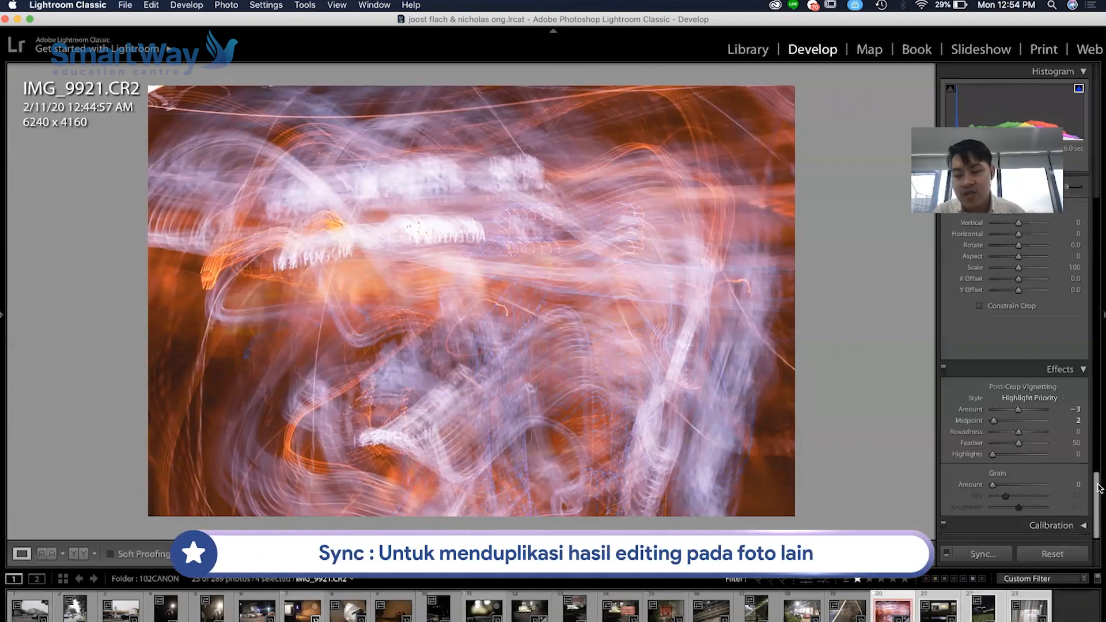
- Select the photos from IMG_9921.CR2 through IMG_9940.CR2, keeping the edited IMG_9921.CR2 as the source photo
scroll(1022, 473, up, 15)
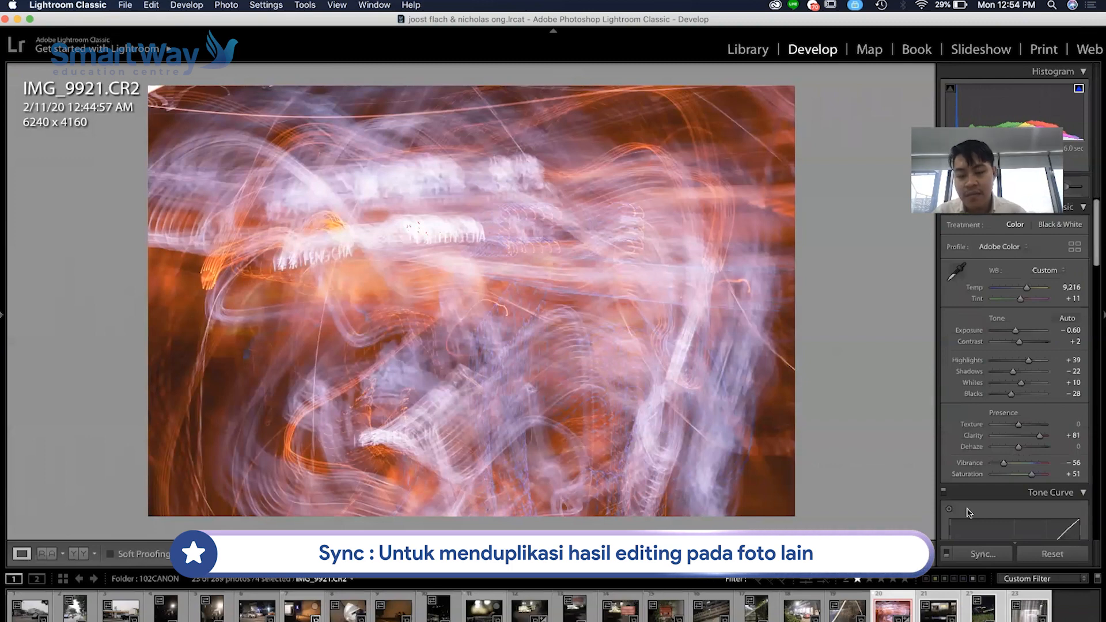
click(936, 615)
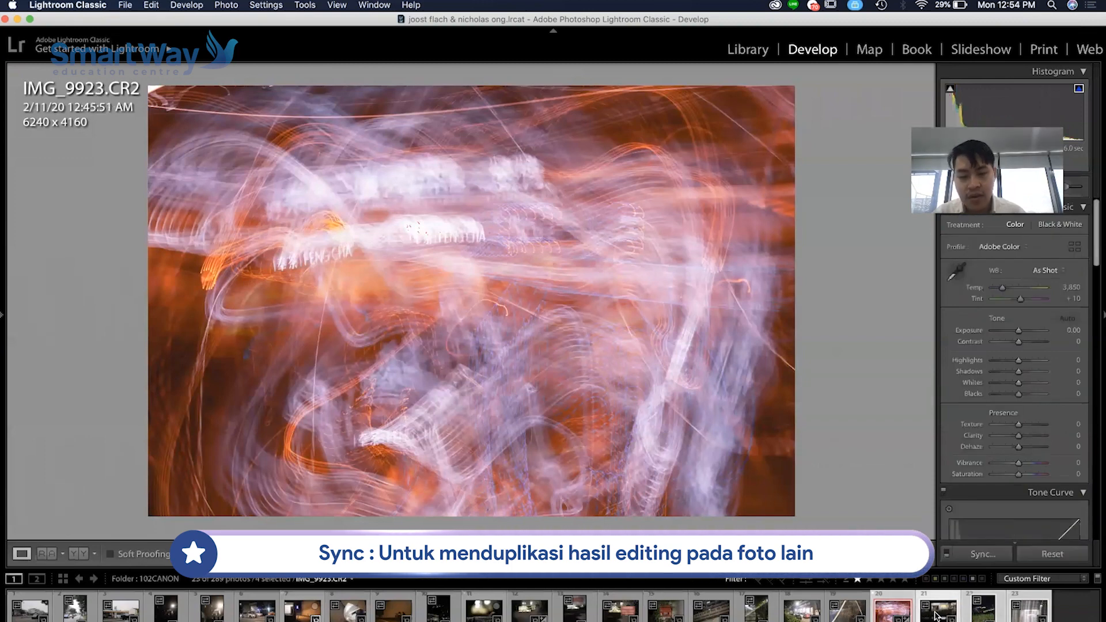
click(880, 615)
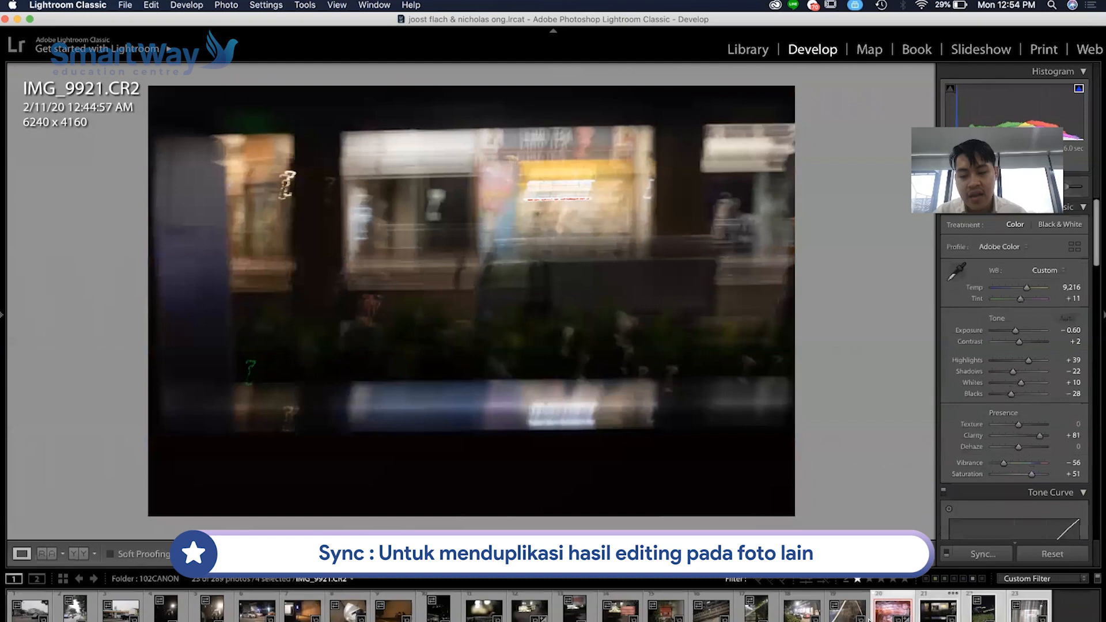
click(871, 617)
click(881, 616)
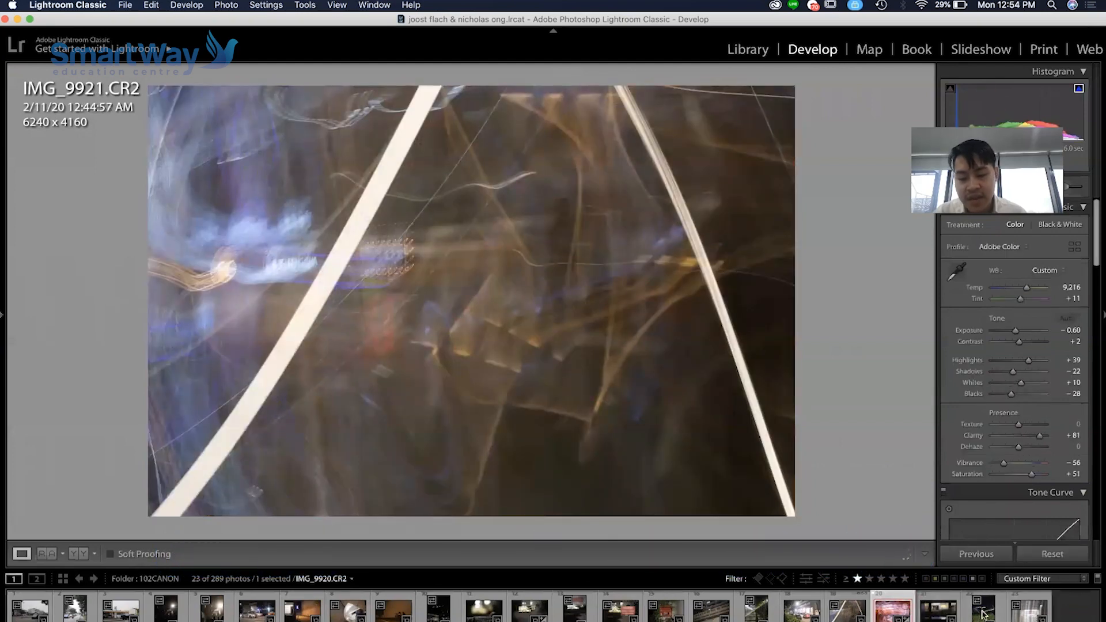
shift+click(1022, 614)
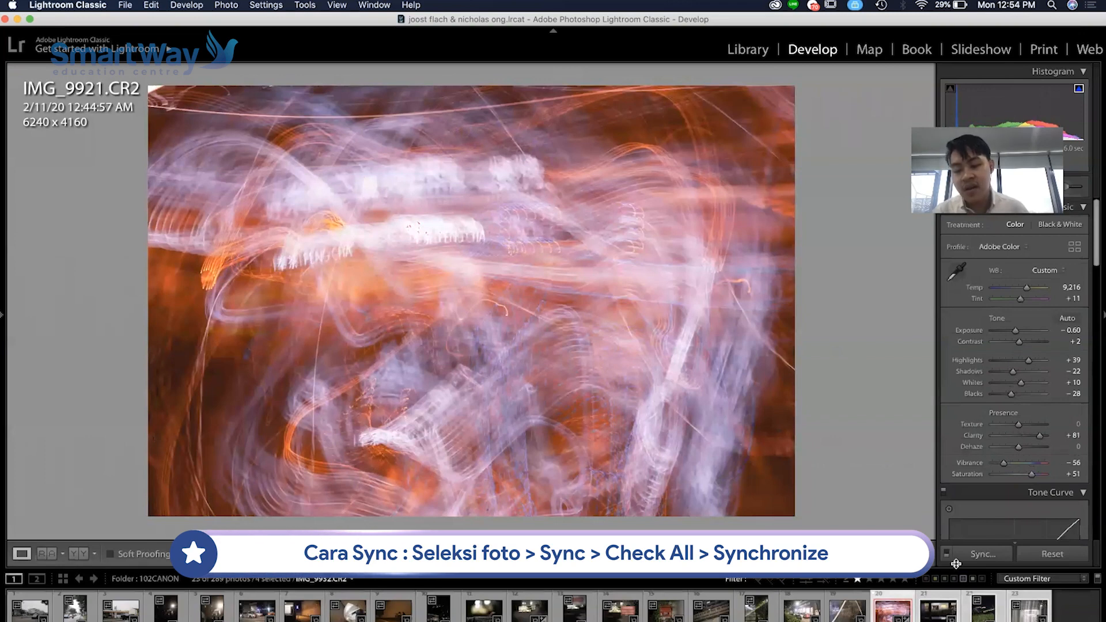
- Synchronize all develop settings from IMG_9921.CR2 to the other selected photos
click(982, 554)
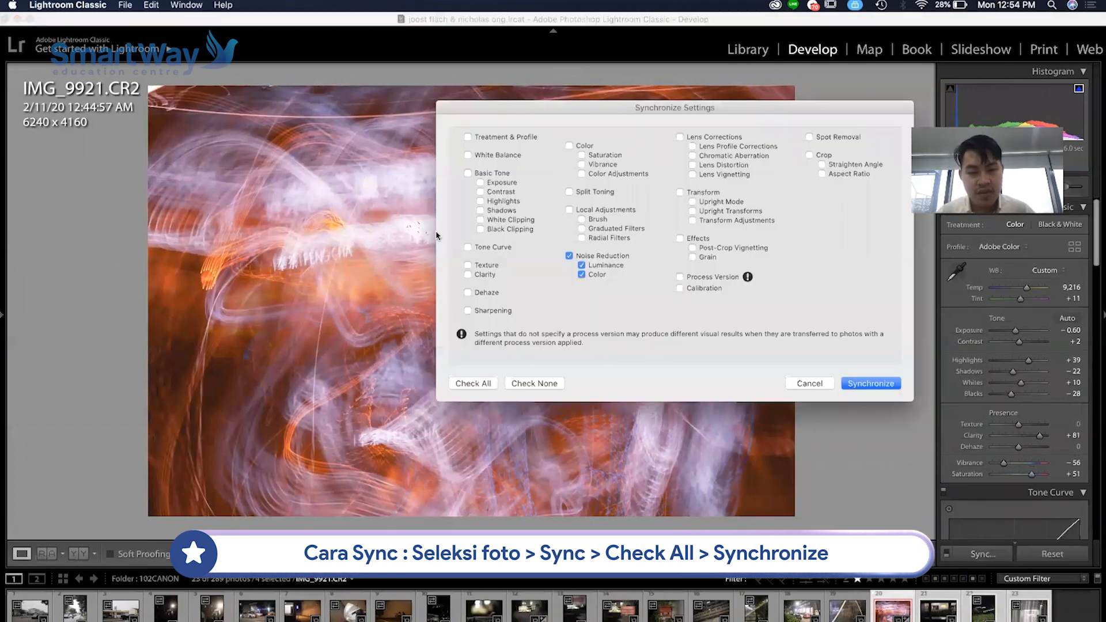
click(481, 390)
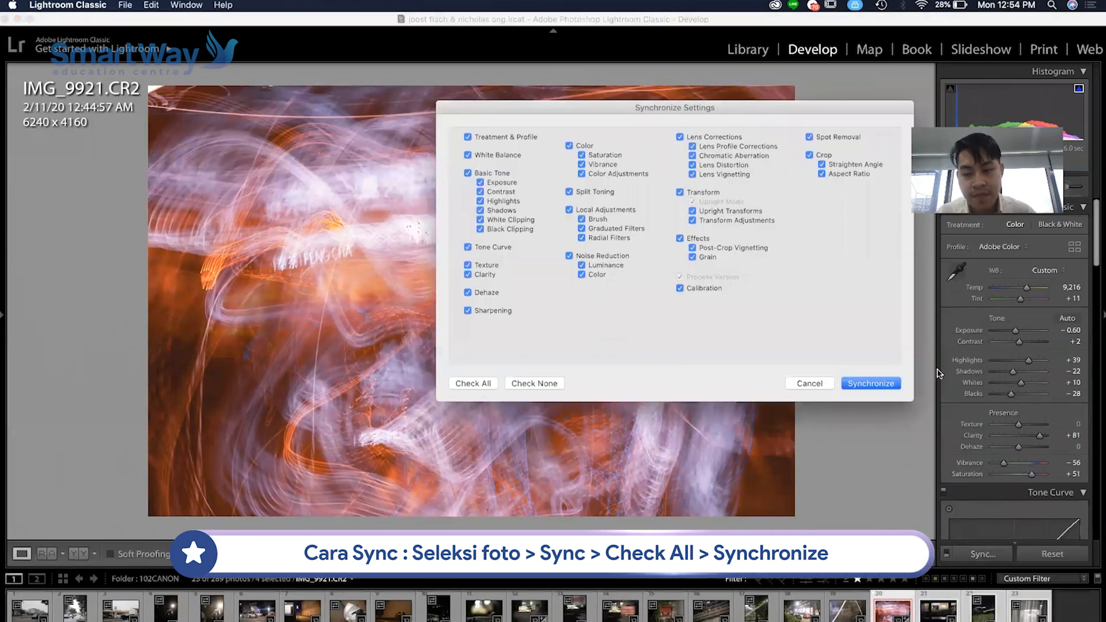
click(876, 385)
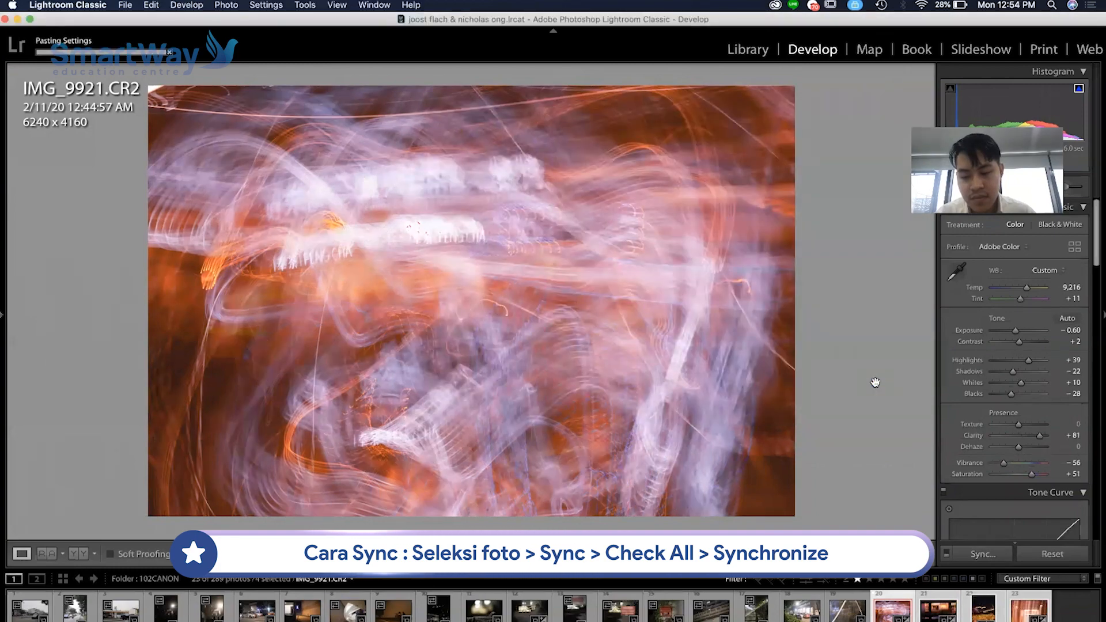
- Review the synchronized edits on IMG_9923.CR2, IMG_9932.CR2 and IMG_9940.CR2
key(Right)
key(Right)
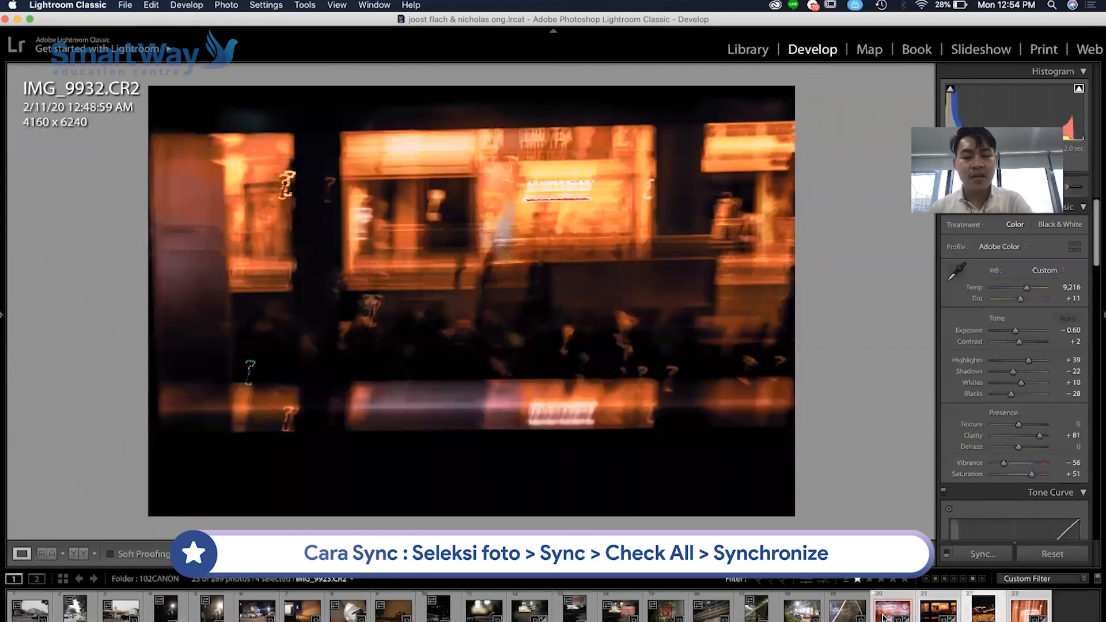
key(Right)
key(Right)
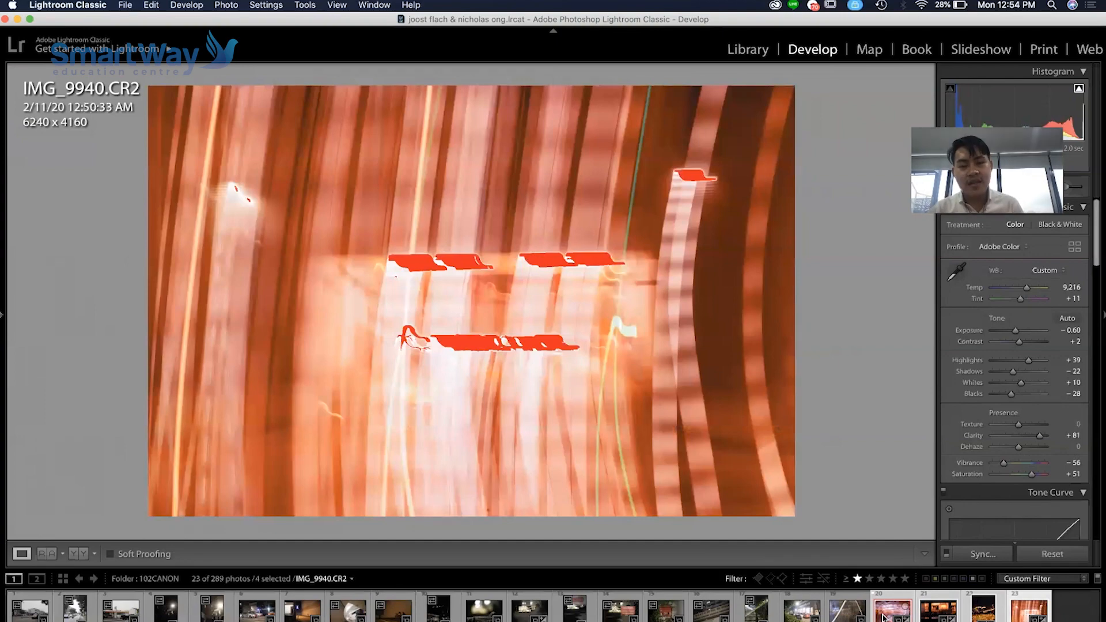
key(Left)
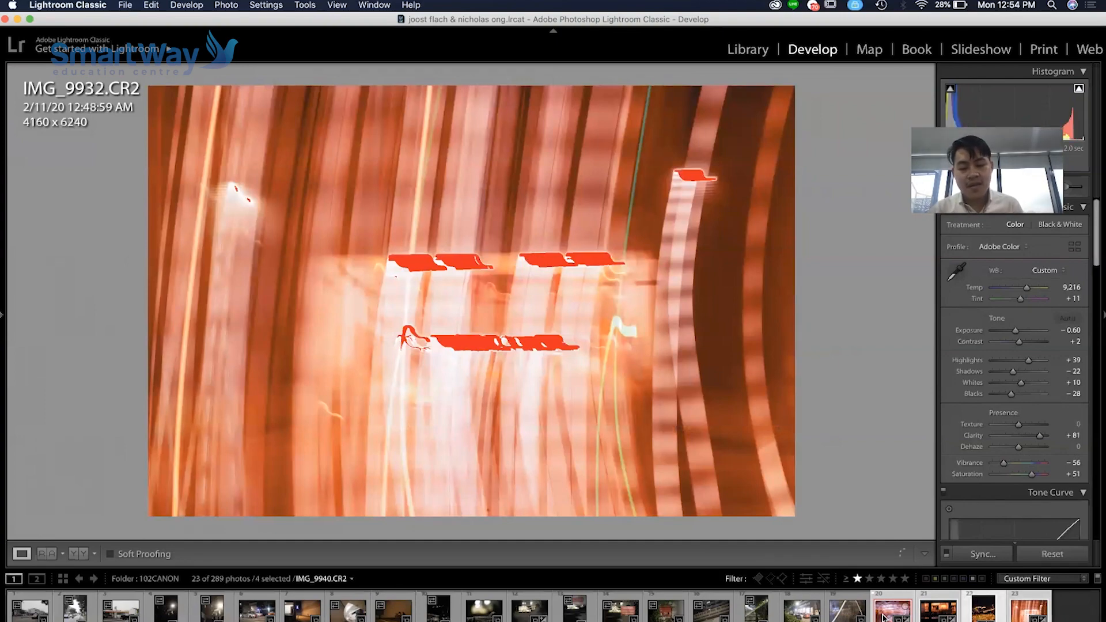
key(Left)
- Reselect the four edited photos from IMG_9921.CR2 to IMG_9940.CR2 and open the export settings for them
click(840, 612)
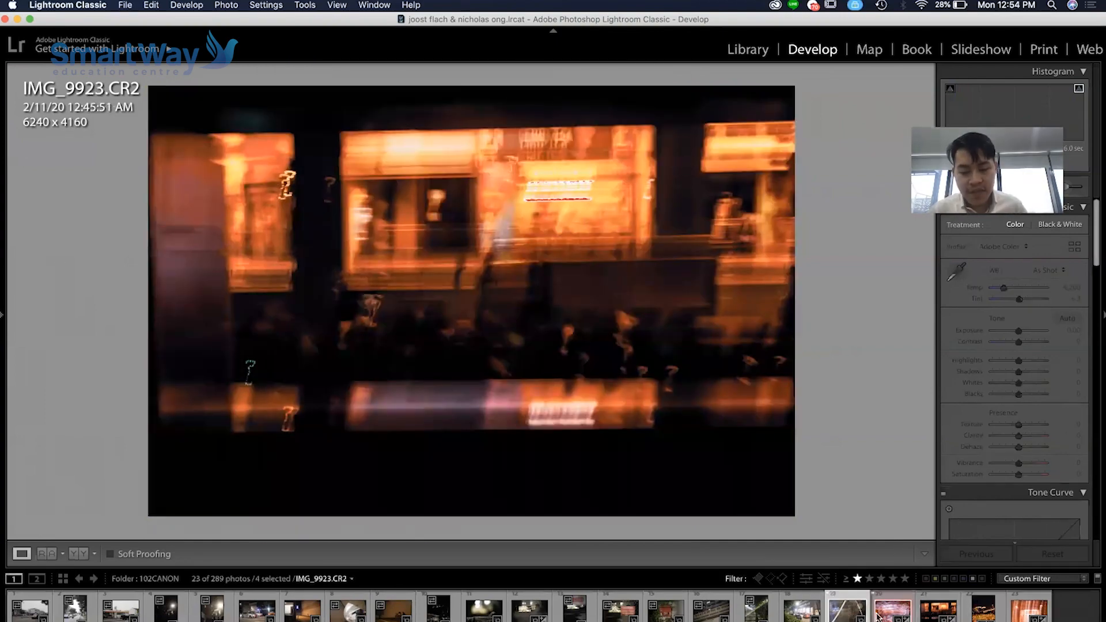
click(878, 616)
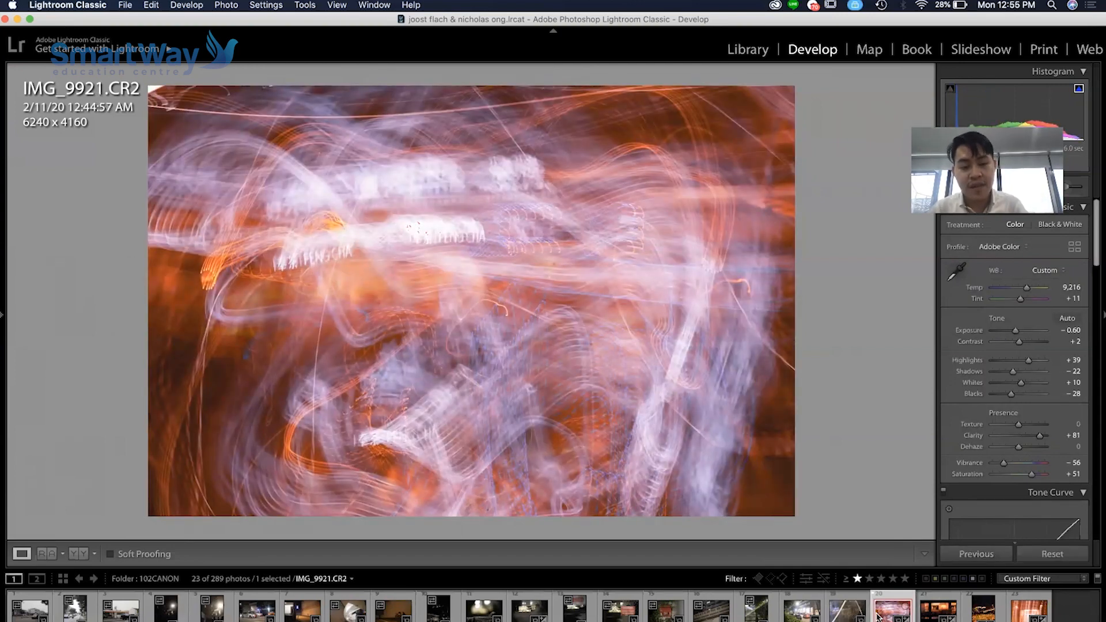
shift+click(1021, 610)
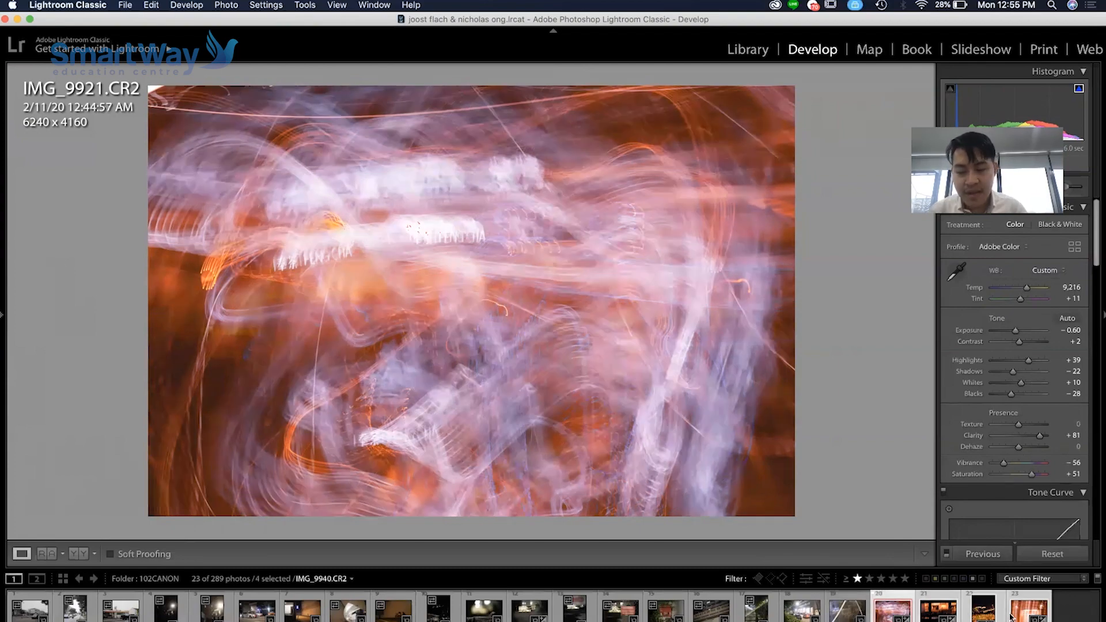
click(125, 5)
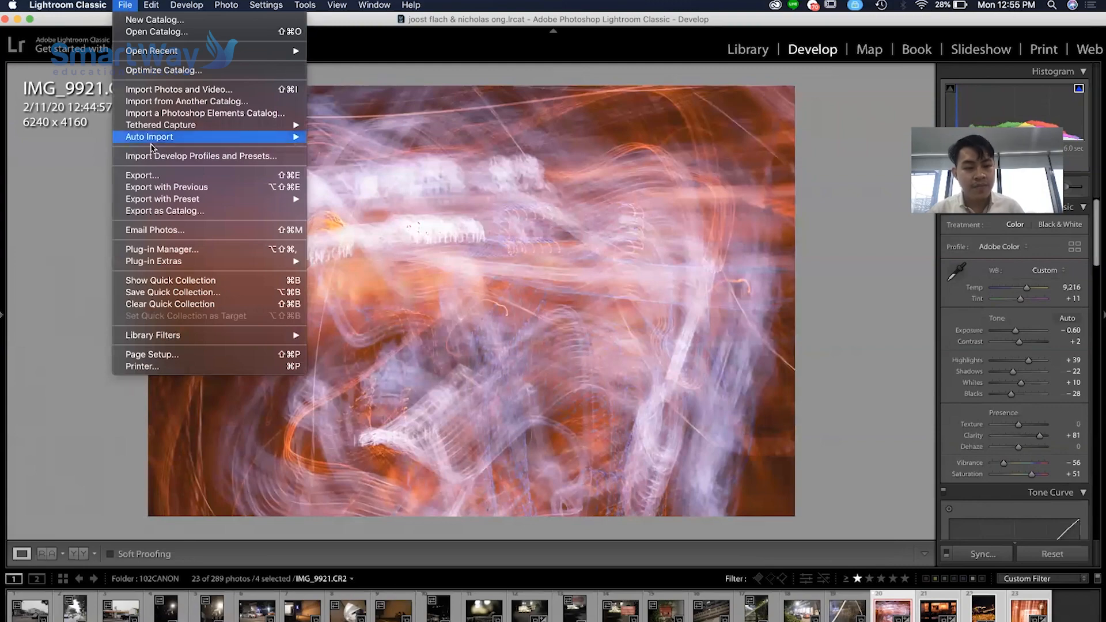
click(148, 175)
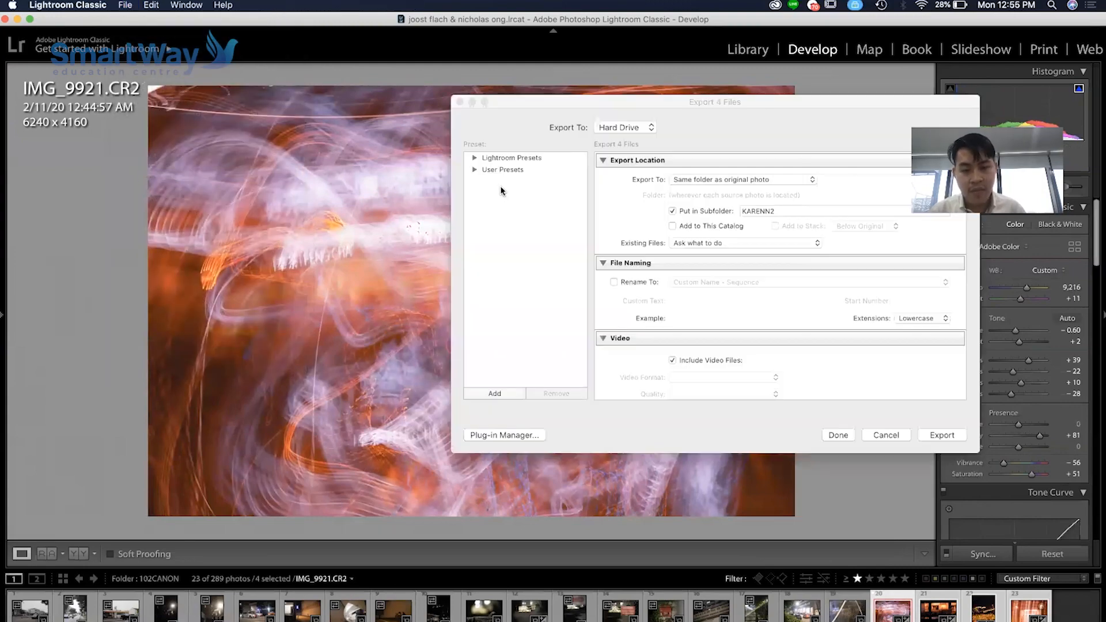
drag(806, 108, 730, 105)
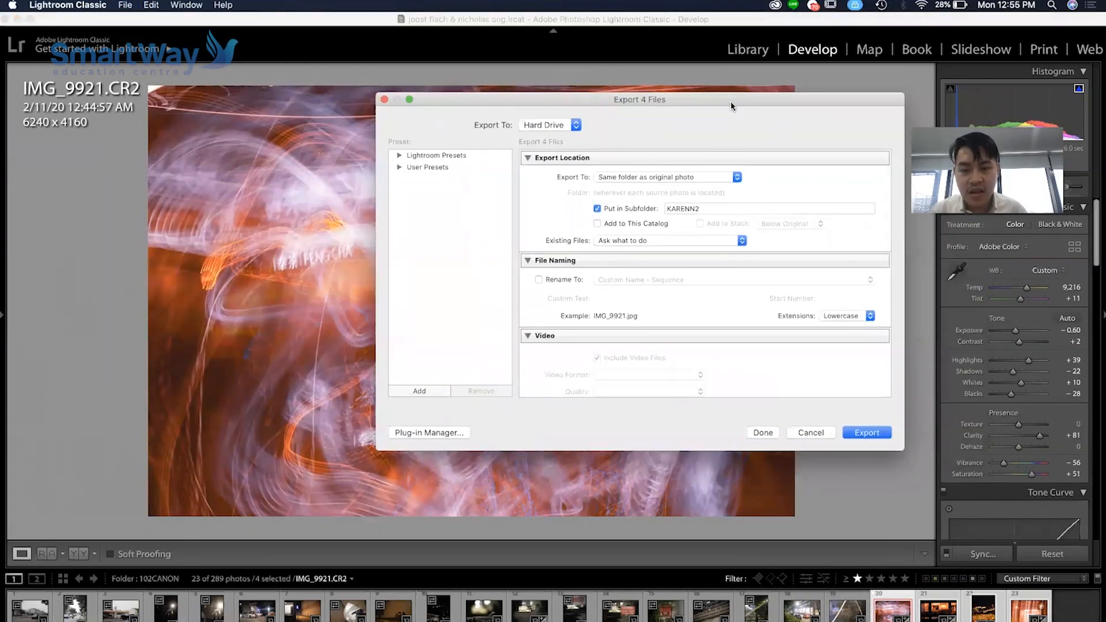
- Set the export location to the same folder as the original photo, in a subfolder named ANC
click(727, 207)
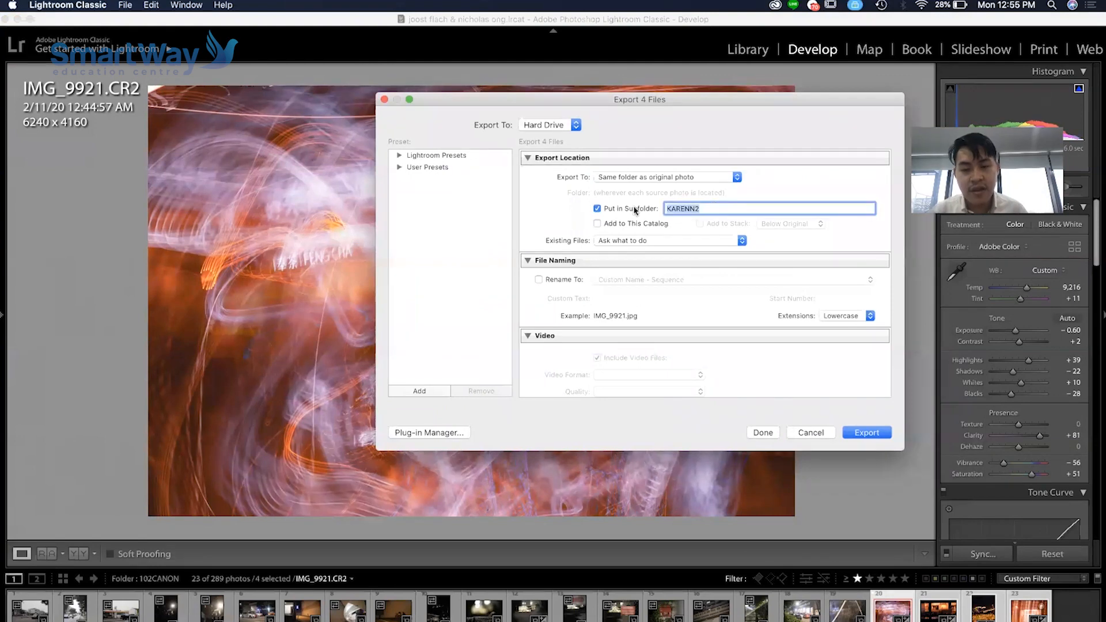
click(698, 177)
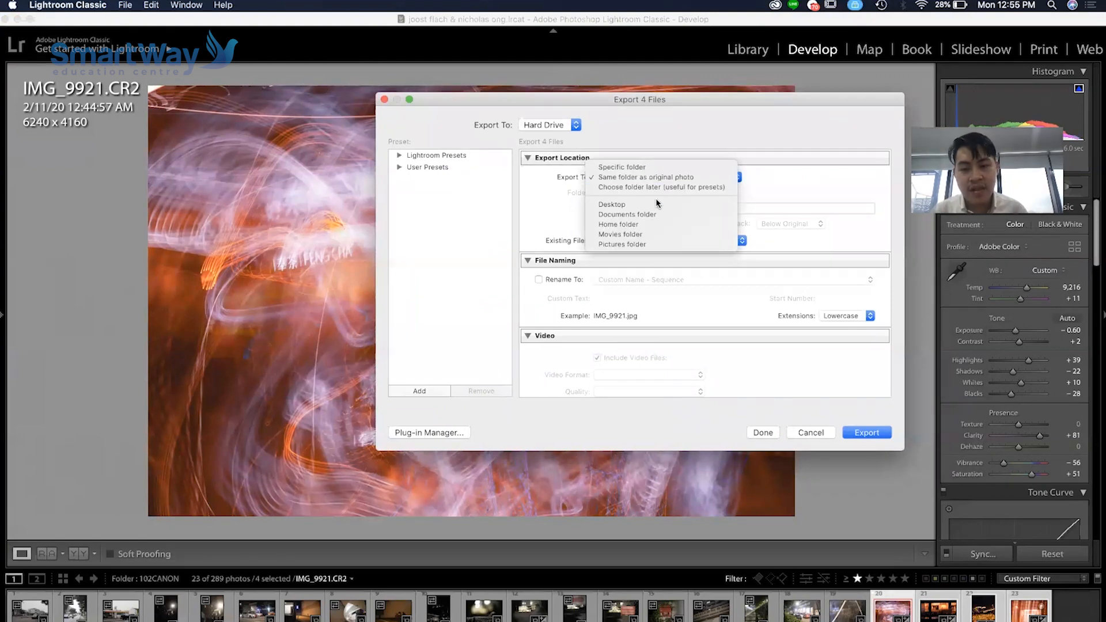
click(708, 167)
click(714, 179)
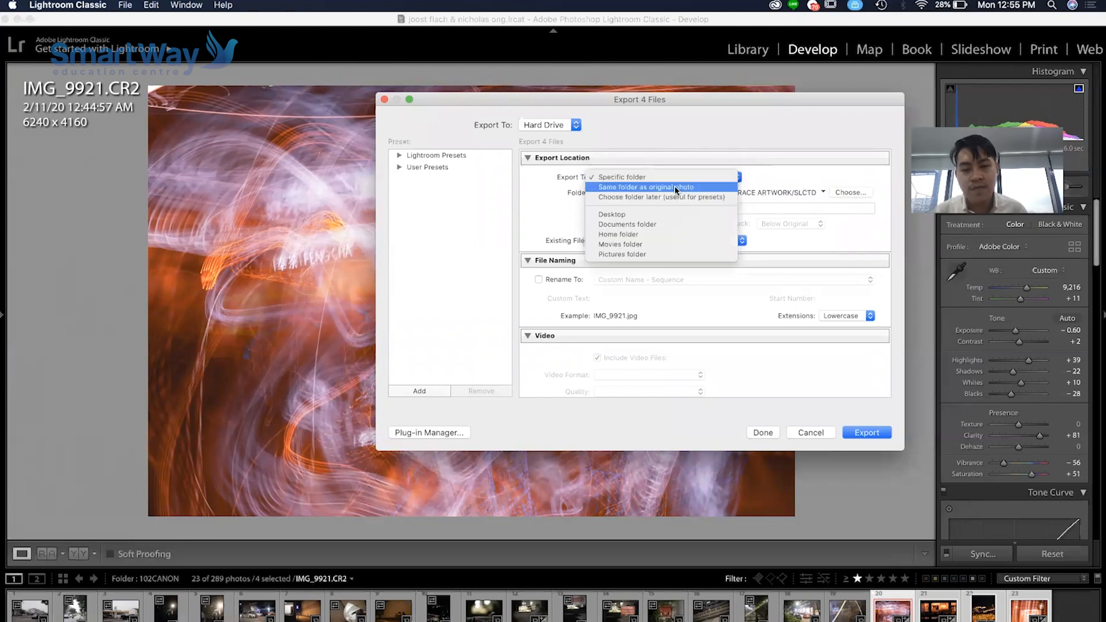
click(674, 188)
click(730, 206)
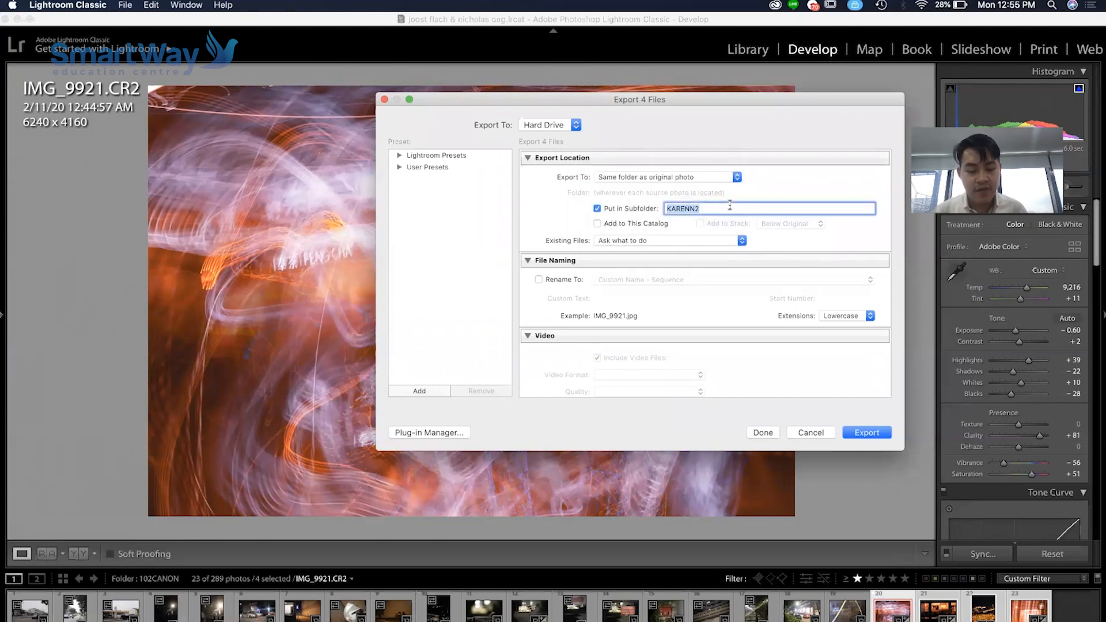
text(ANC)
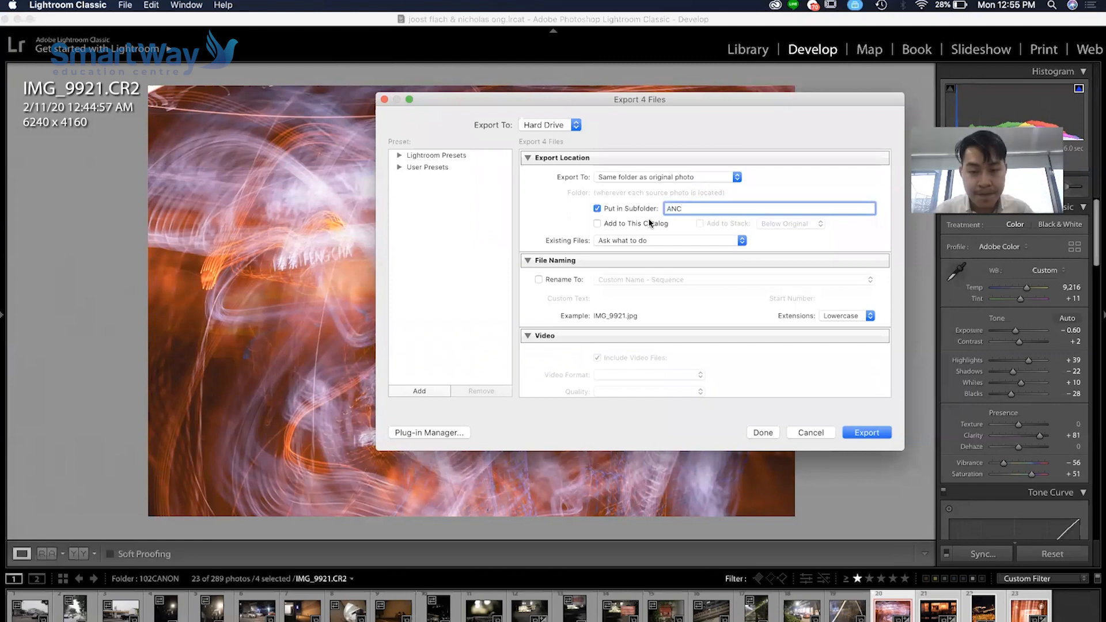
- Enable renaming of the exported files with the Custom Name - Sequence template and the custom text ABC
scroll(649, 223, down, 5)
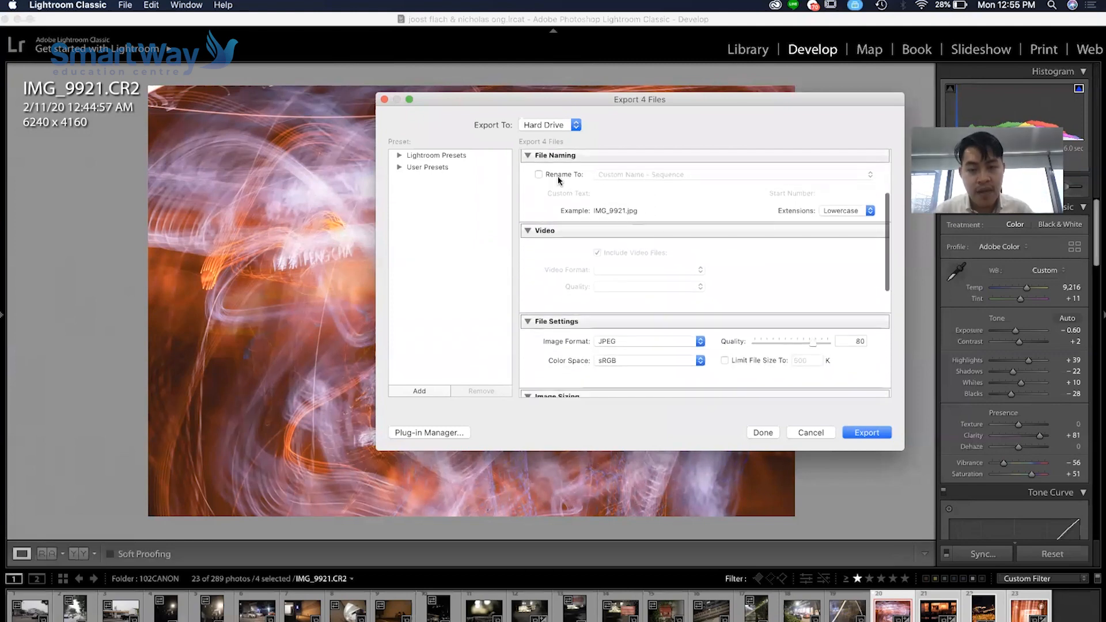
click(558, 174)
click(649, 176)
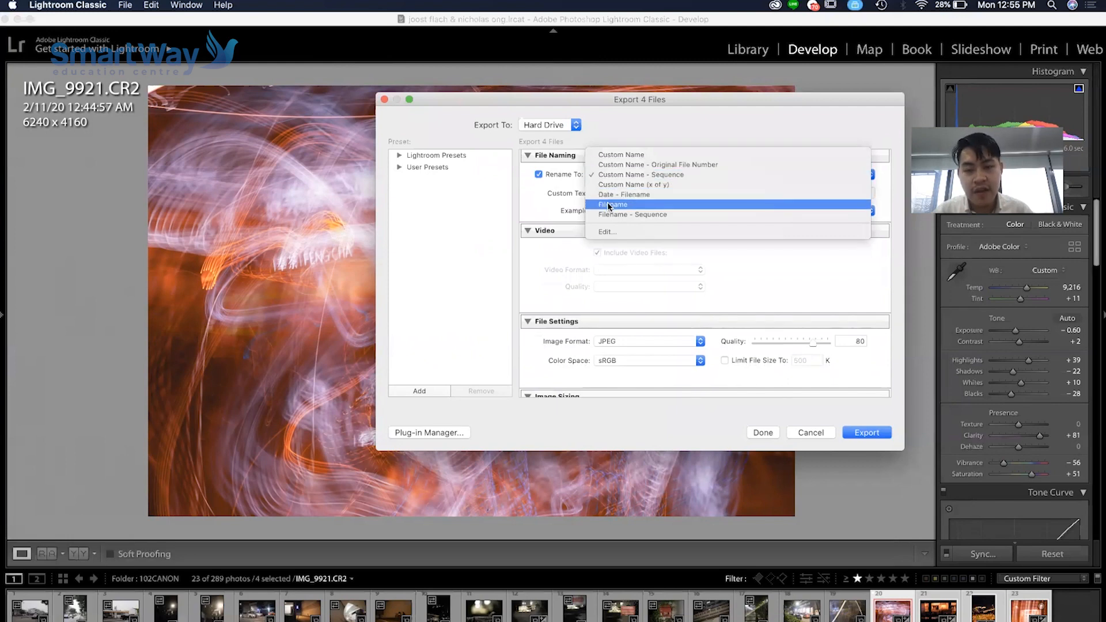
click(569, 190)
drag(633, 194, 576, 194)
text(ABC)
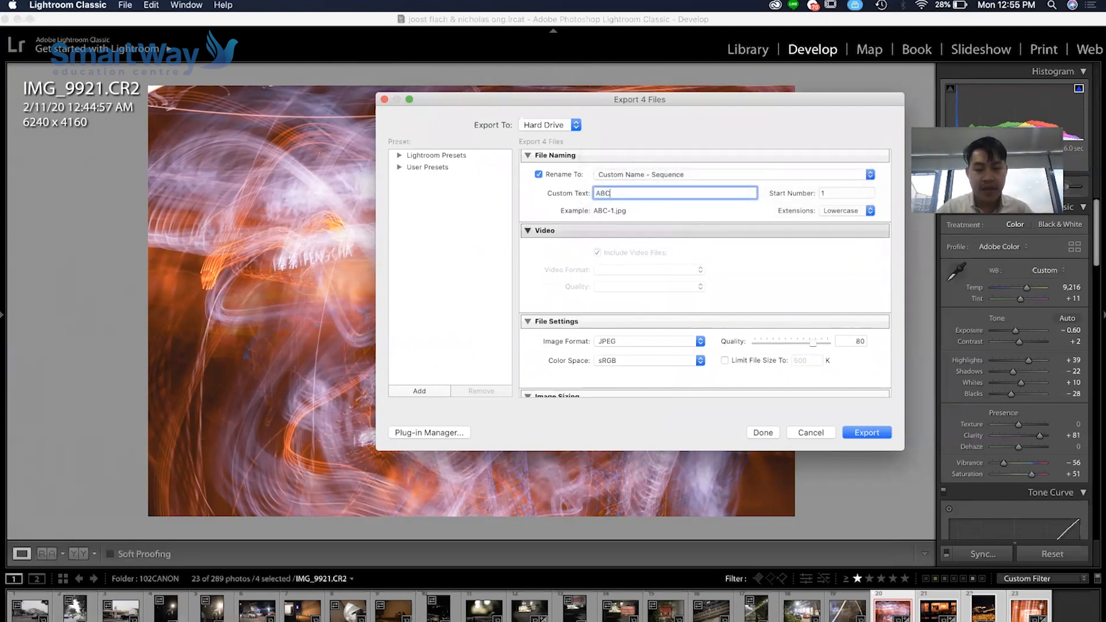
- Keep JPEG as the image format and limit the exported file size to 2000 K
scroll(768, 271, down, 5)
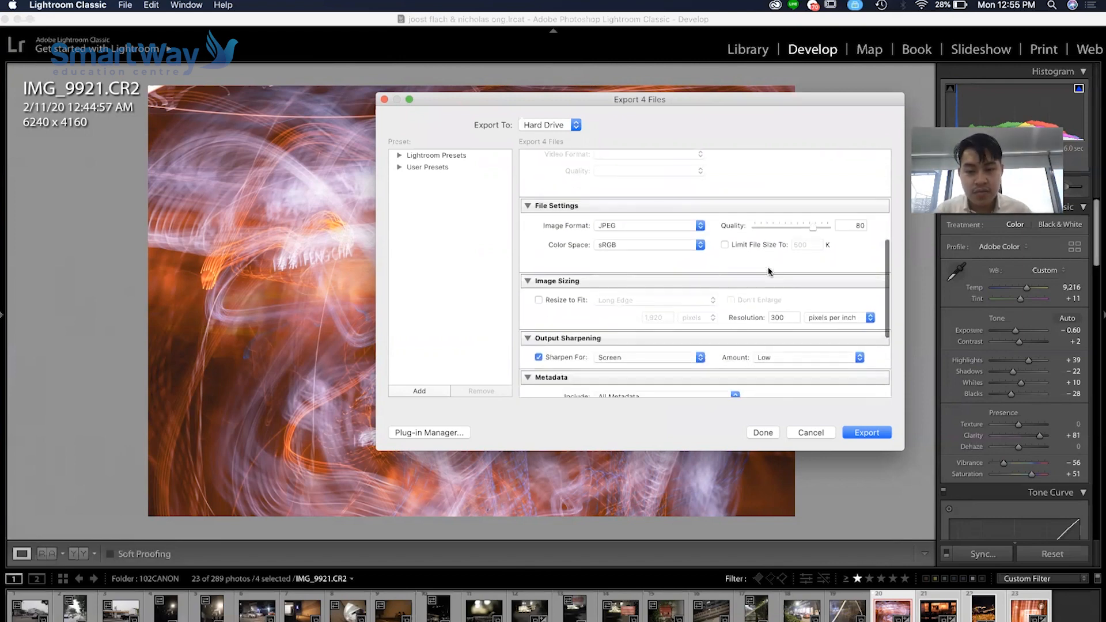
click(694, 226)
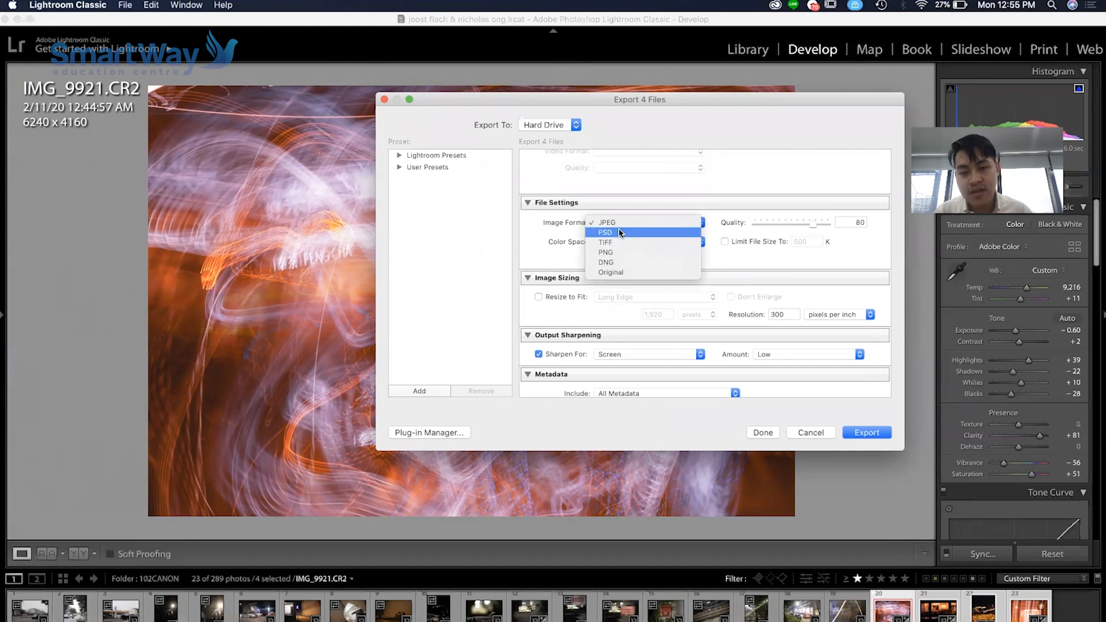
click(760, 267)
click(671, 225)
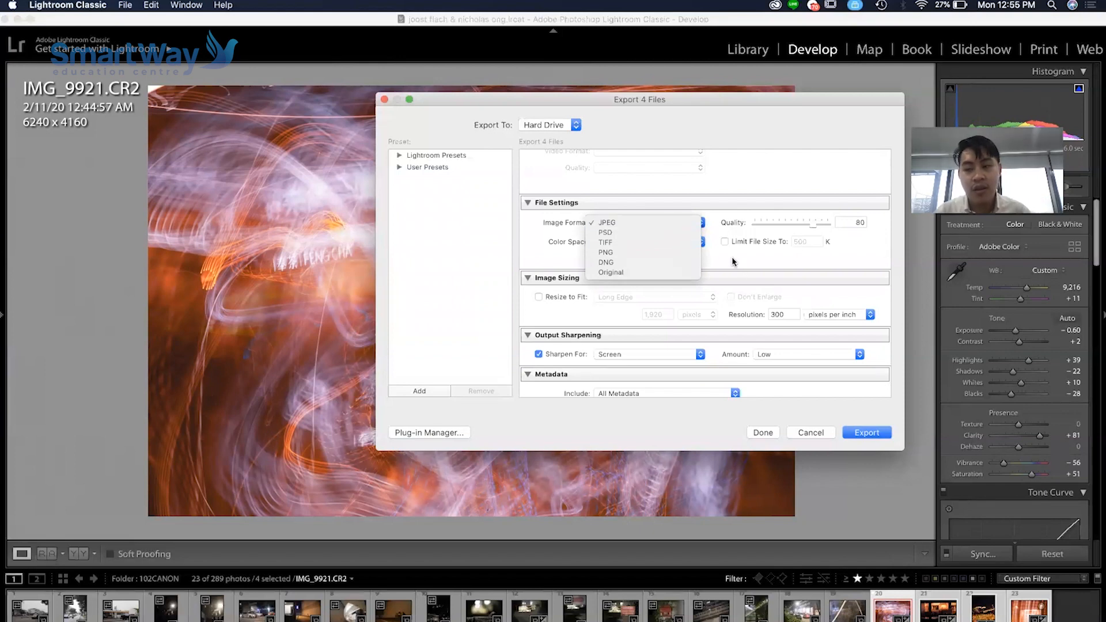
click(668, 223)
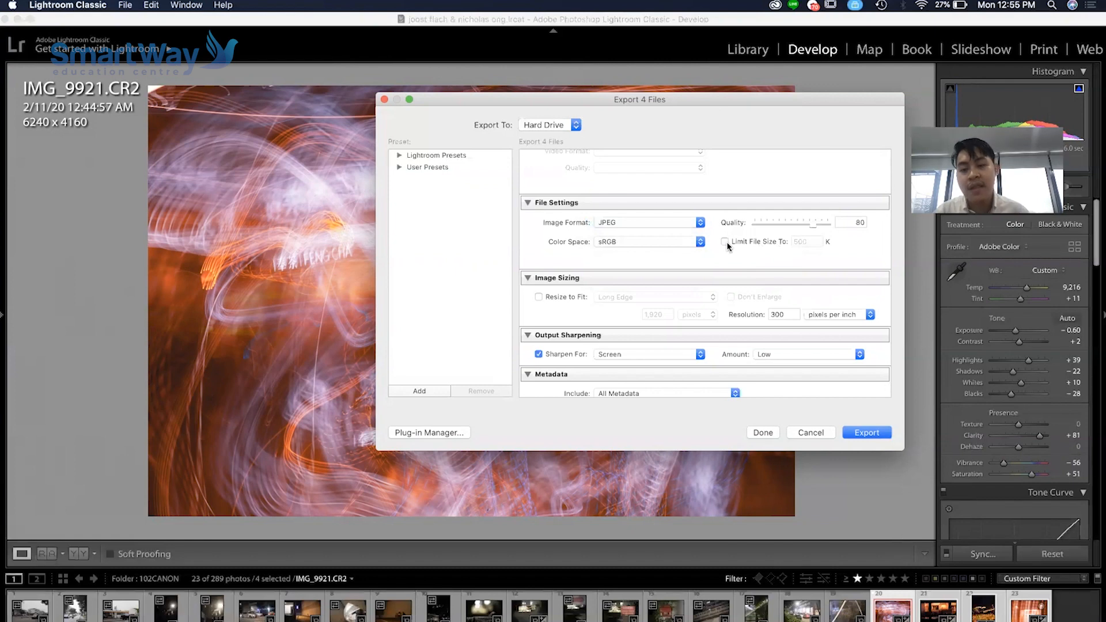
mouse_move(728, 246)
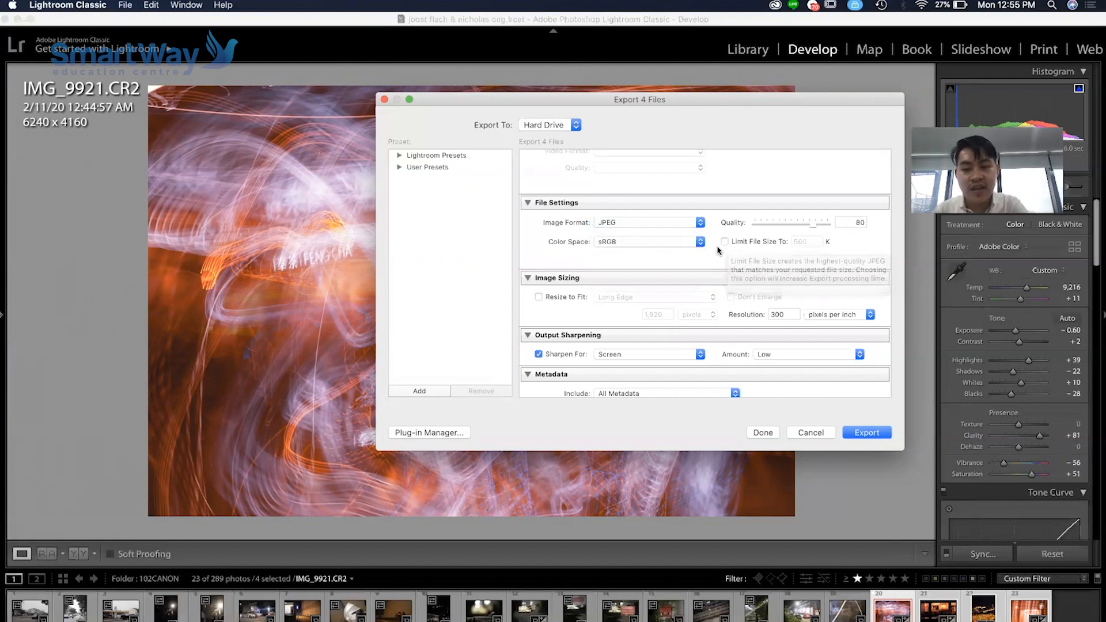
click(725, 242)
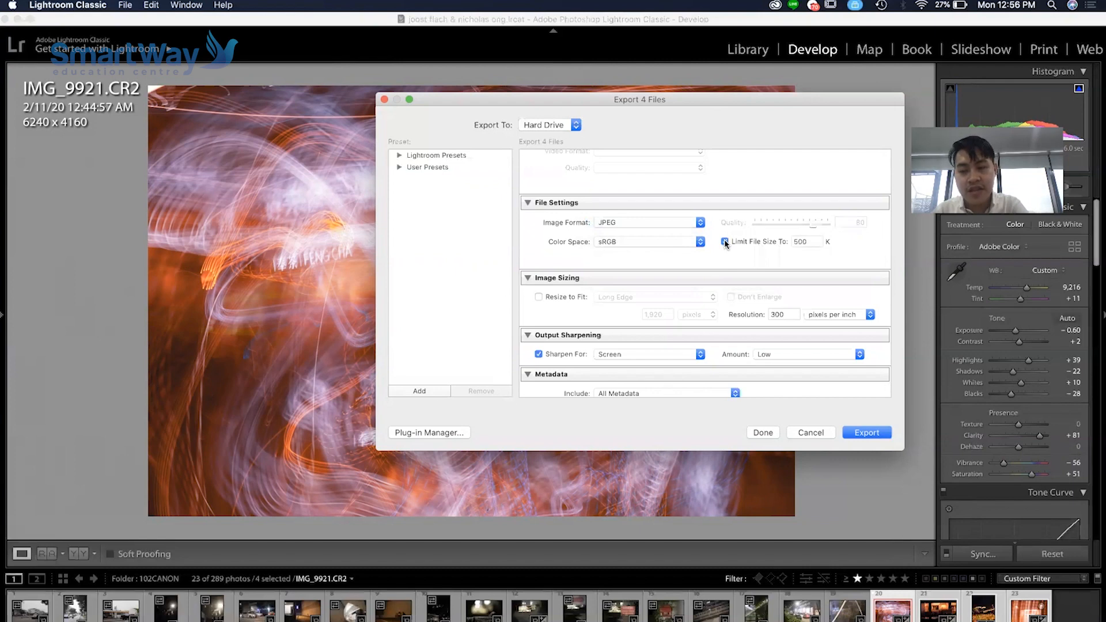
click(795, 242)
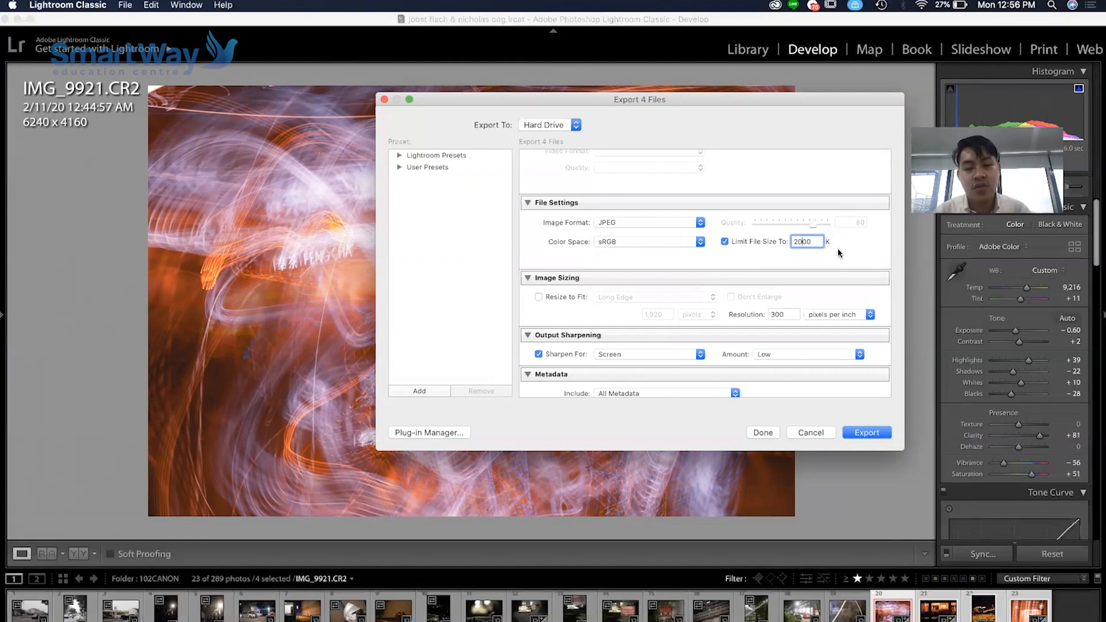
- Try an export resolution of 72 pixels per inch, and restore it to 300
click(797, 315)
click(796, 314)
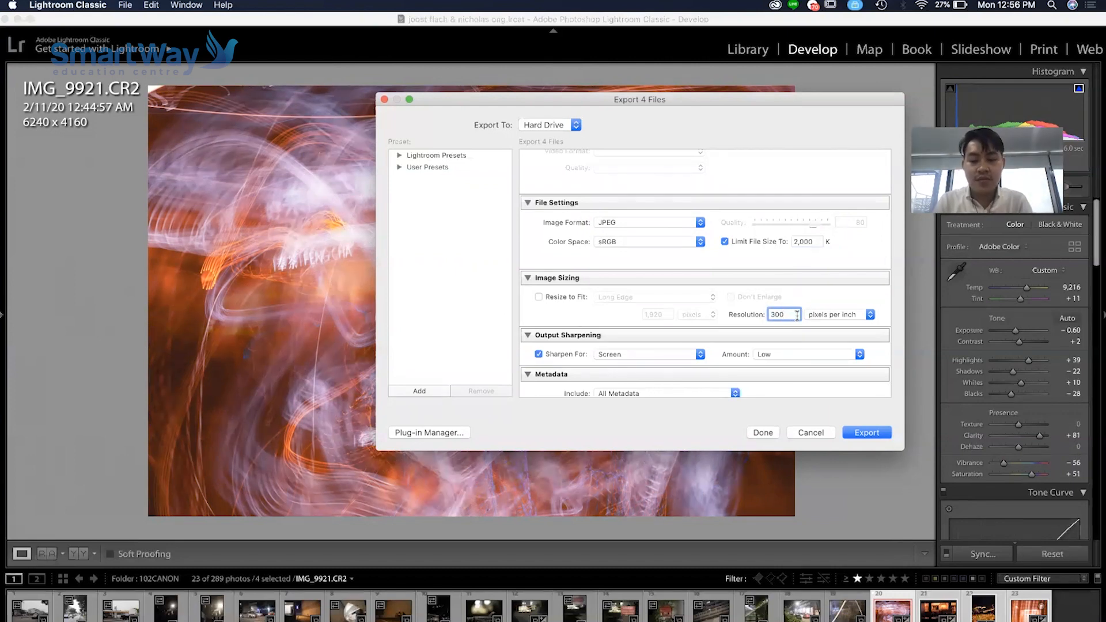
key(BackSpace)
key(BackSpace)
text(72)
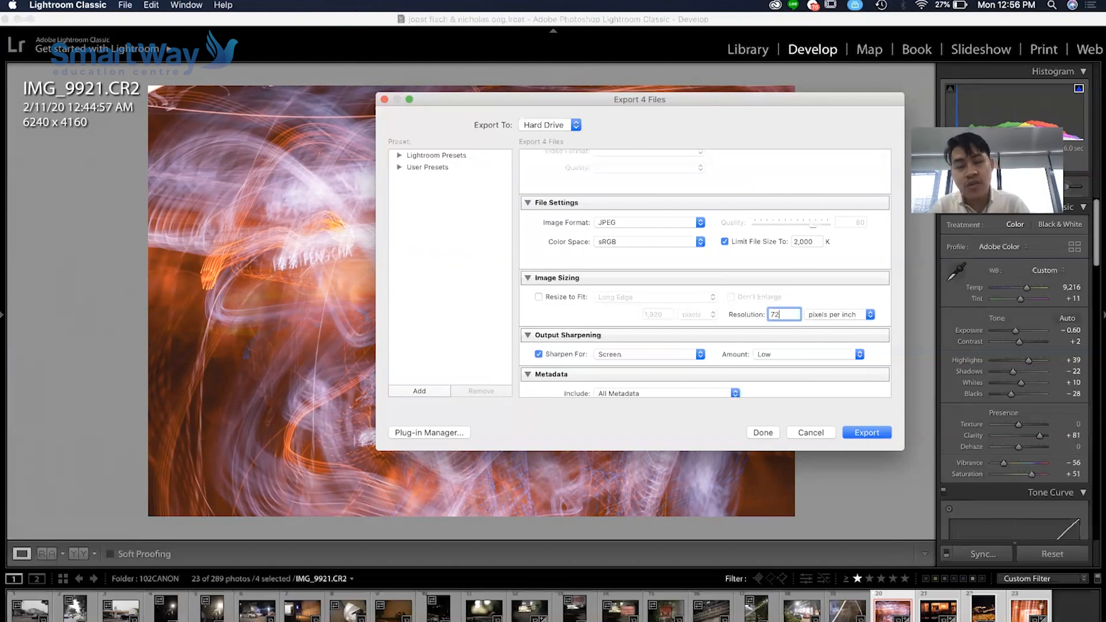
text(300)
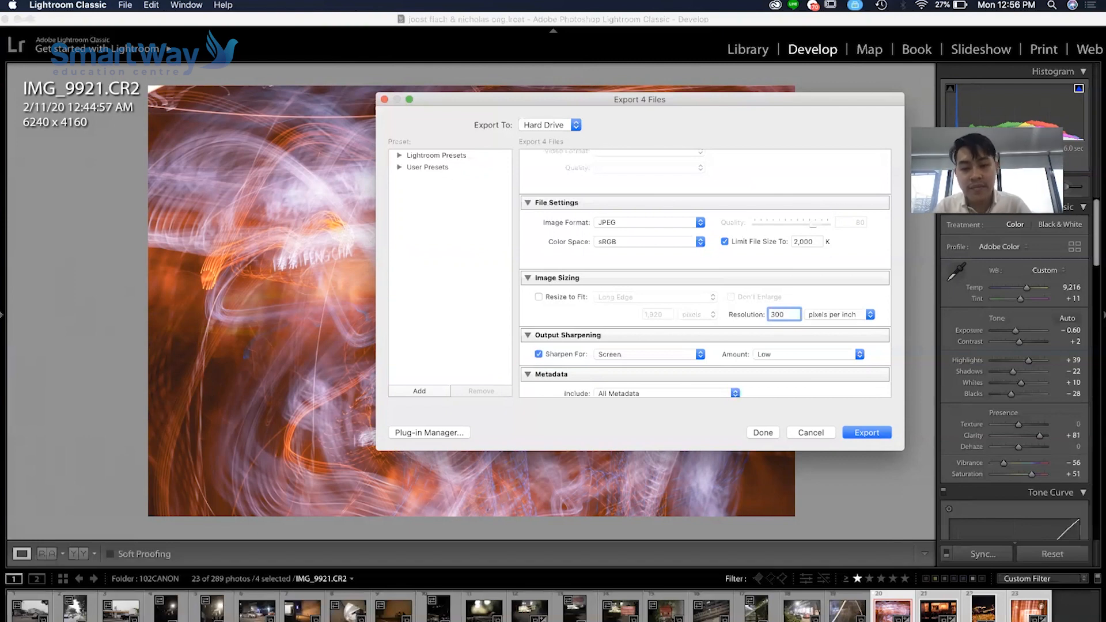
- Keep output sharpening set for Screen with the Low amount
scroll(686, 294, down, 3)
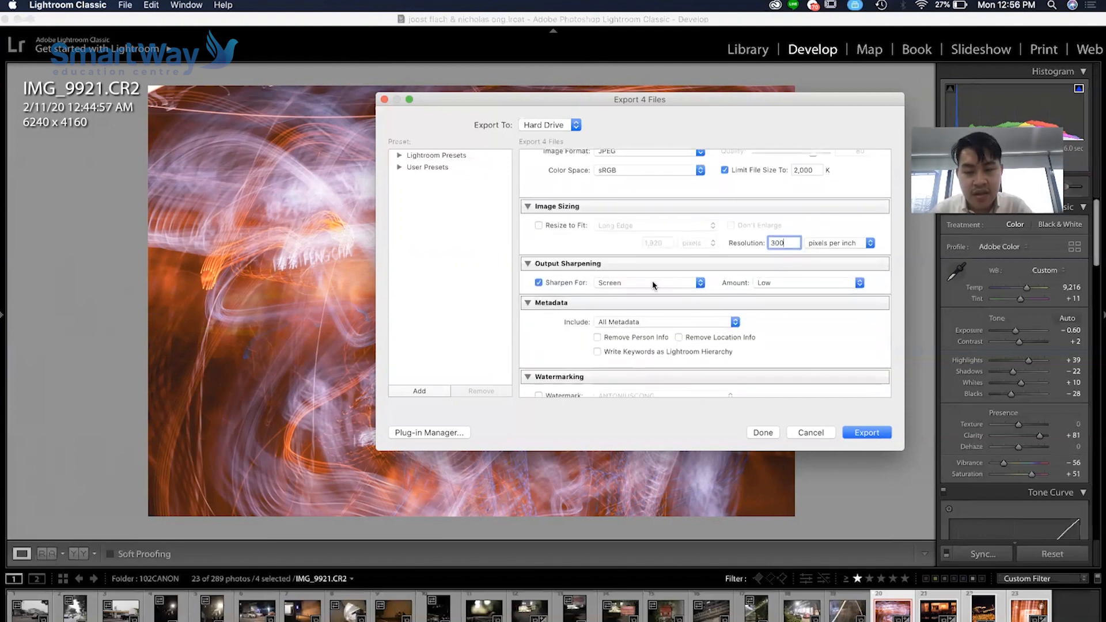
click(654, 284)
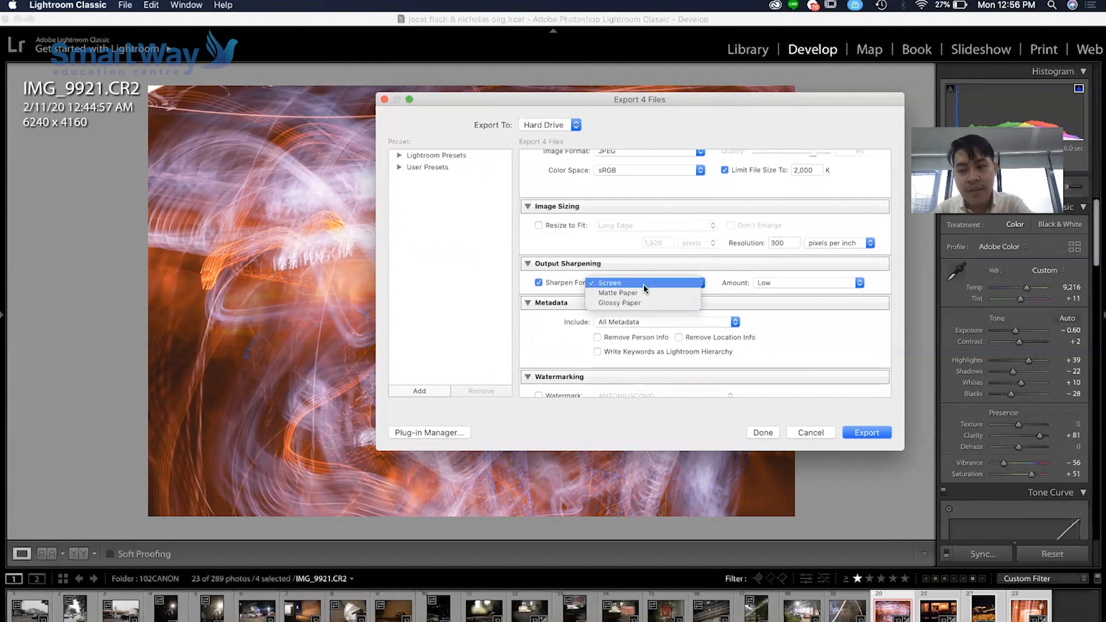
click(644, 285)
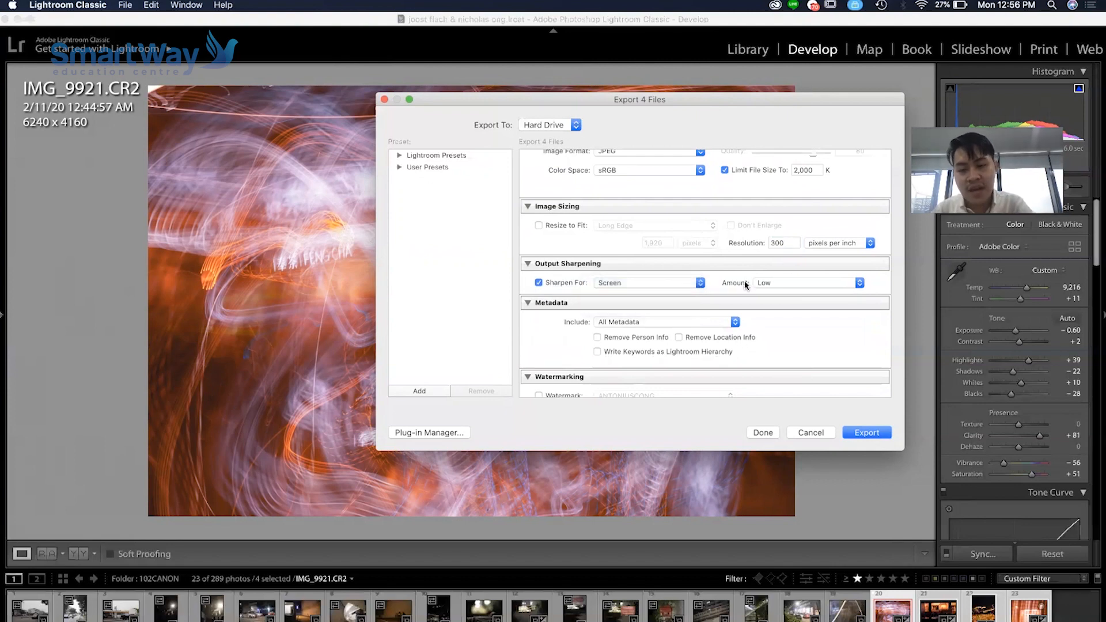
click(768, 284)
click(770, 284)
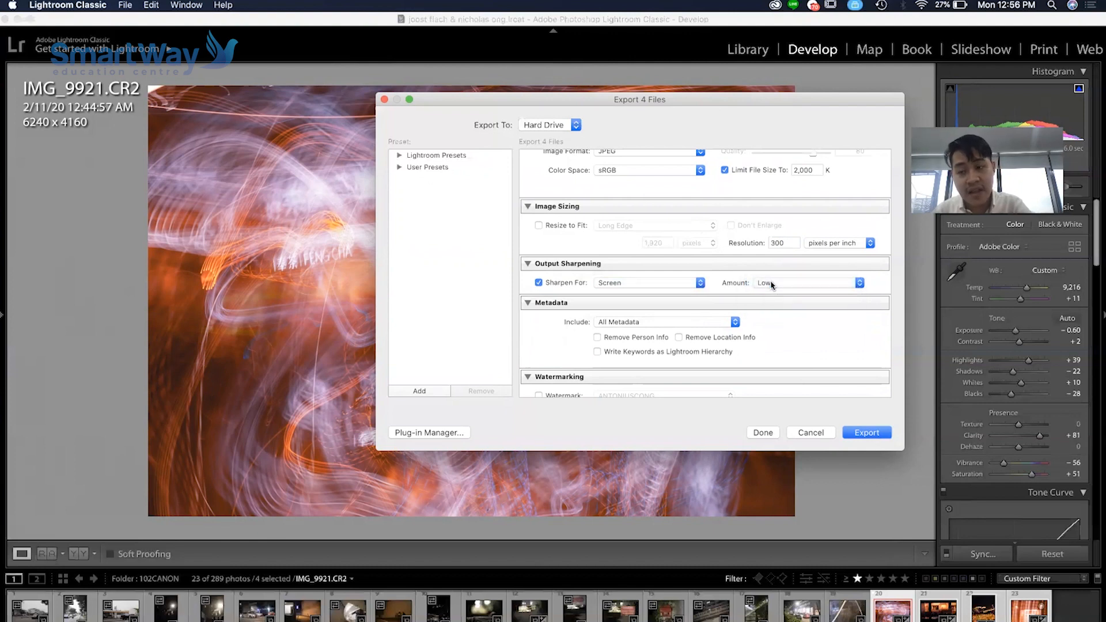
click(772, 284)
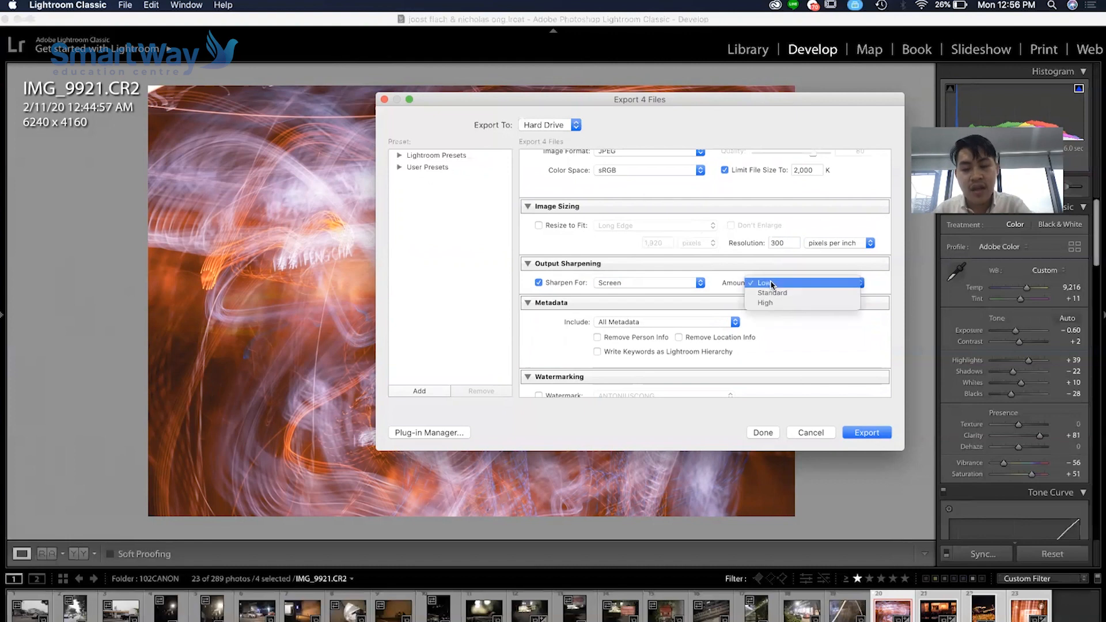
click(788, 350)
- Choose Show in Finder as the action after export
scroll(789, 351, down, 3)
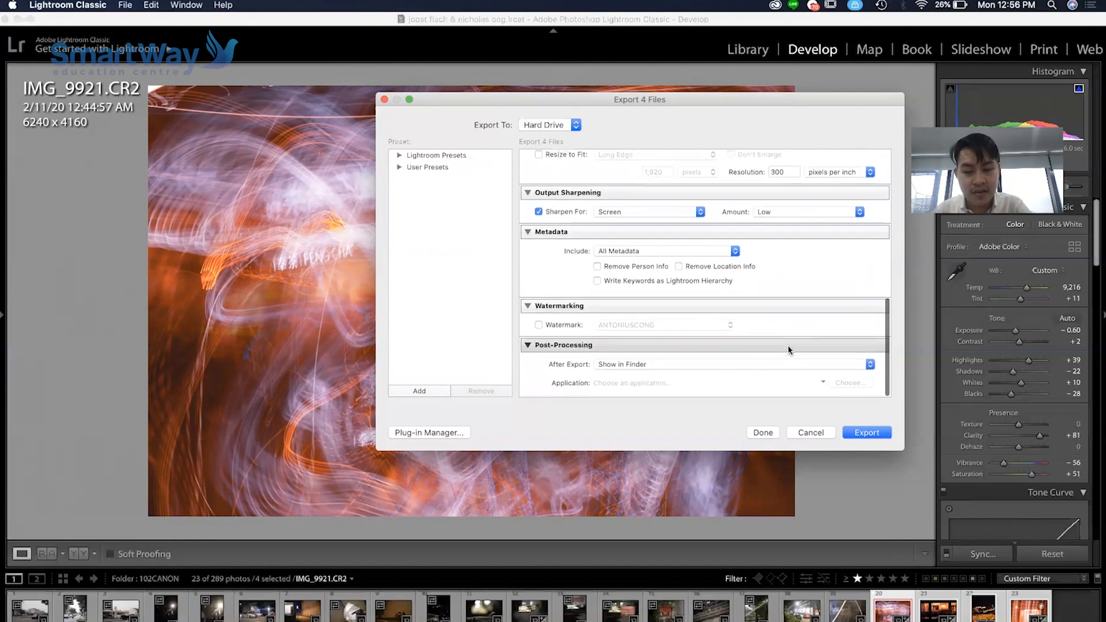
click(745, 365)
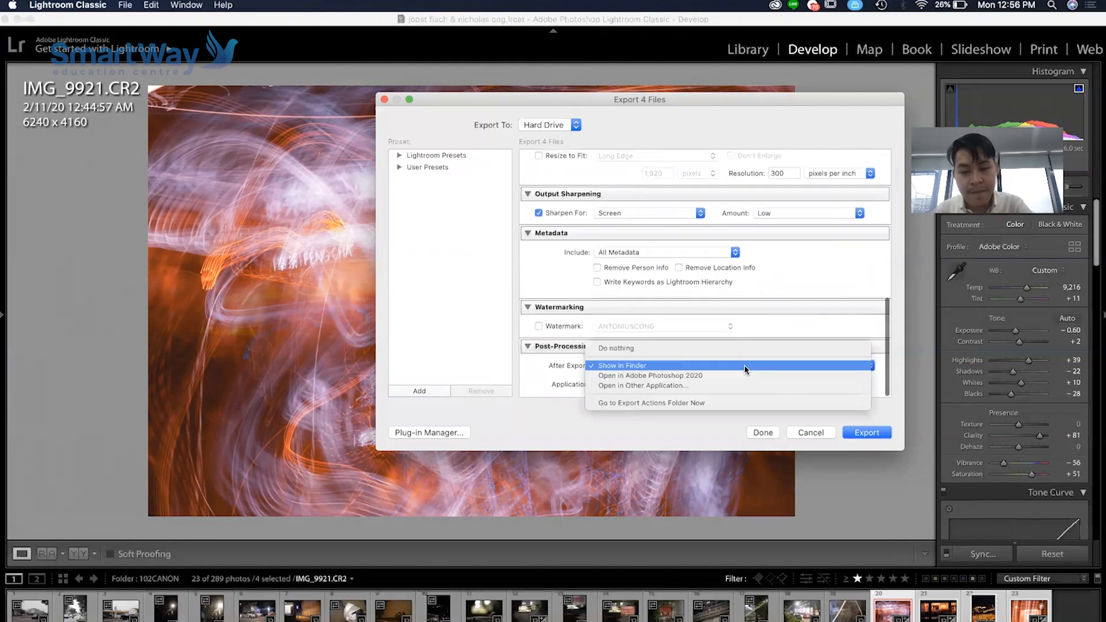
click(654, 369)
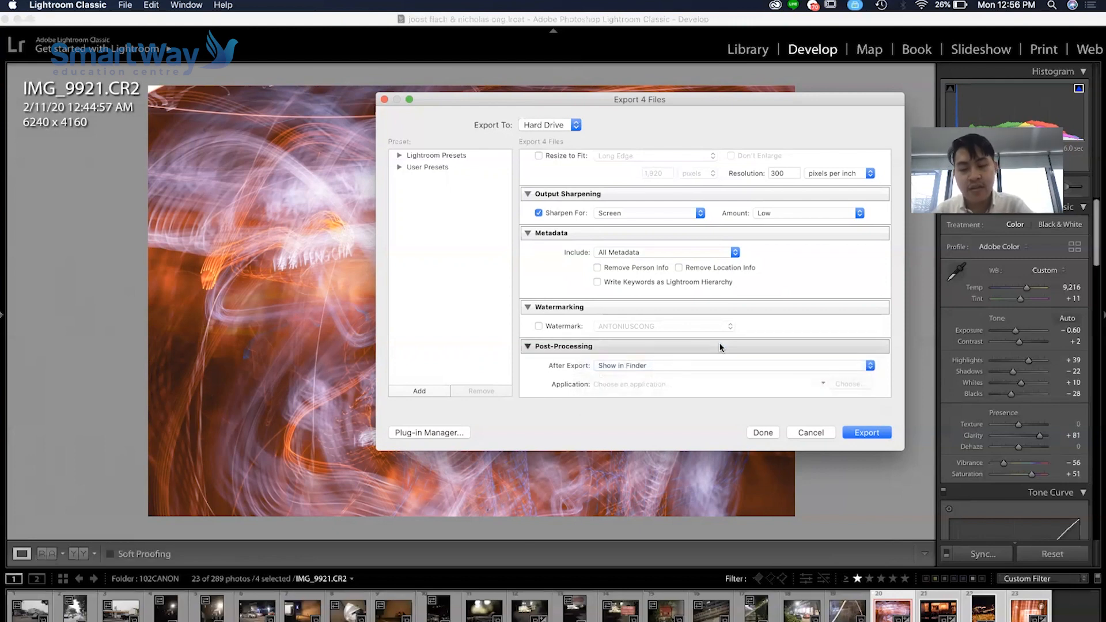
- Enable the watermark for the export and open it in the Watermark Editor with the name in its copyright text selected
click(540, 326)
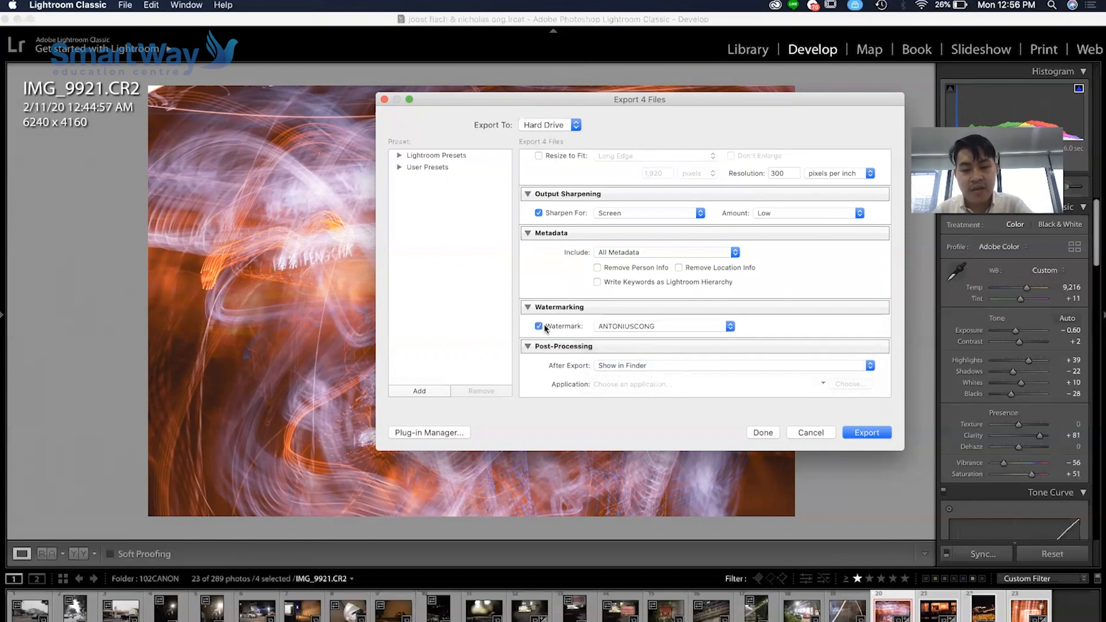
click(650, 327)
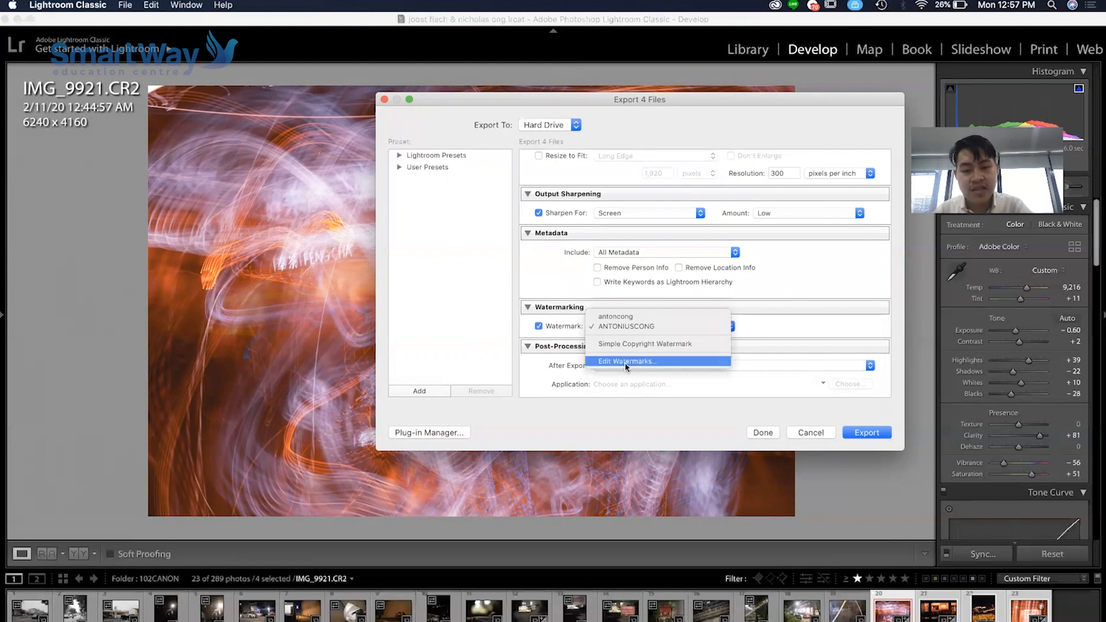
click(671, 361)
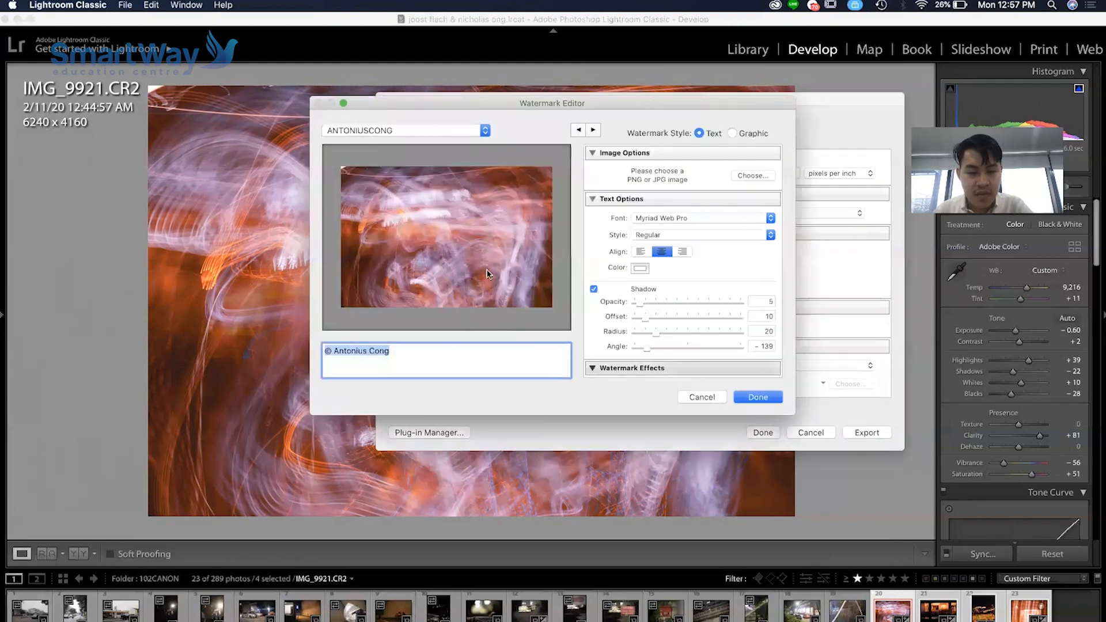
click(418, 356)
drag(436, 355, 332, 350)
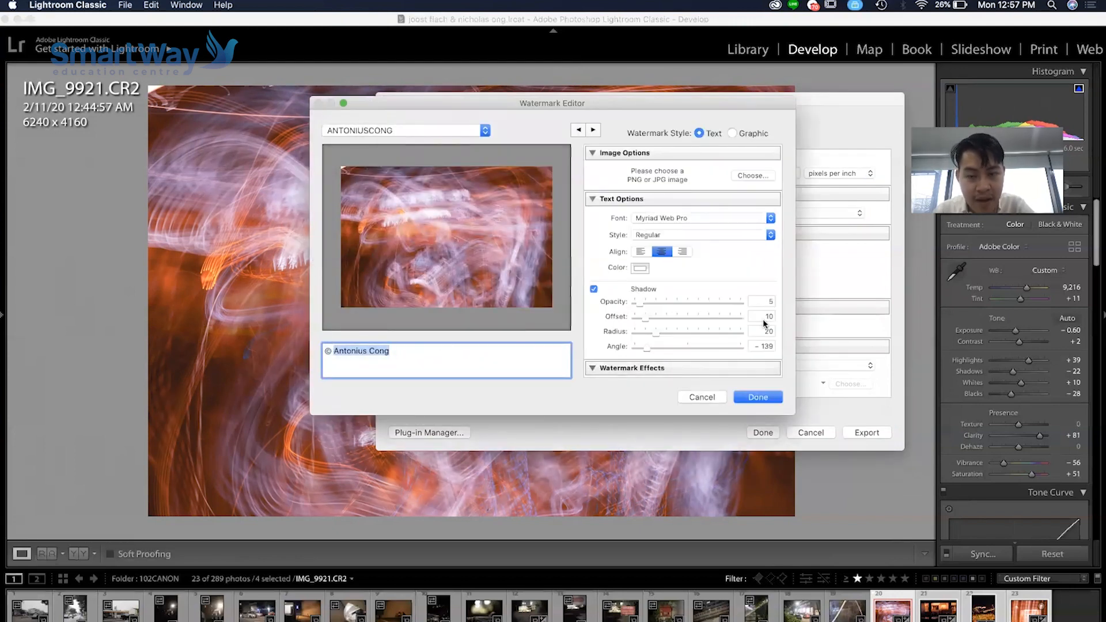
- Set the watermark text's shadow opacity to 90 and its offset to 35
drag(641, 303, 730, 302)
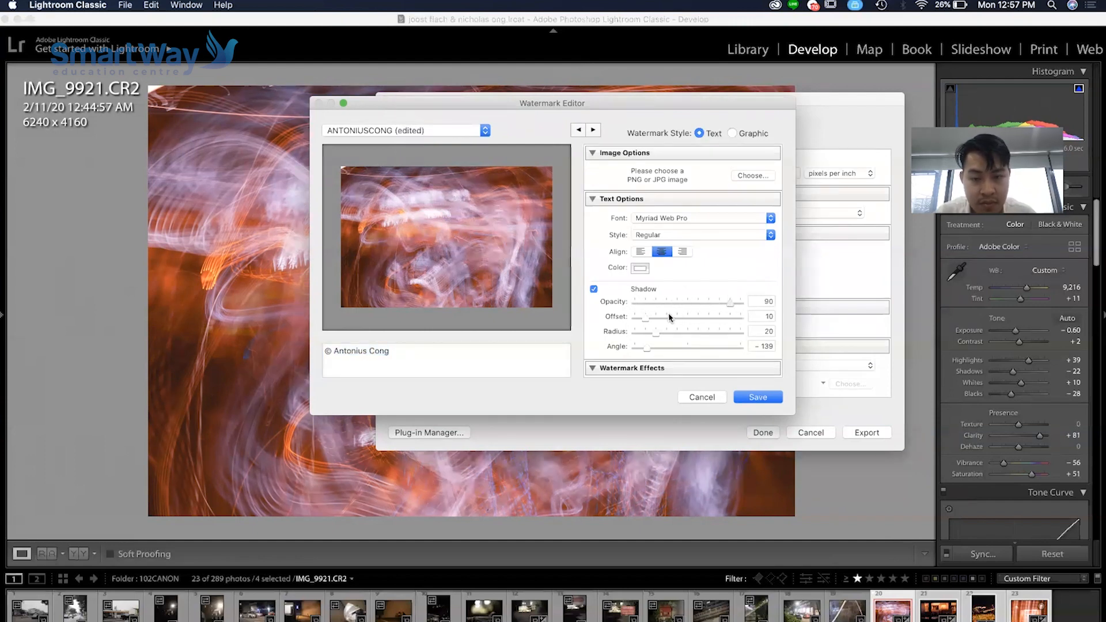
drag(644, 318, 657, 298)
scroll(702, 265, down, 2)
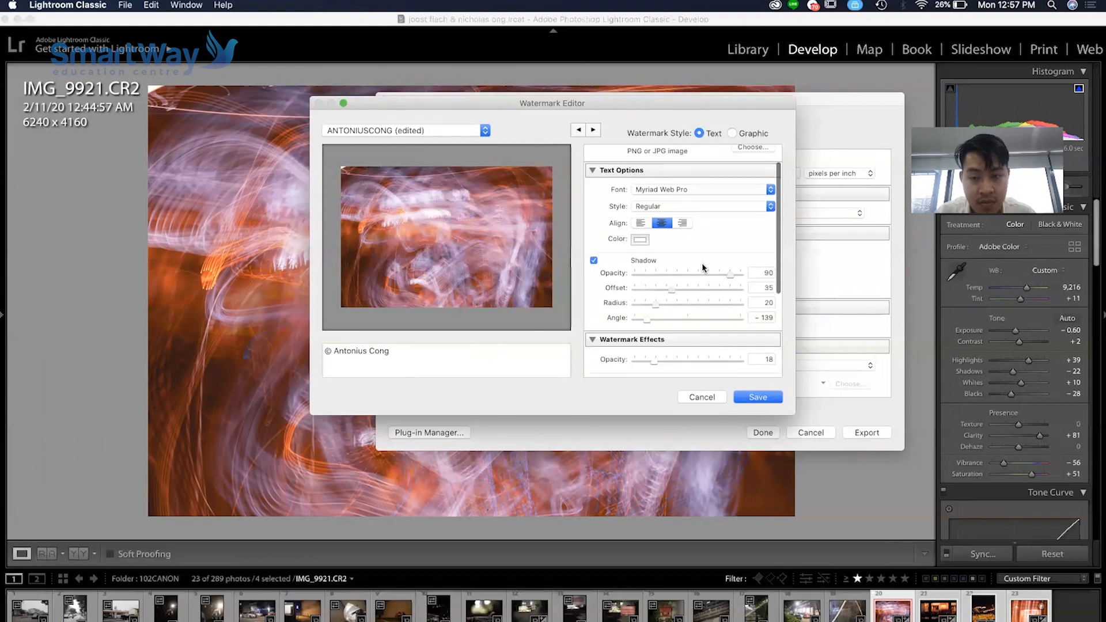
scroll(703, 266, up, 2)
- Set the watermark's proportional size to 18 and its effect opacity to 30
scroll(703, 267, down, 5)
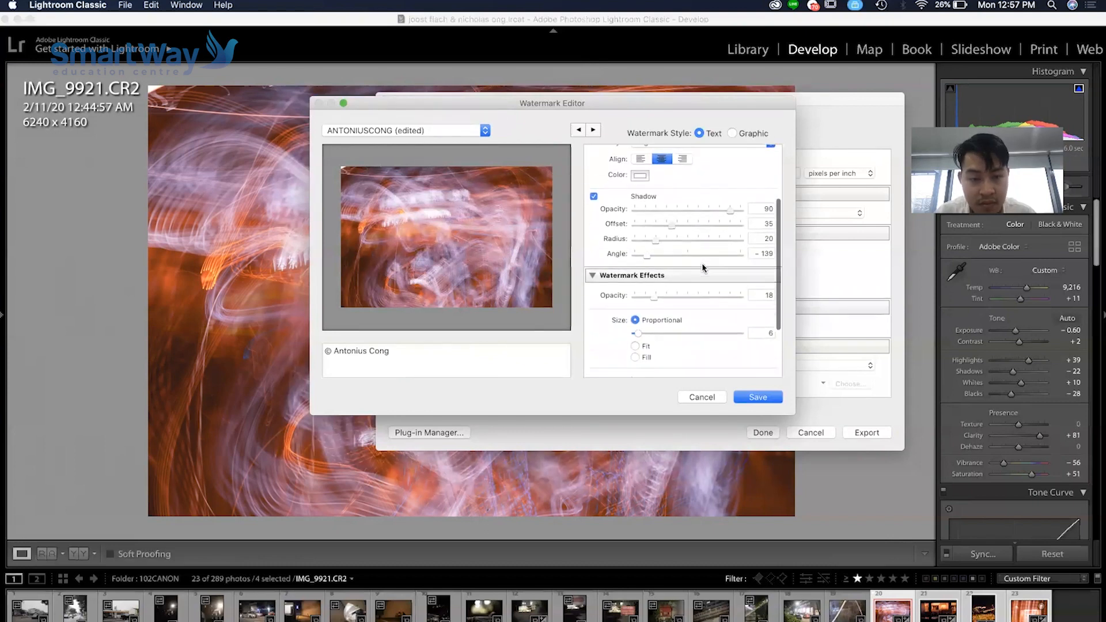
mouse_move(638, 332)
mouse_down()
mouse_move(684, 326)
mouse_move(650, 334)
mouse_up()
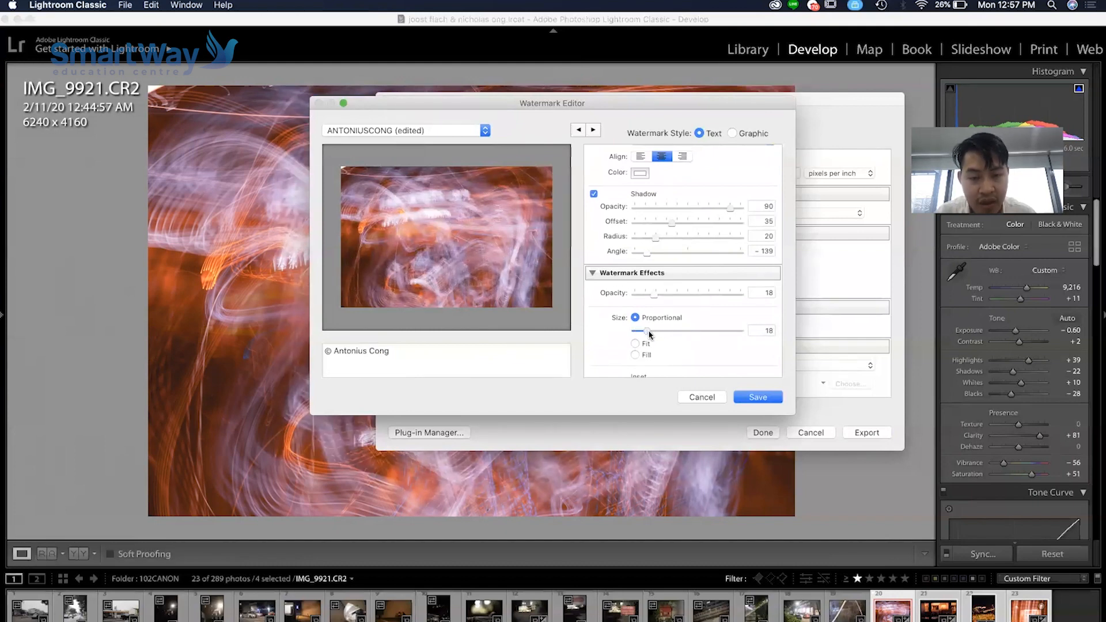
drag(654, 294, 661, 271)
scroll(676, 347, down, 5)
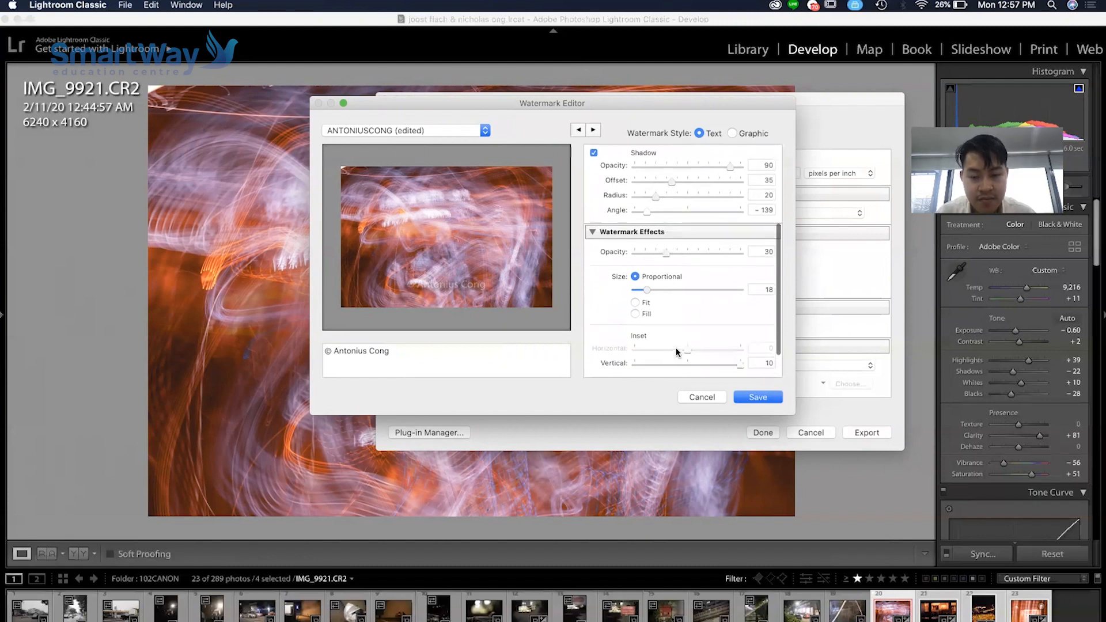
- Save the edited watermark as a new preset and export the four photos
click(759, 397)
click(642, 211)
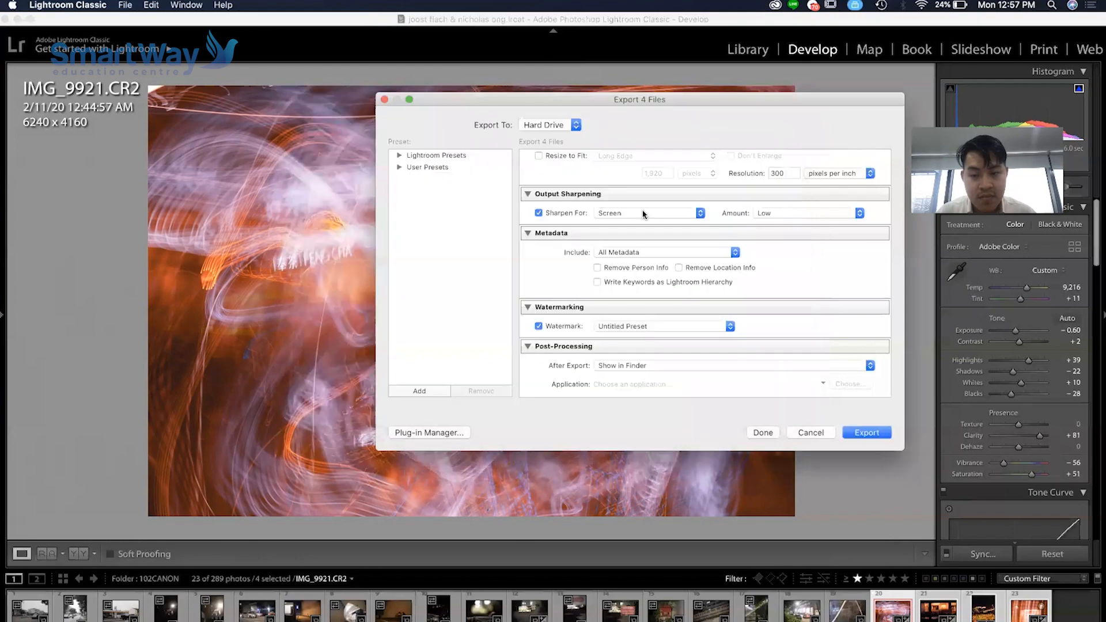
click(865, 432)
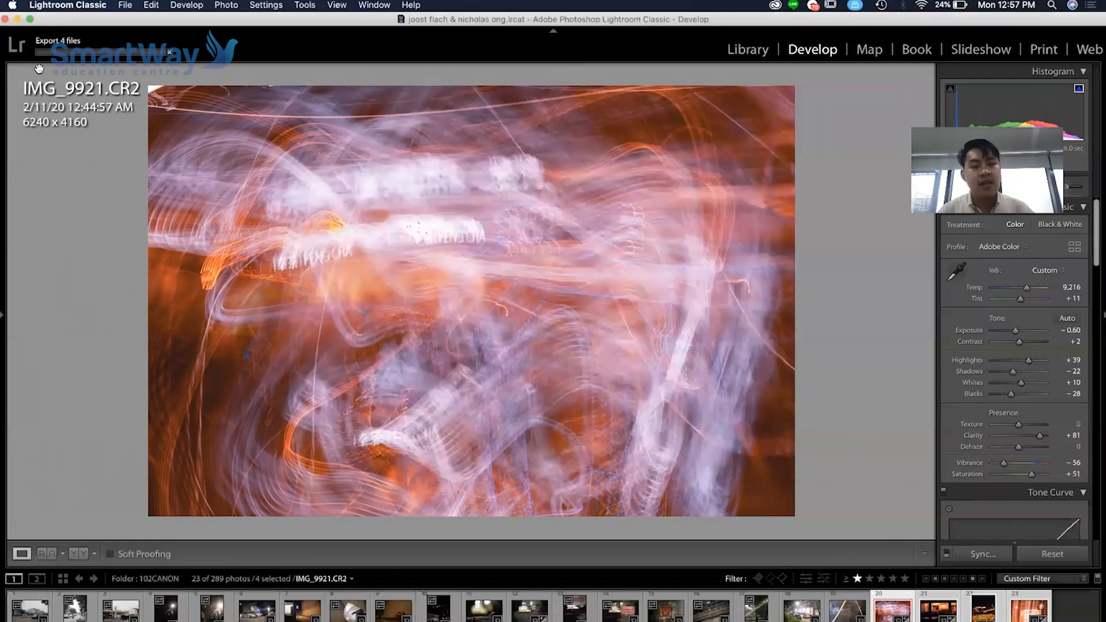